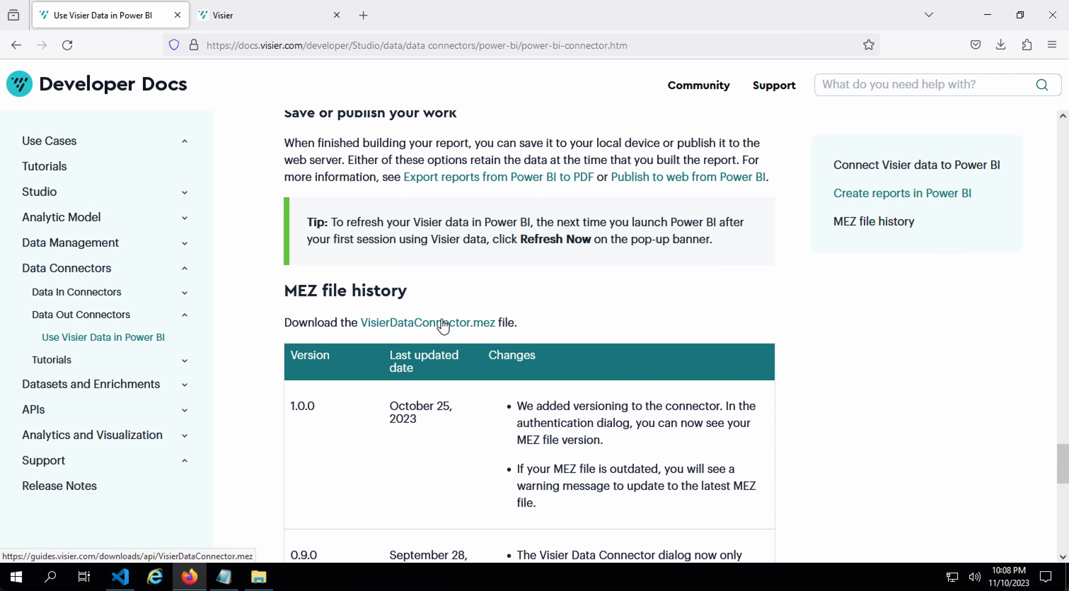
- Confirm the VisierDataConnector MEZ file is in Custom Connectors, then return to the Visier docs guide
{"action": "left_click", "coordinate": [259, 578]}
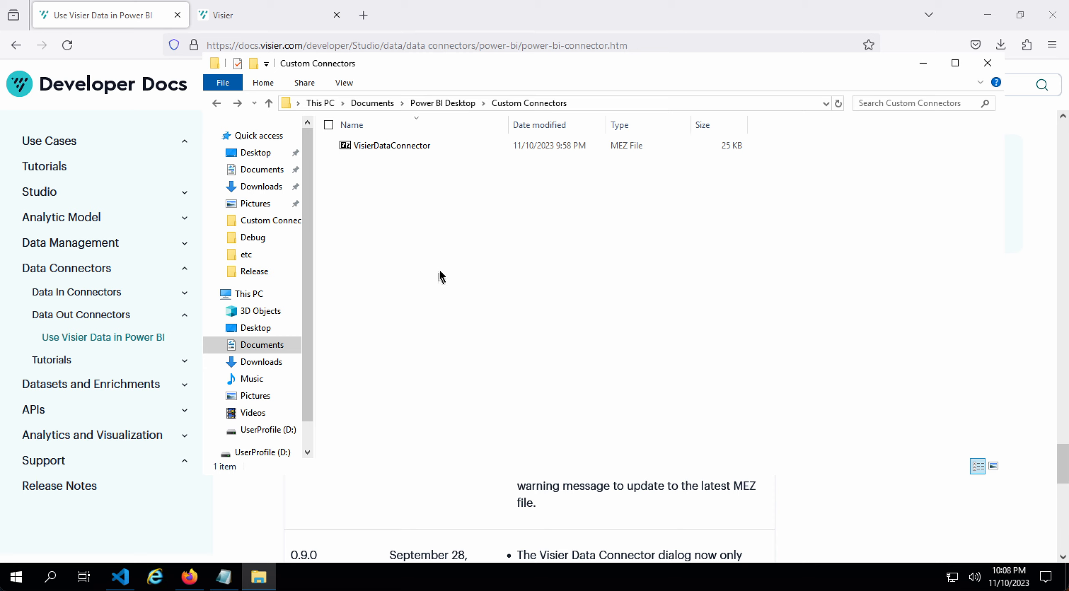
{"action": "left_click", "coordinate": [923, 63]}
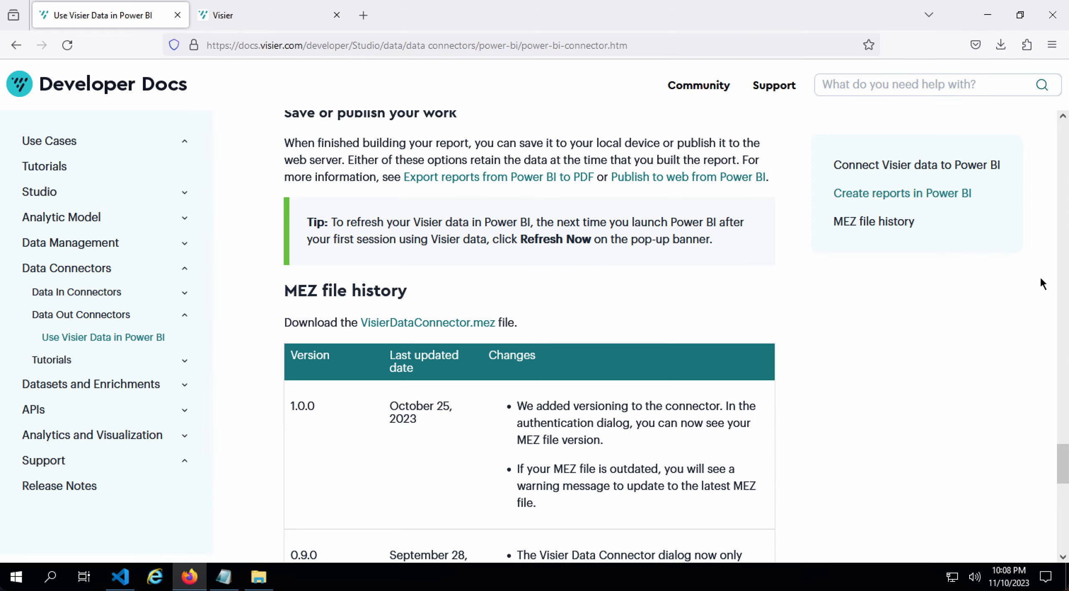
{"action": "scroll", "coordinate": [480, 271], "scroll_direction": "up", "scroll_amount": 15}
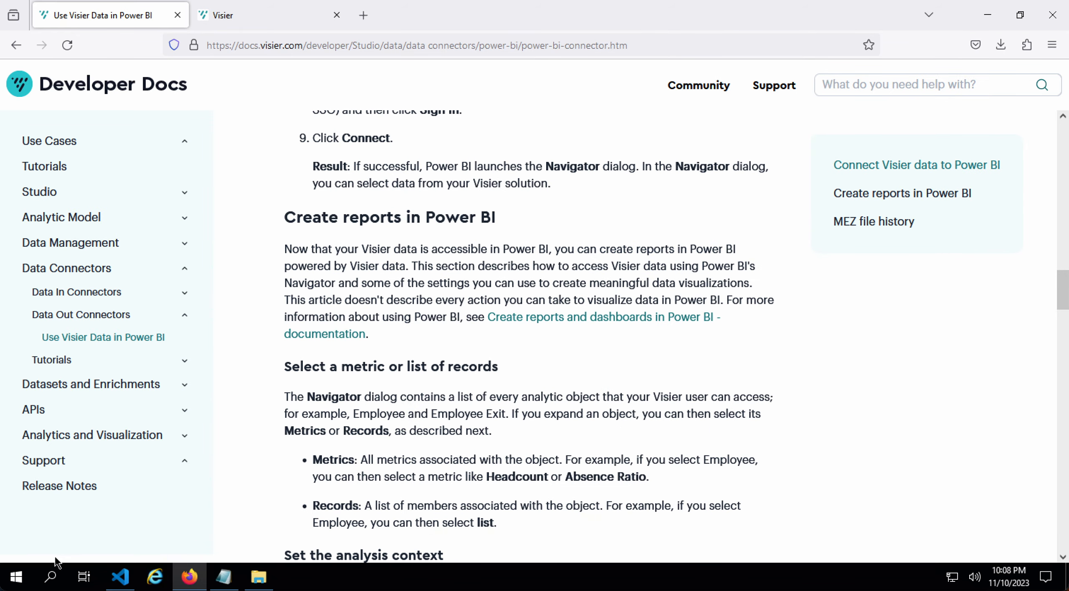
- Launch Power BI Desktop from a Start menu search for 'power'
{"action": "left_click", "coordinate": [19, 578]}
{"action": "type", "text": "powe"}
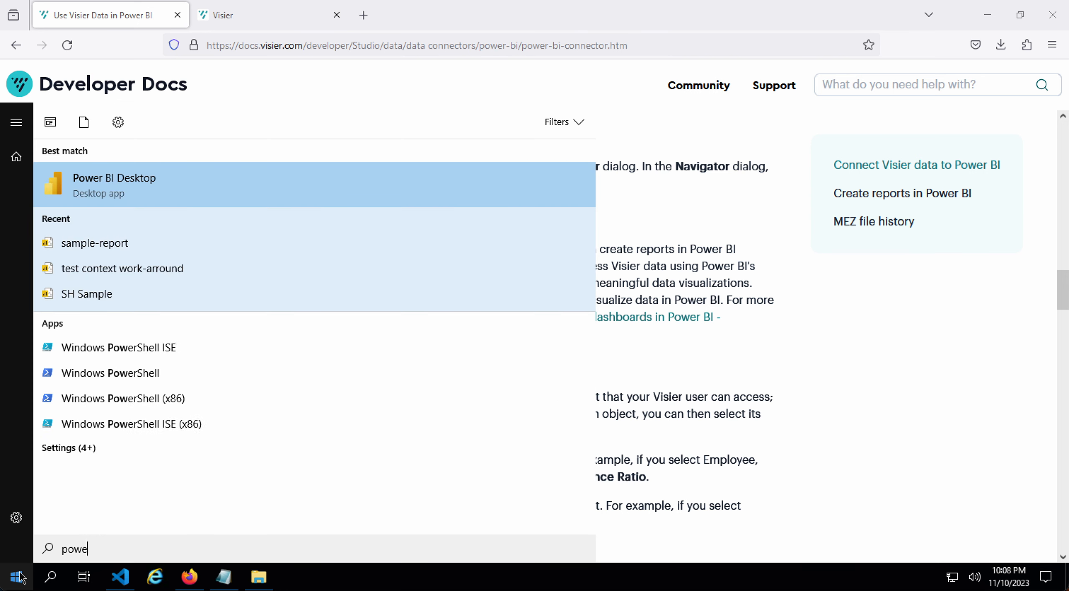
{"action": "type", "text": "r"}
{"action": "left_click", "coordinate": [163, 190]}
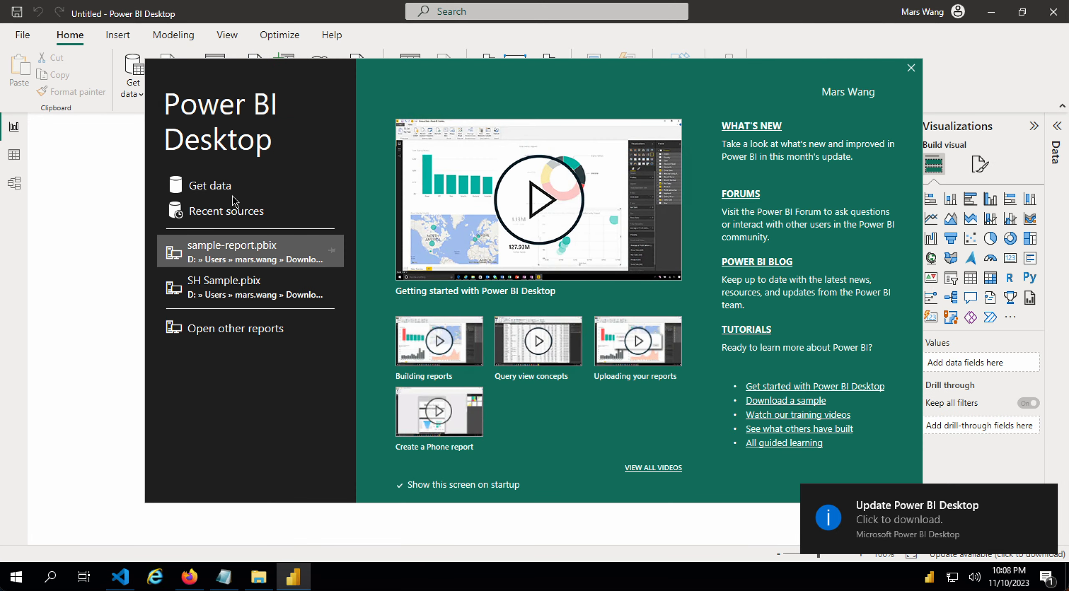
- Dismiss the welcome screen and connect with VisierDataConnector 1.1.0 (Beta), found by searching 'visier'
{"action": "left_click", "coordinate": [213, 188]}
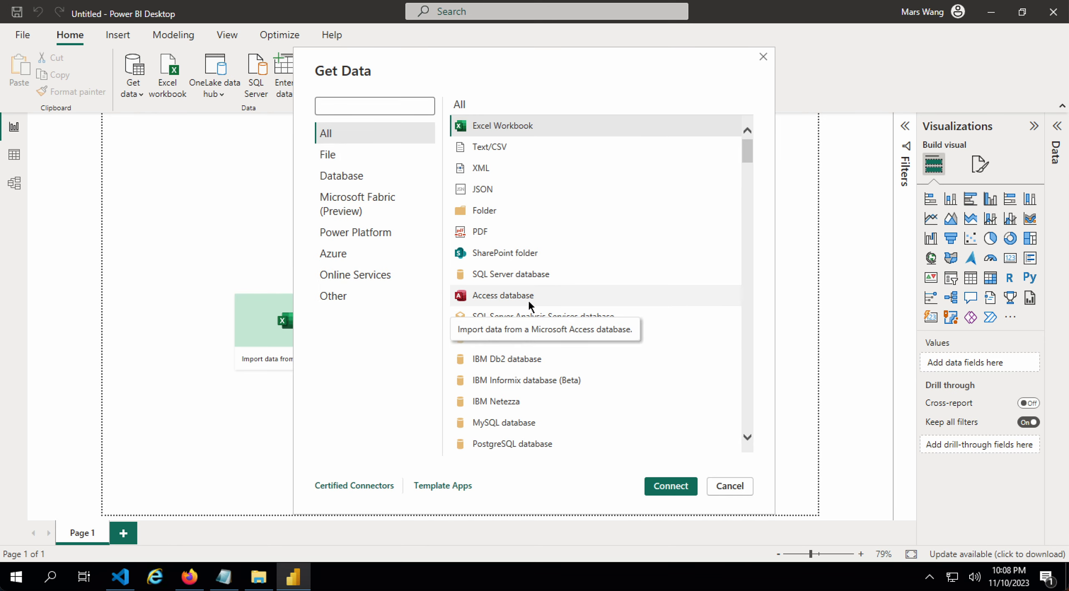
{"action": "type", "text": "visier"}
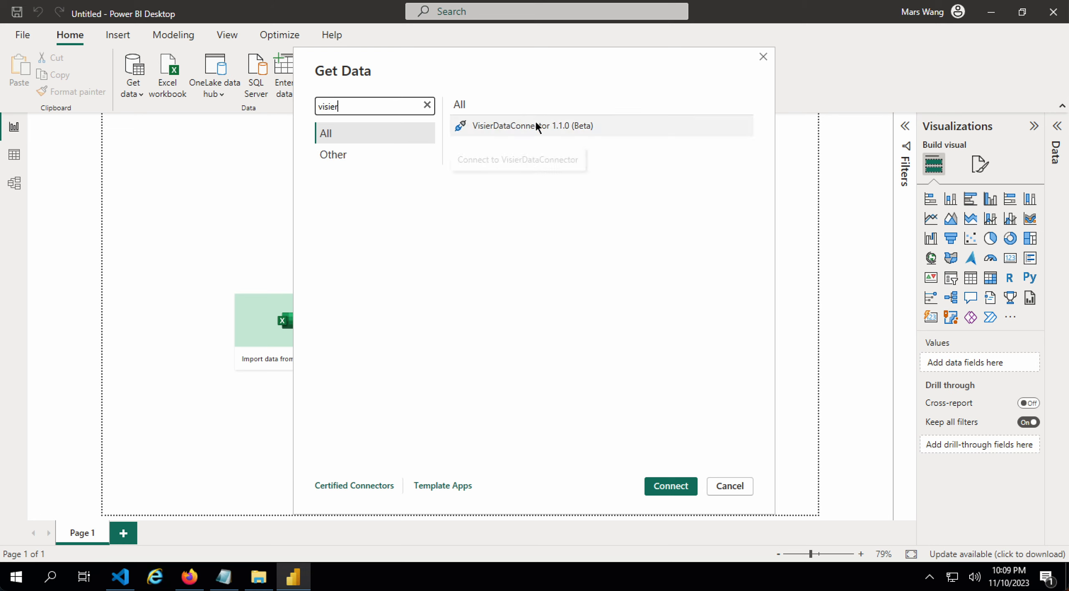
{"action": "left_click", "coordinate": [561, 127]}
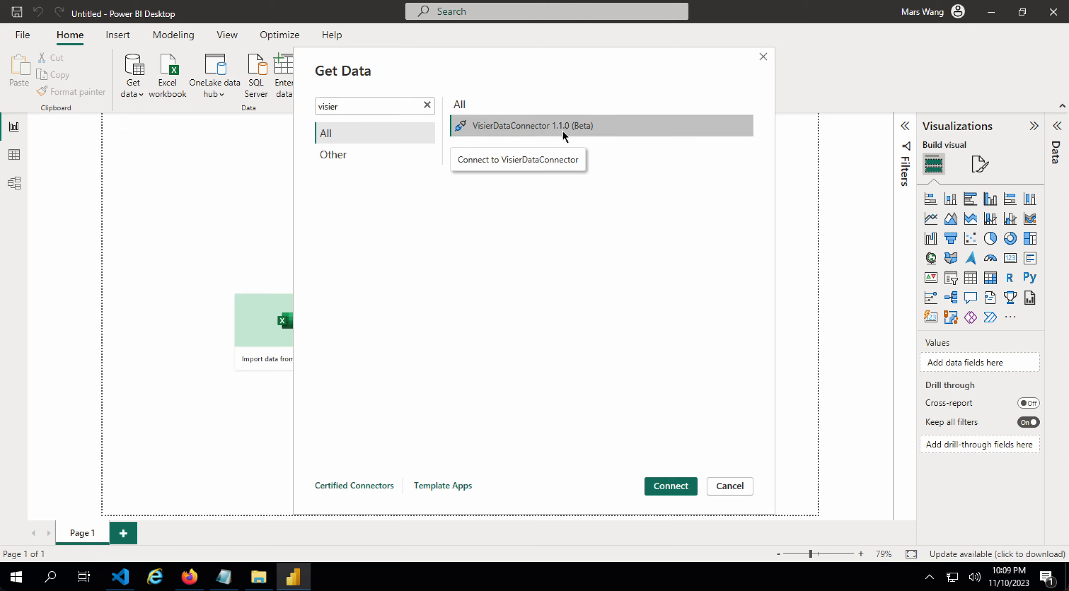
{"action": "left_click", "coordinate": [670, 487]}
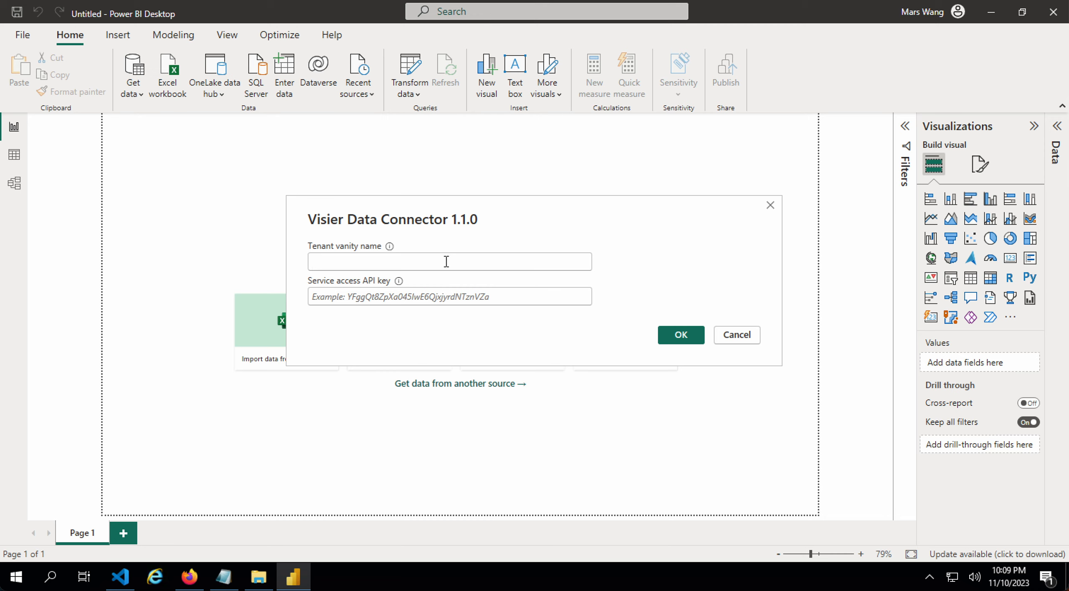
- Check the tenant on the Visier login page and enter the tenant vanity name
{"action": "left_click", "coordinate": [189, 577]}
{"action": "left_click", "coordinate": [257, 23]}
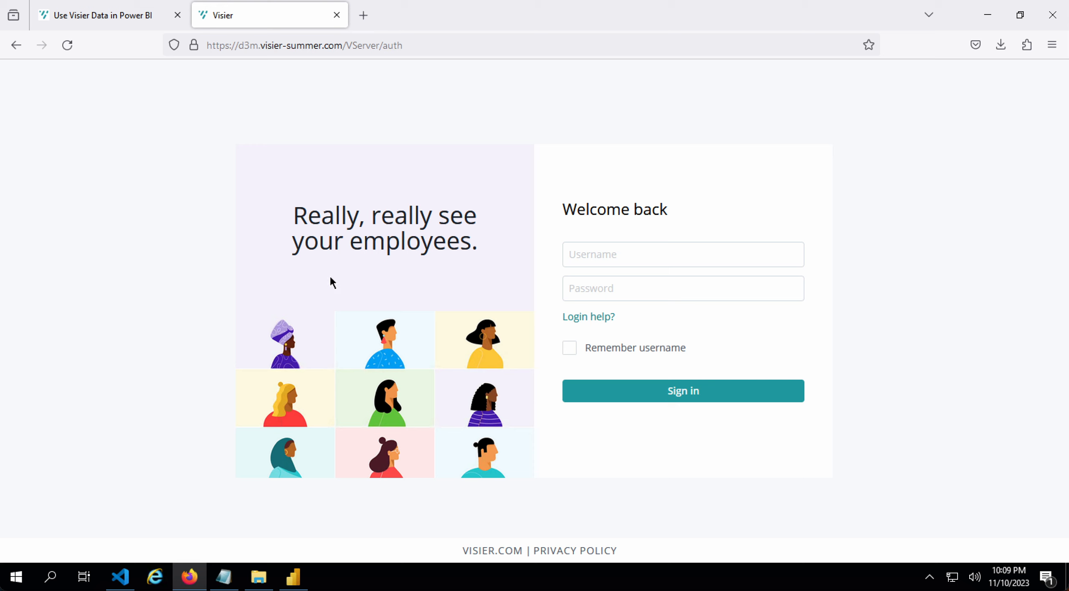
{"action": "left_click", "coordinate": [299, 584]}
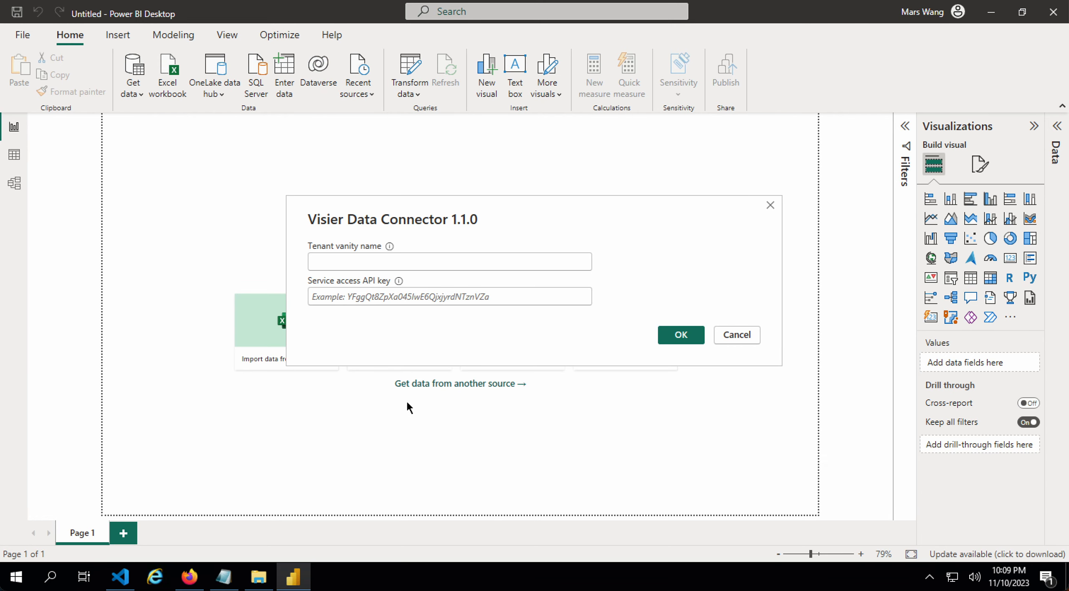
{"action": "left_click", "coordinate": [421, 263]}
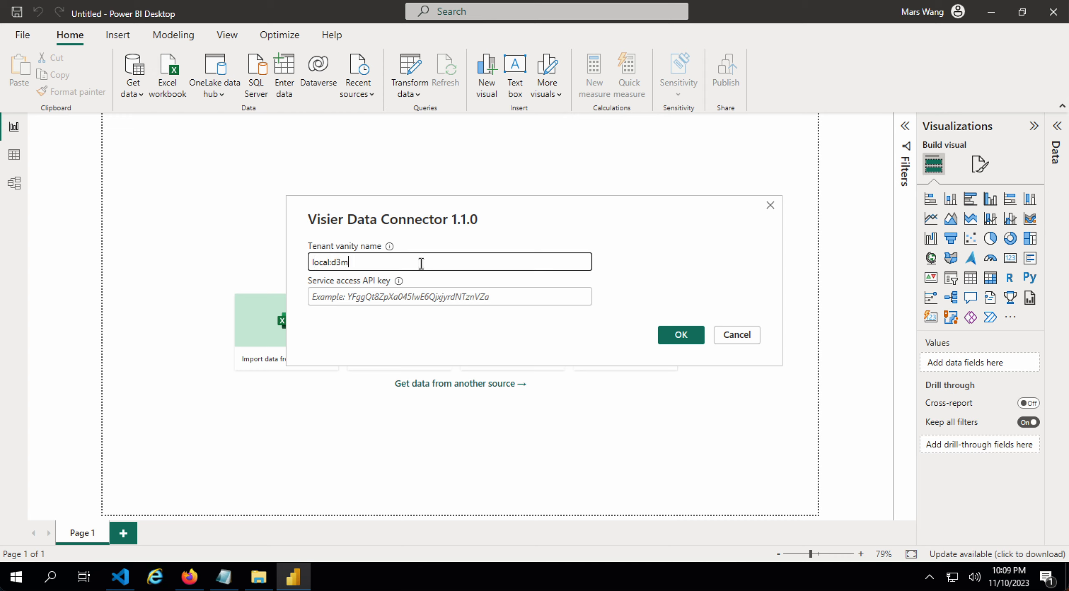
{"action": "left_click", "coordinate": [333, 265]}
{"action": "left_click_drag", "start_coordinate": [332, 264], "coordinate": [314, 263]}
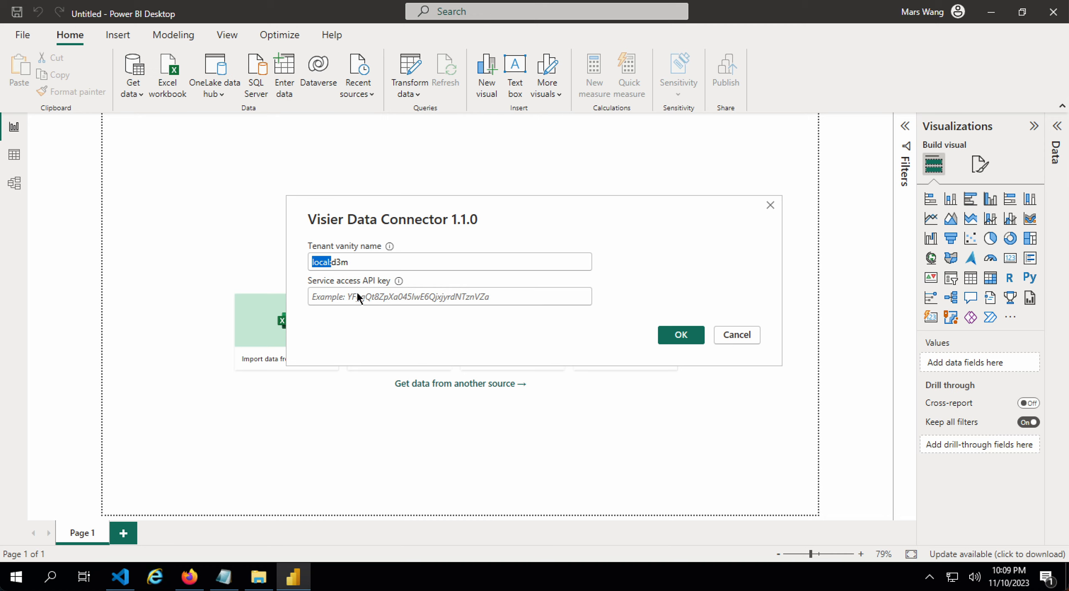
{"action": "left_click", "coordinate": [380, 303]}
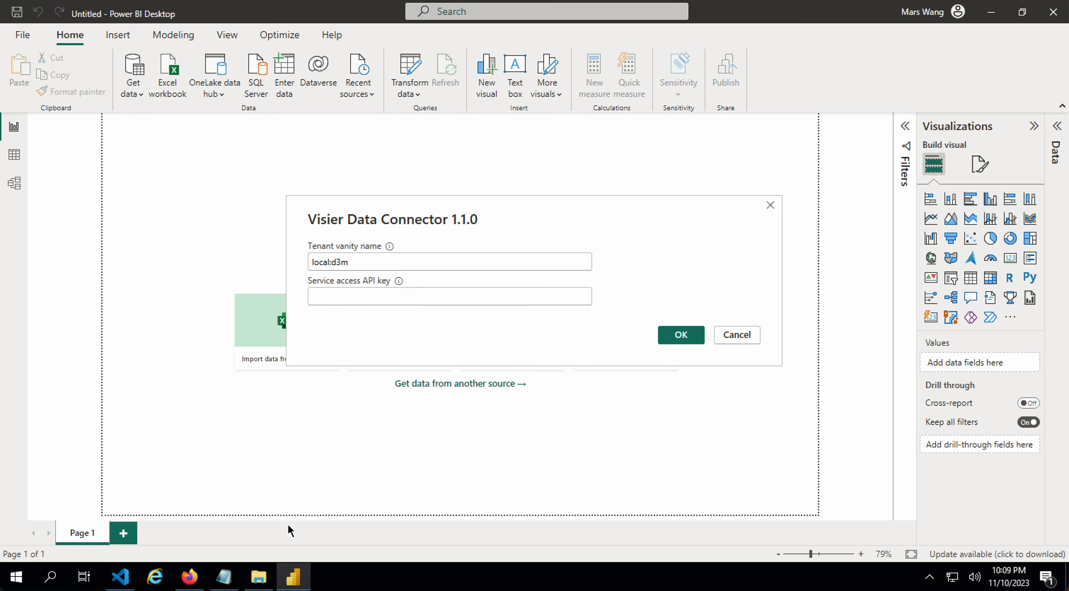
- Paste the API key from the credentials notes into Service access API key and submit
{"action": "left_click", "coordinate": [224, 576]}
{"action": "key", "text": "ctrl+c"}
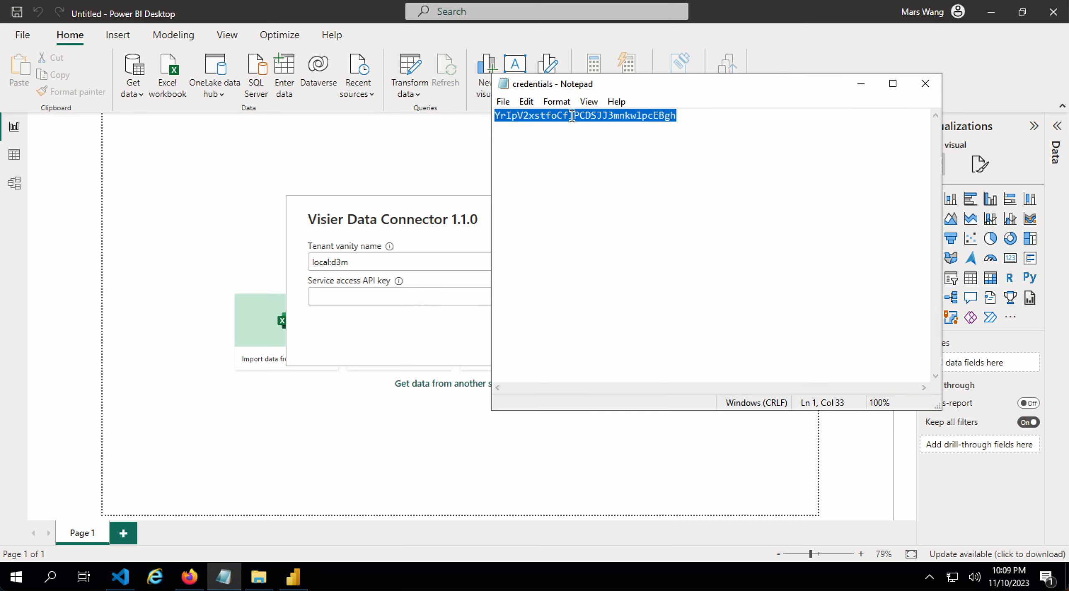
{"action": "left_click", "coordinate": [398, 297]}
{"action": "key", "text": "ctrl+v"}
{"action": "left_click", "coordinate": [508, 279]}
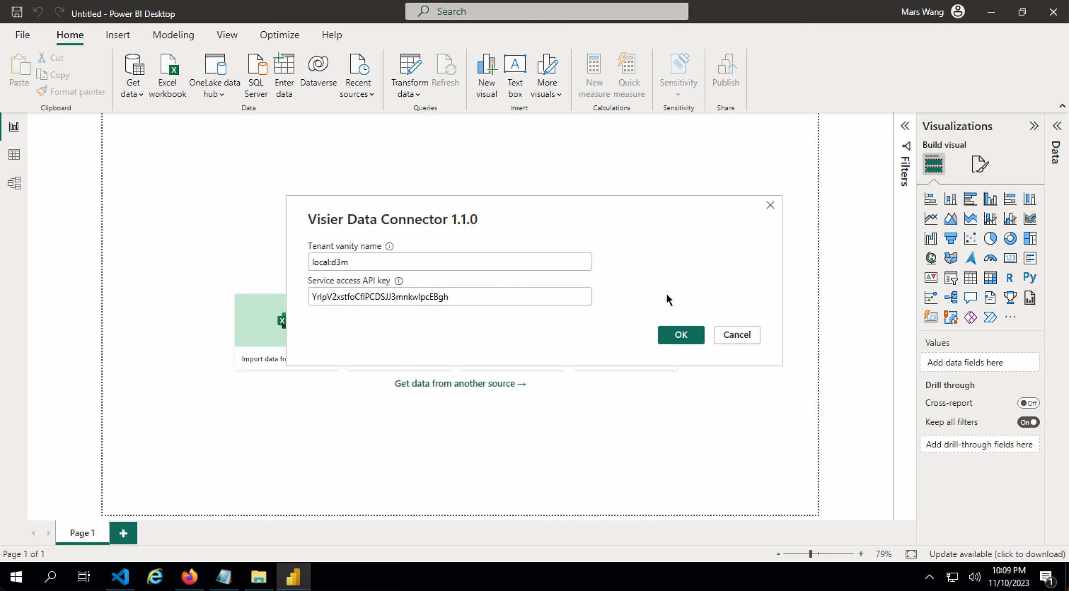
{"action": "left_click", "coordinate": [673, 336]}
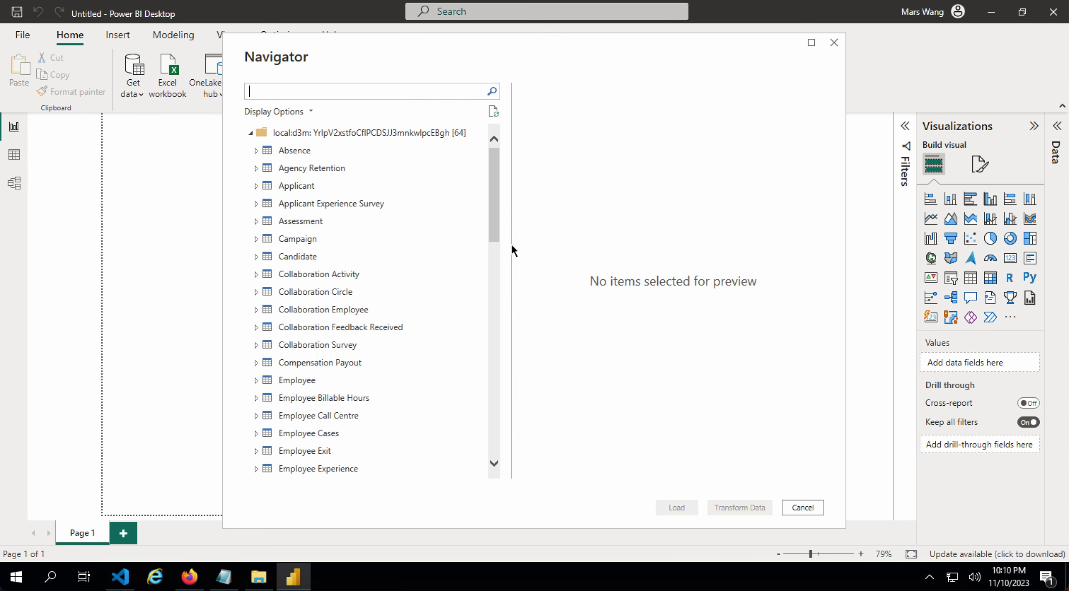
- Expand Employee > Metrics in the Navigator and search for 'headcount'
{"action": "scroll", "coordinate": [379, 302], "scroll_direction": "down", "scroll_amount": 15}
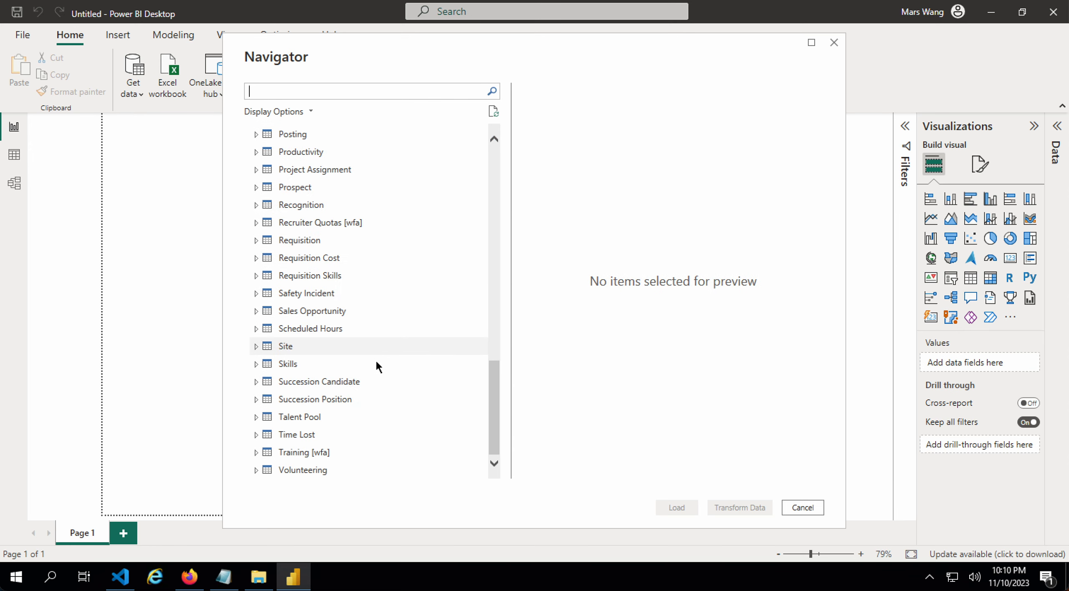
{"action": "scroll", "coordinate": [385, 369], "scroll_direction": "up", "scroll_amount": 15}
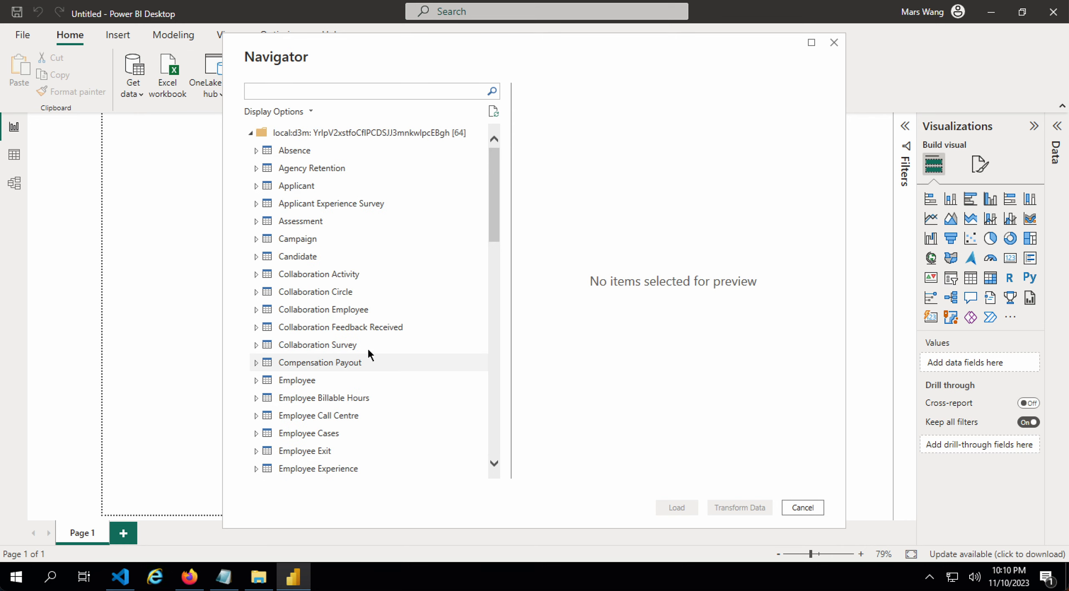
{"action": "left_click", "coordinate": [268, 380]}
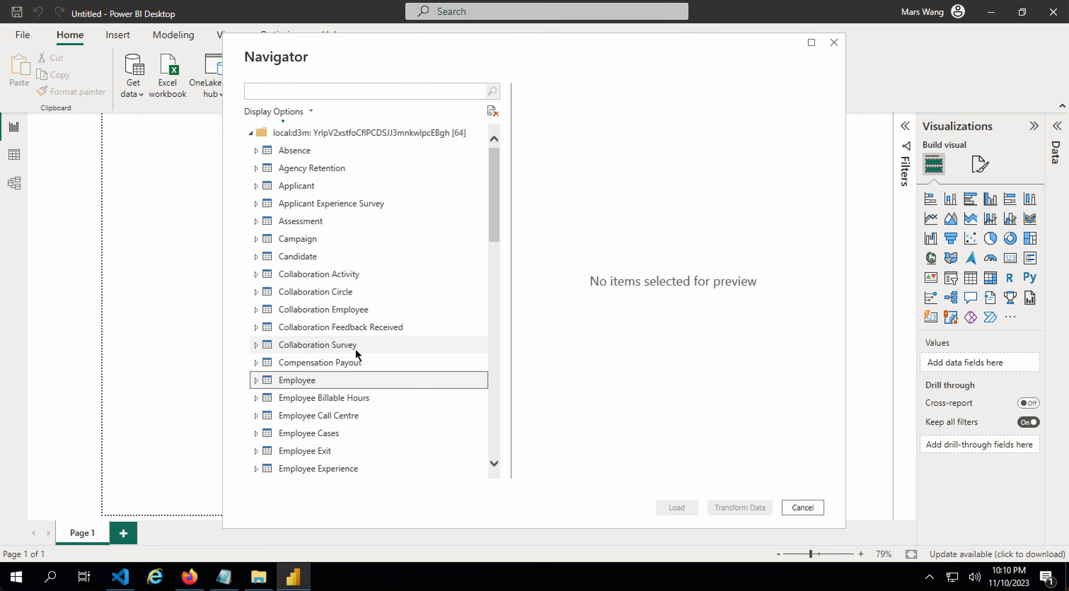
{"action": "scroll", "coordinate": [380, 340], "scroll_direction": "down", "scroll_amount": 2}
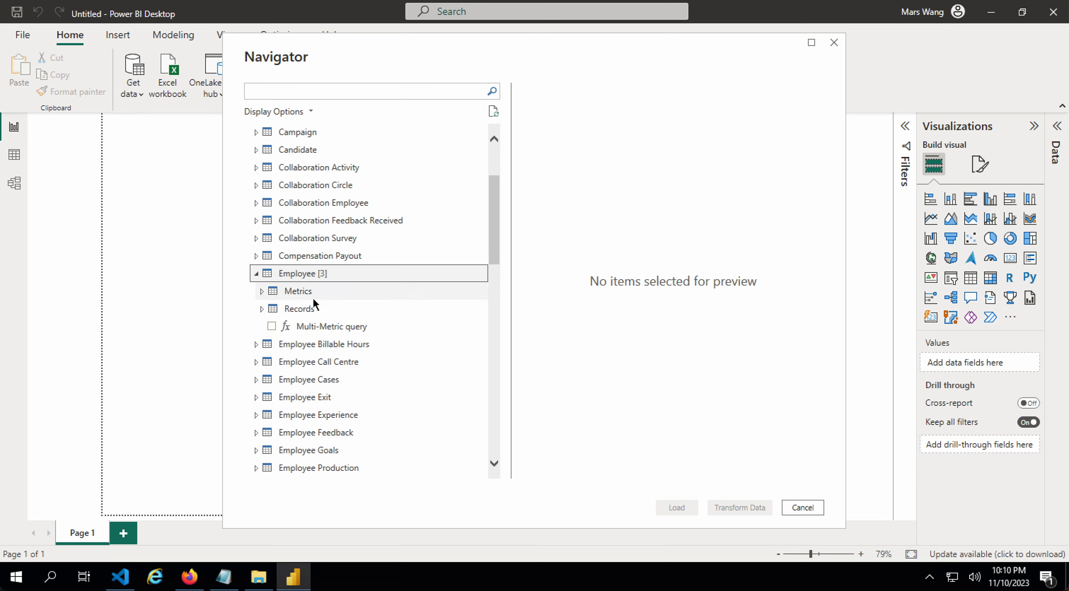
{"action": "left_click", "coordinate": [261, 291]}
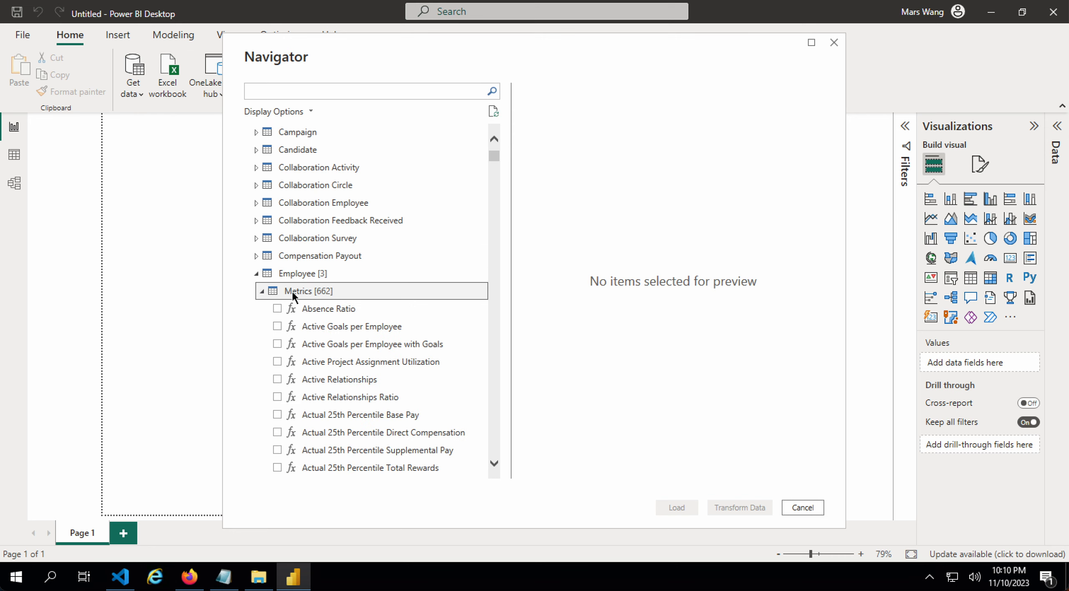
{"action": "scroll", "coordinate": [334, 316], "scroll_direction": "down", "scroll_amount": 10}
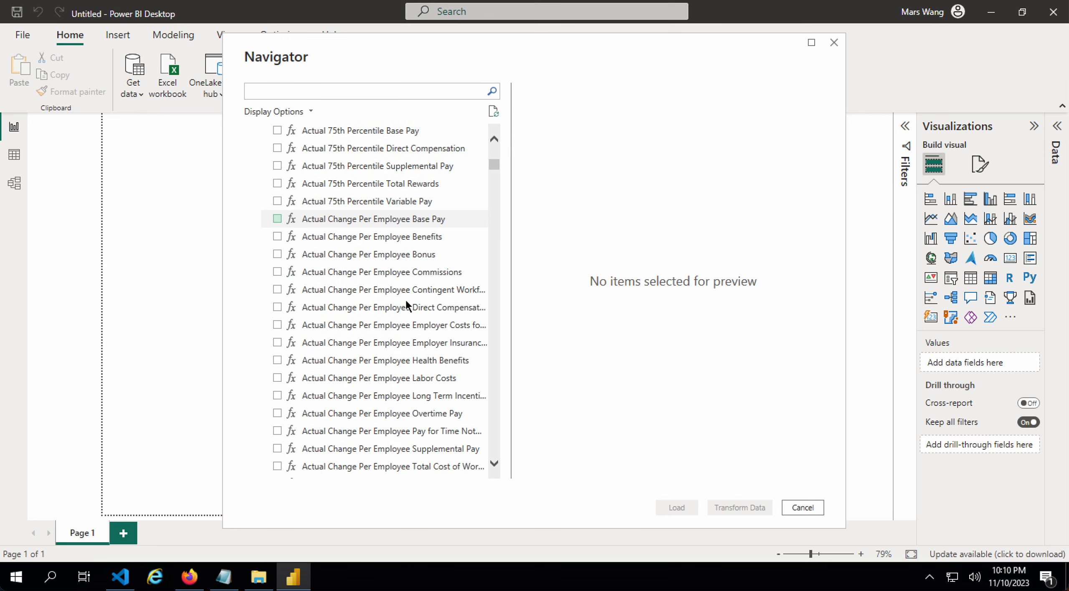
{"action": "left_click", "coordinate": [362, 94]}
{"action": "type", "text": "headcount"}
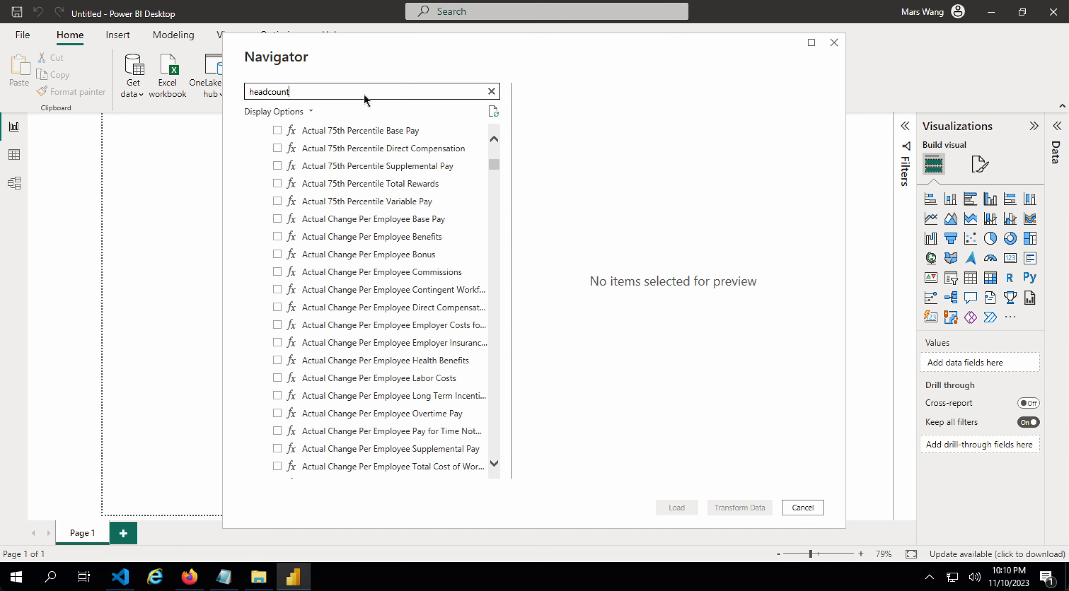
- Select the Headcount metric and set Time period count to 6 and Date to Jan 2023
{"action": "left_click", "coordinate": [355, 177]}
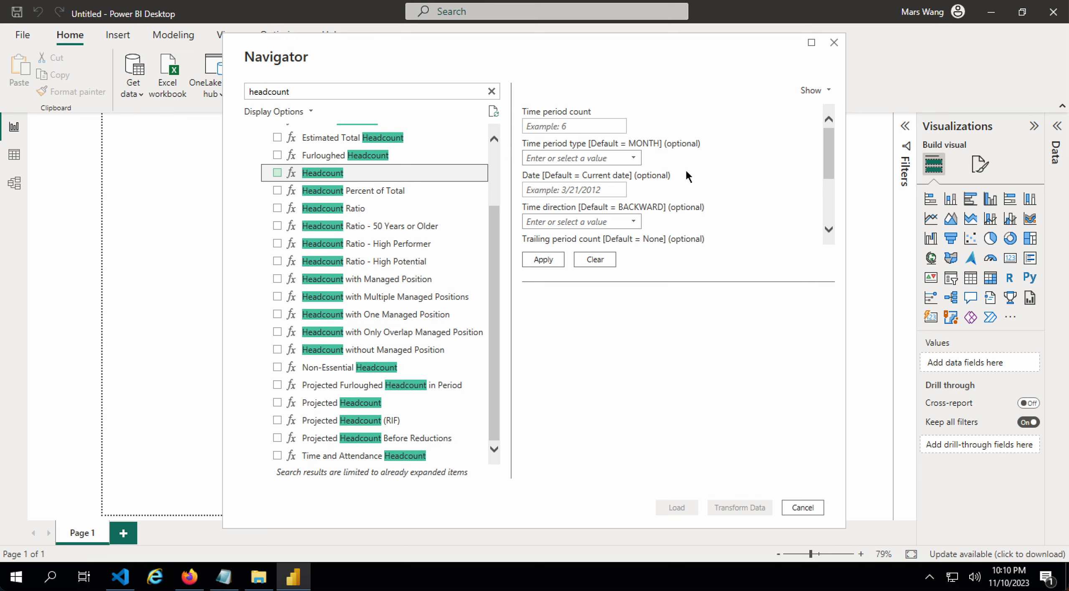
{"action": "scroll", "coordinate": [658, 200], "scroll_direction": "down", "scroll_amount": 3}
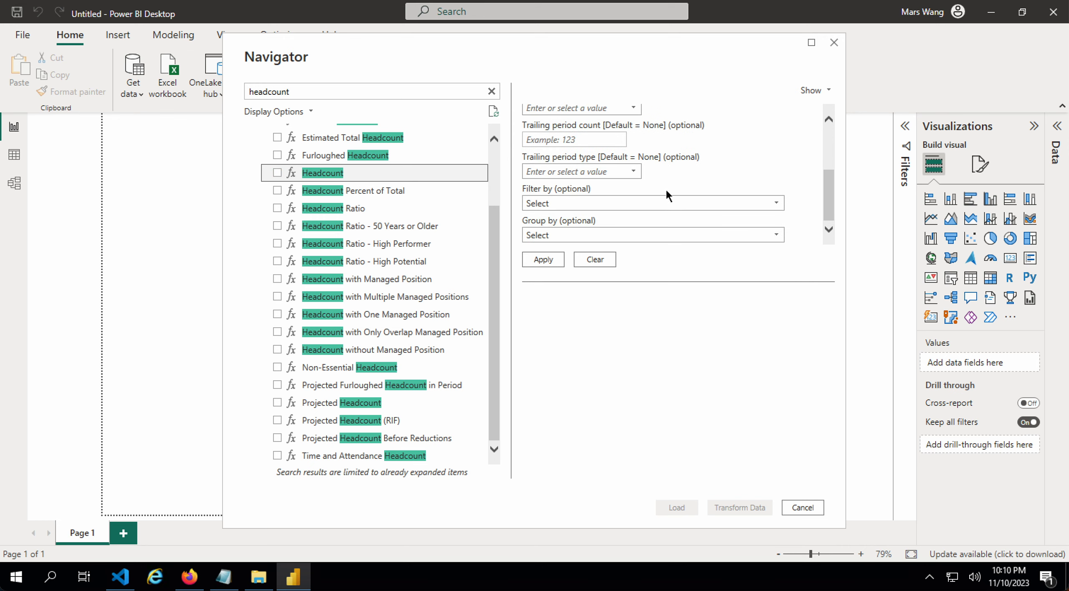
{"action": "scroll", "coordinate": [634, 178], "scroll_direction": "up", "scroll_amount": 3}
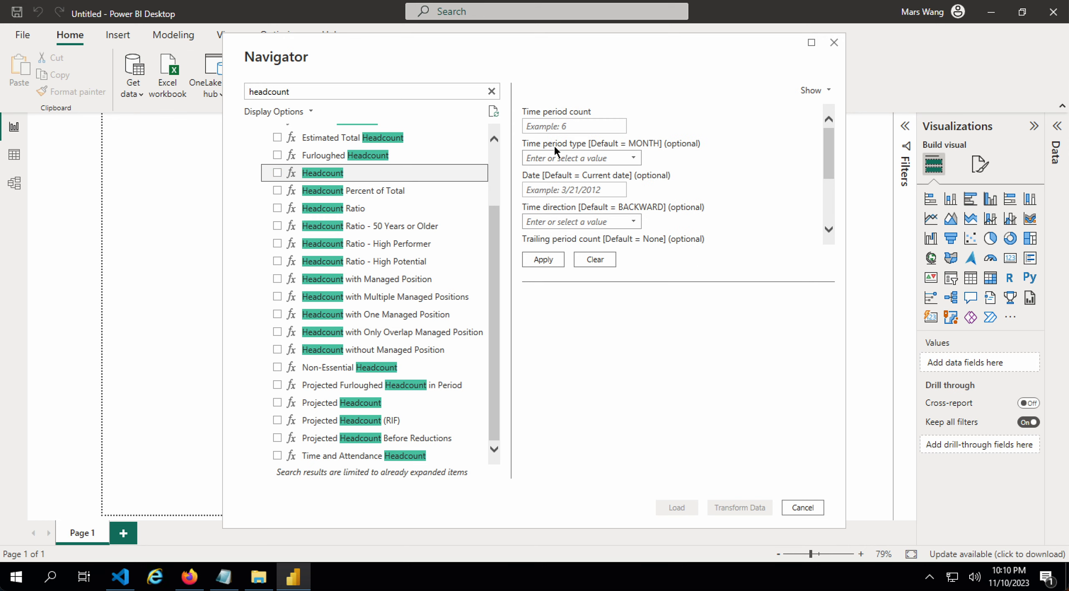
{"action": "left_click", "coordinate": [567, 126]}
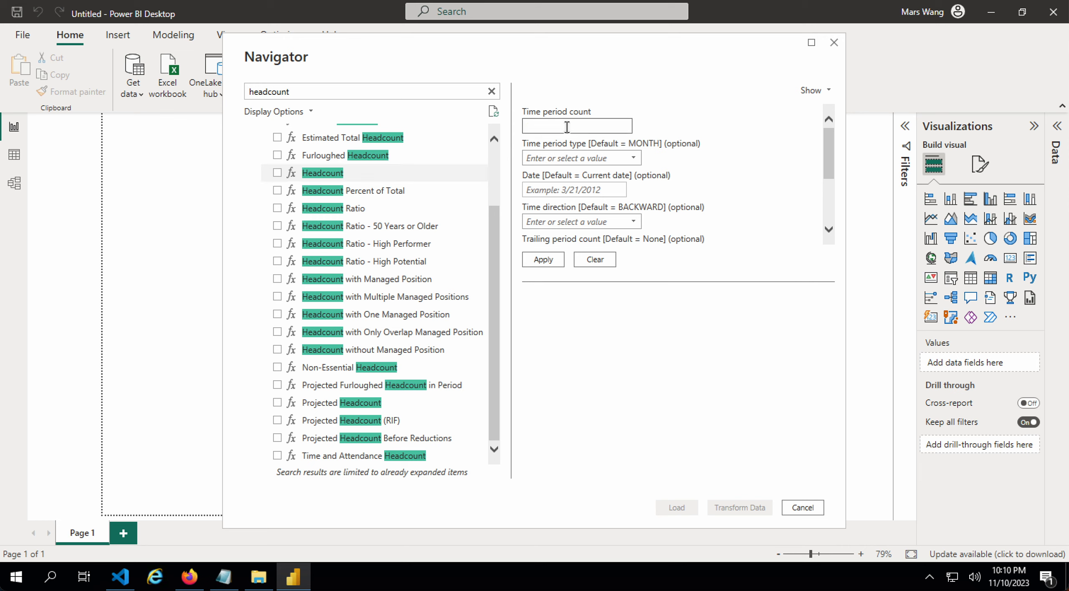
{"action": "type", "text": "6"}
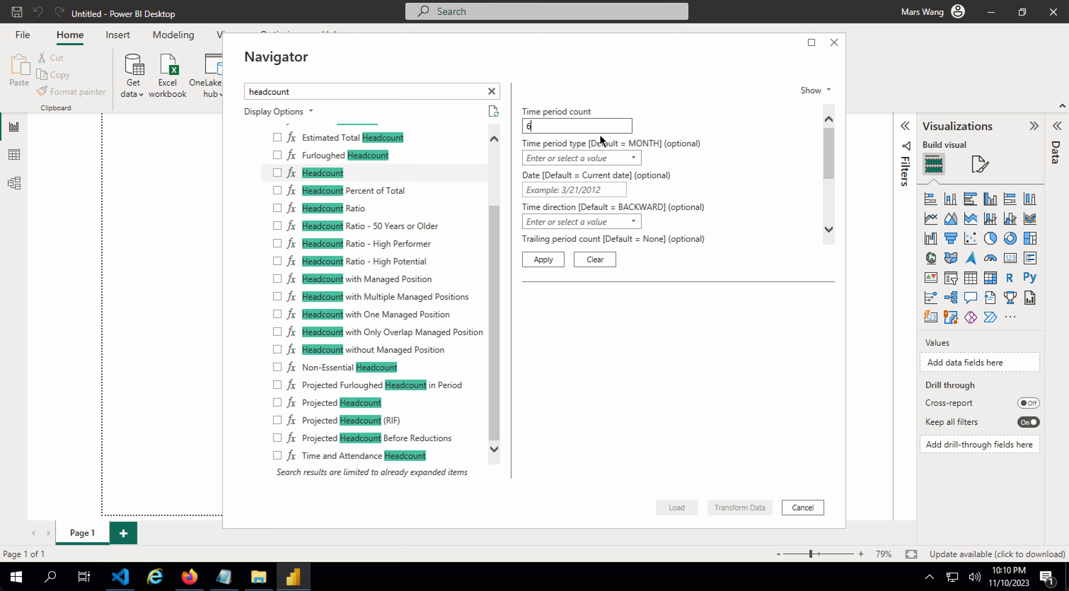
{"action": "left_click", "coordinate": [614, 190]}
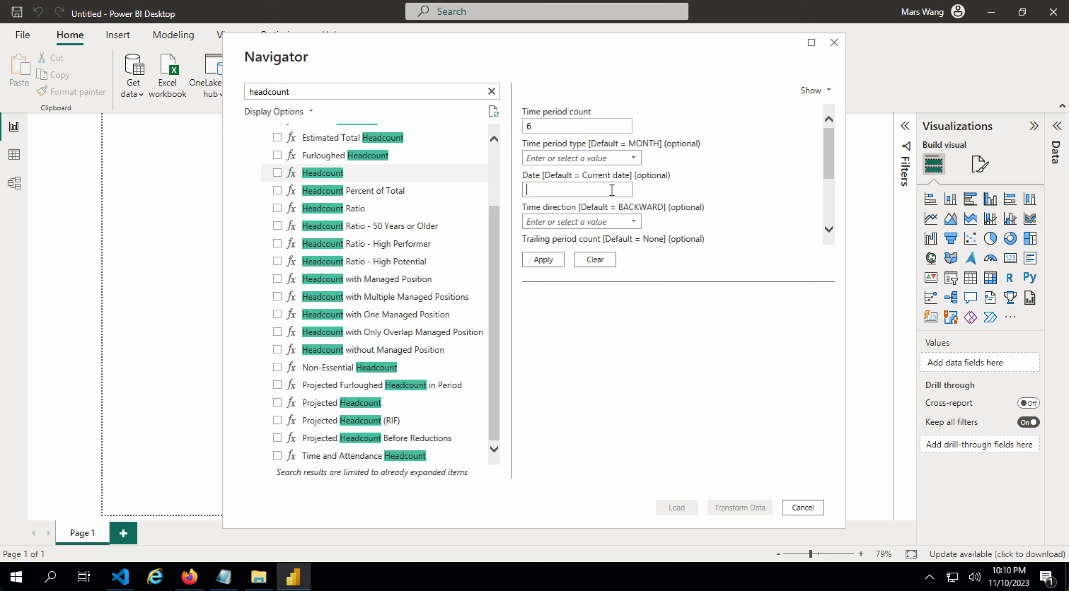
{"action": "type", "text": "Jan 20"}
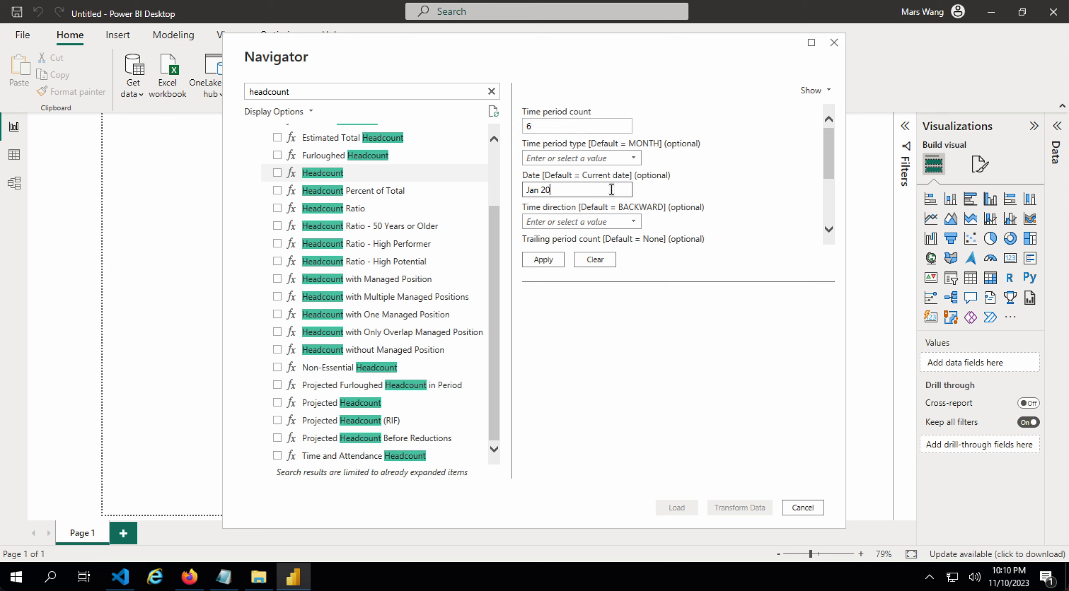
{"action": "type", "text": "23"}
{"action": "scroll", "coordinate": [628, 196], "scroll_direction": "down", "scroll_amount": 2}
{"action": "scroll", "coordinate": [628, 195], "scroll_direction": "up", "scroll_amount": 3}
{"action": "scroll", "coordinate": [827, 154], "scroll_direction": "down", "scroll_amount": 2}
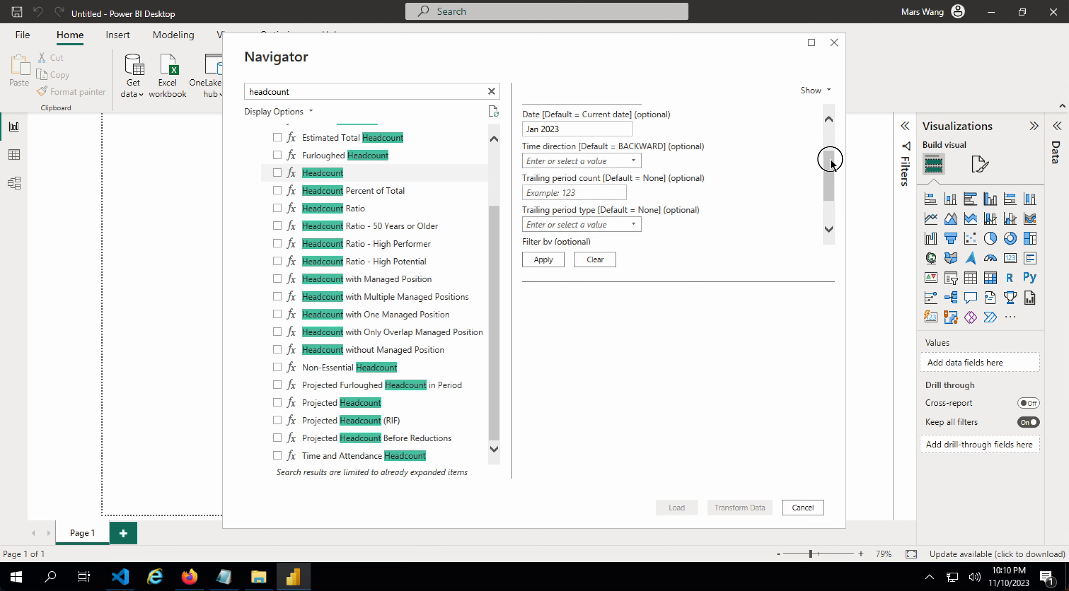
{"action": "scroll", "coordinate": [827, 154], "scroll_direction": "up", "scroll_amount": 2}
{"action": "scroll", "coordinate": [827, 213], "scroll_direction": "down", "scroll_amount": 3}
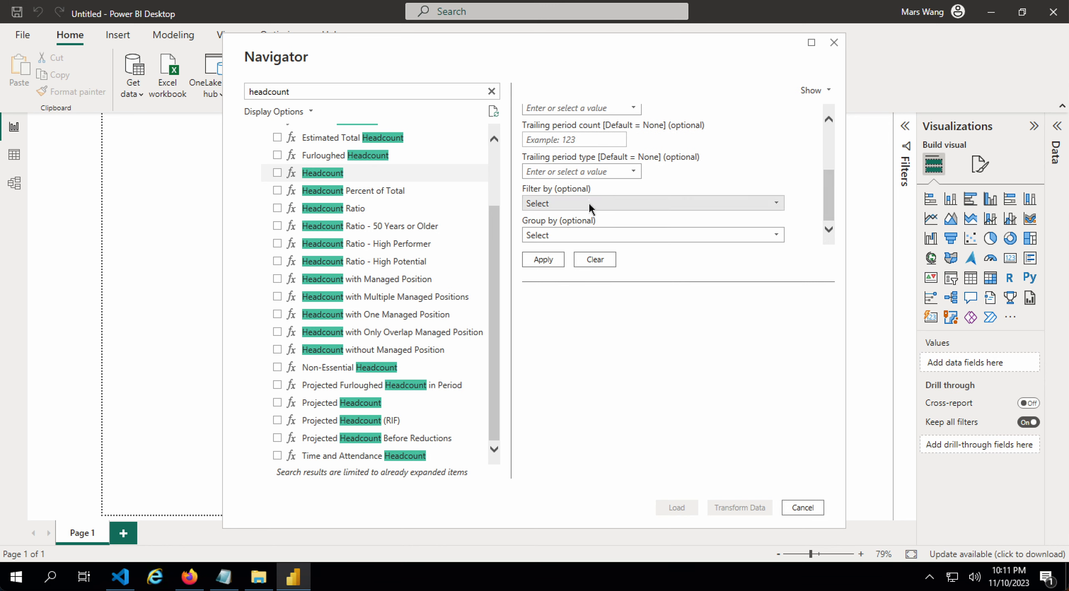
- Set the Headcount Filter by to US Only [isUSOnly]
{"action": "left_click", "coordinate": [581, 204]}
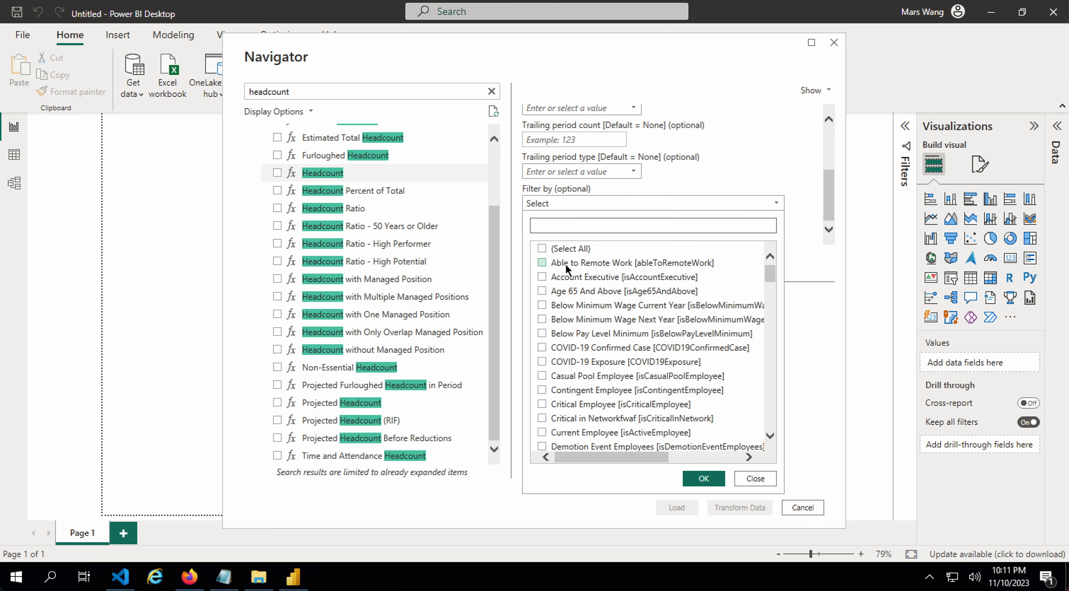
{"action": "type", "text": "us"}
{"action": "left_click", "coordinate": [585, 305]}
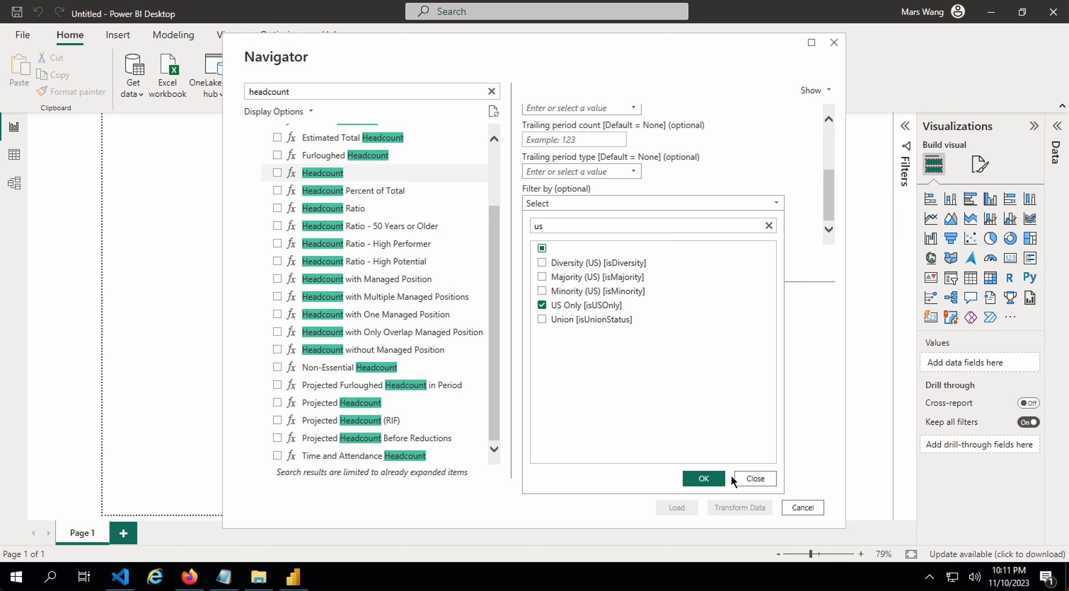
{"action": "left_click", "coordinate": [709, 480]}
- Set Group by to Organization Hierarchy - Level 2
{"action": "left_click", "coordinate": [560, 236]}
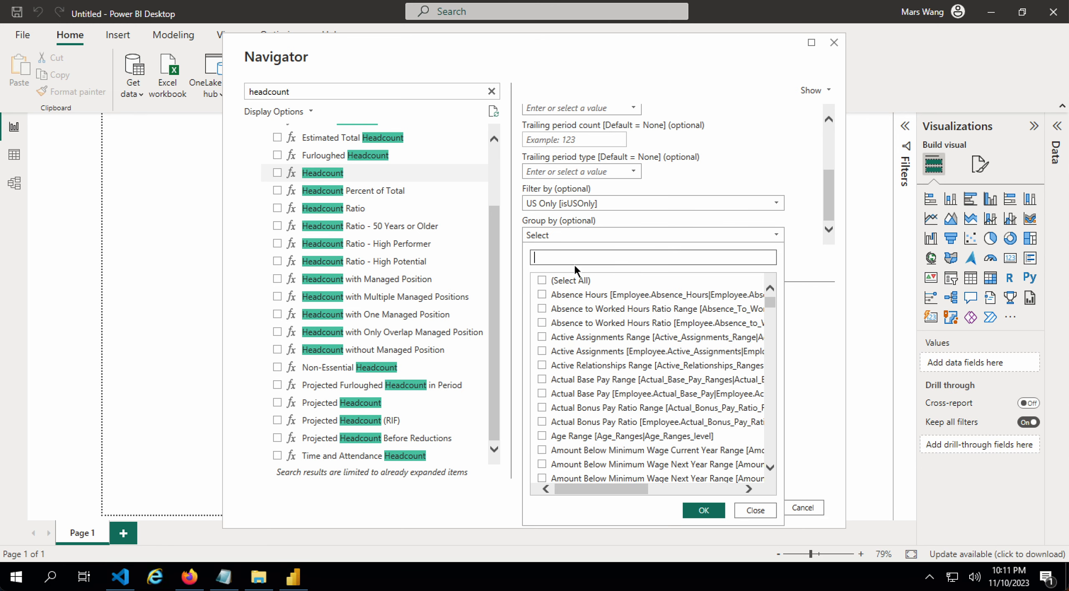
{"action": "type", "text": "gender"}
{"action": "left_click", "coordinate": [565, 323]}
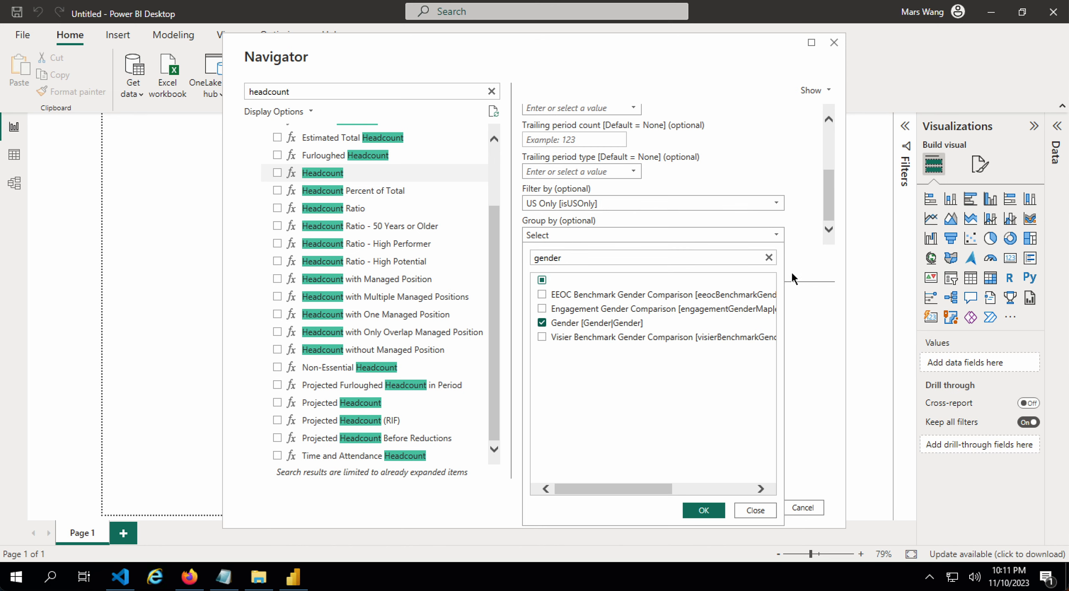
{"action": "left_click", "coordinate": [769, 258]}
{"action": "type", "text": "org"}
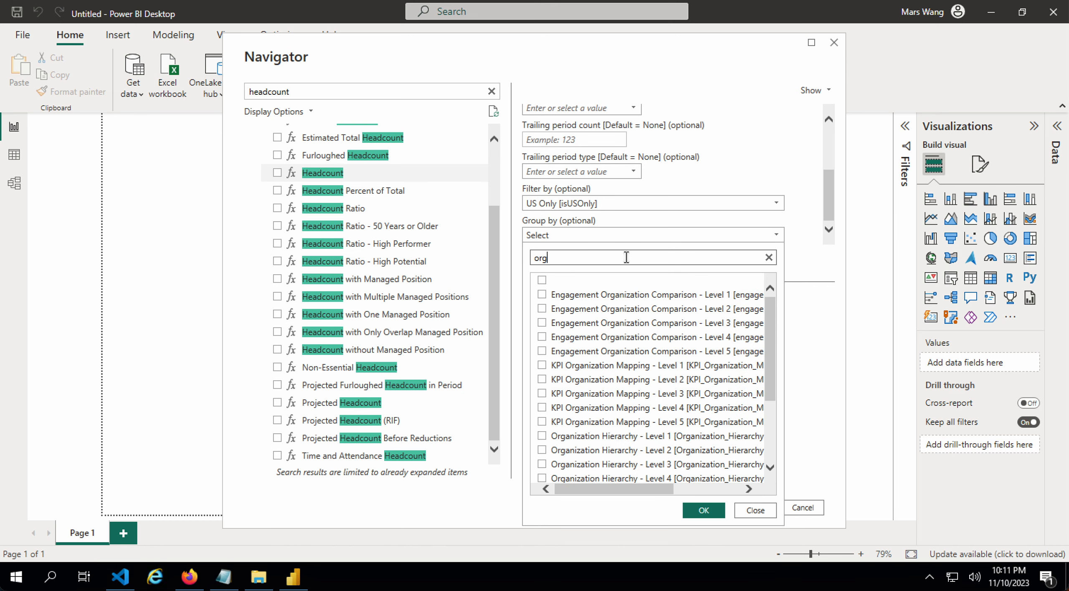
{"action": "scroll", "coordinate": [638, 339], "scroll_direction": "down", "scroll_amount": 3}
{"action": "left_click", "coordinate": [632, 338]}
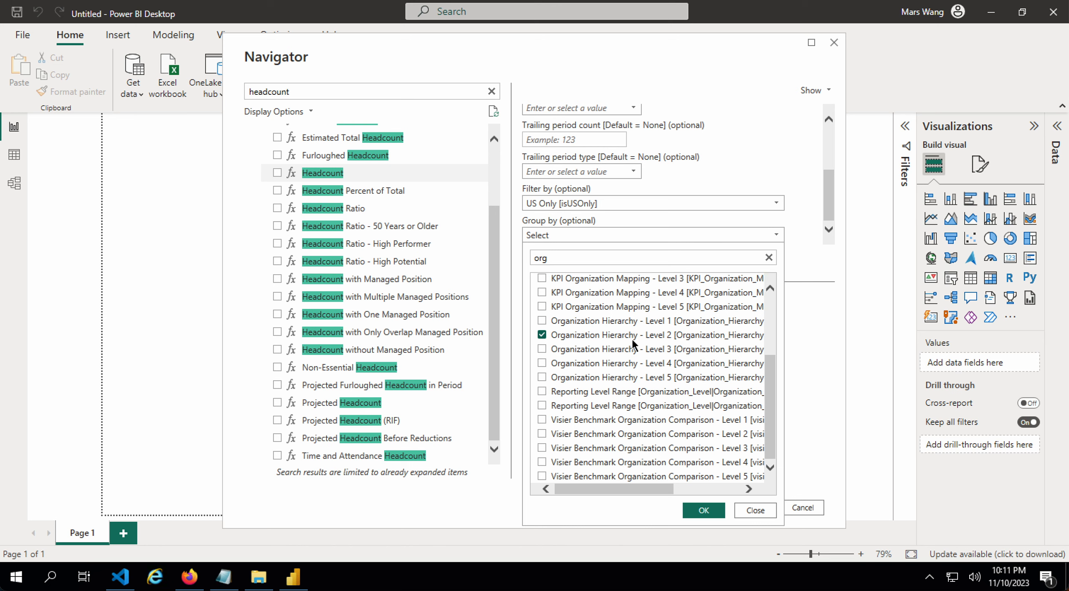
{"action": "left_click", "coordinate": [710, 512]}
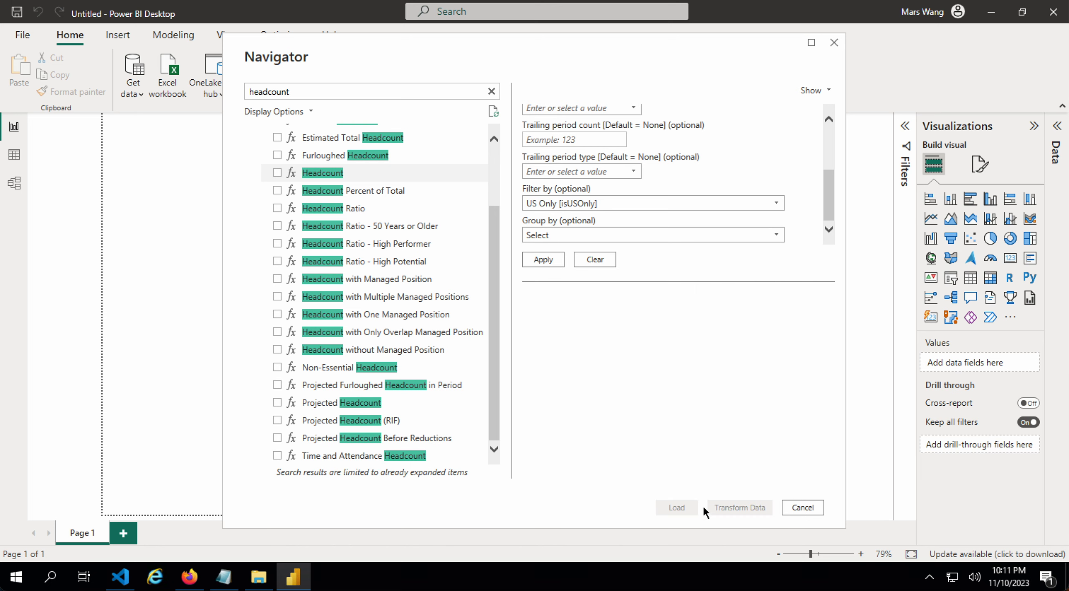
- Add Gender back to Group by and apply the parameters to preview Headcount
{"action": "left_click", "coordinate": [716, 235]}
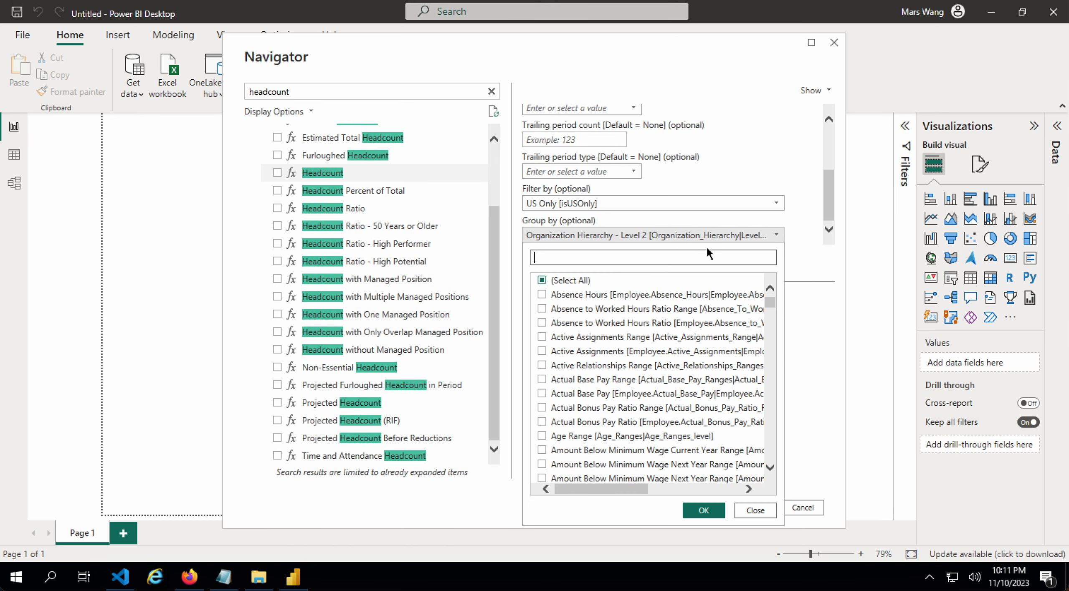
{"action": "type", "text": "gen"}
{"action": "left_click", "coordinate": [606, 338]}
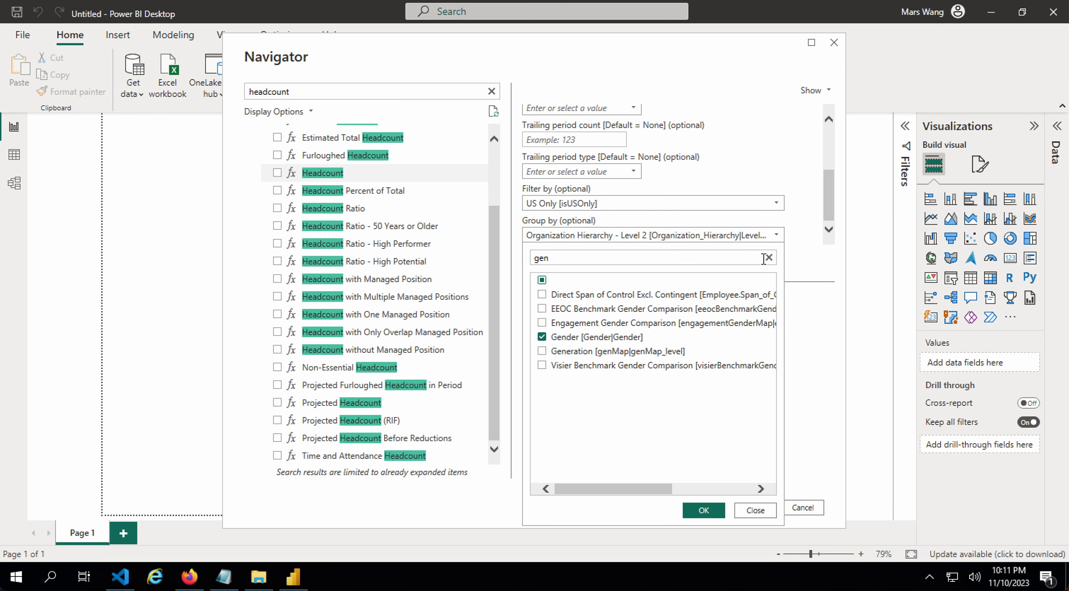
{"action": "left_click", "coordinate": [769, 258]}
{"action": "left_click", "coordinate": [706, 509]}
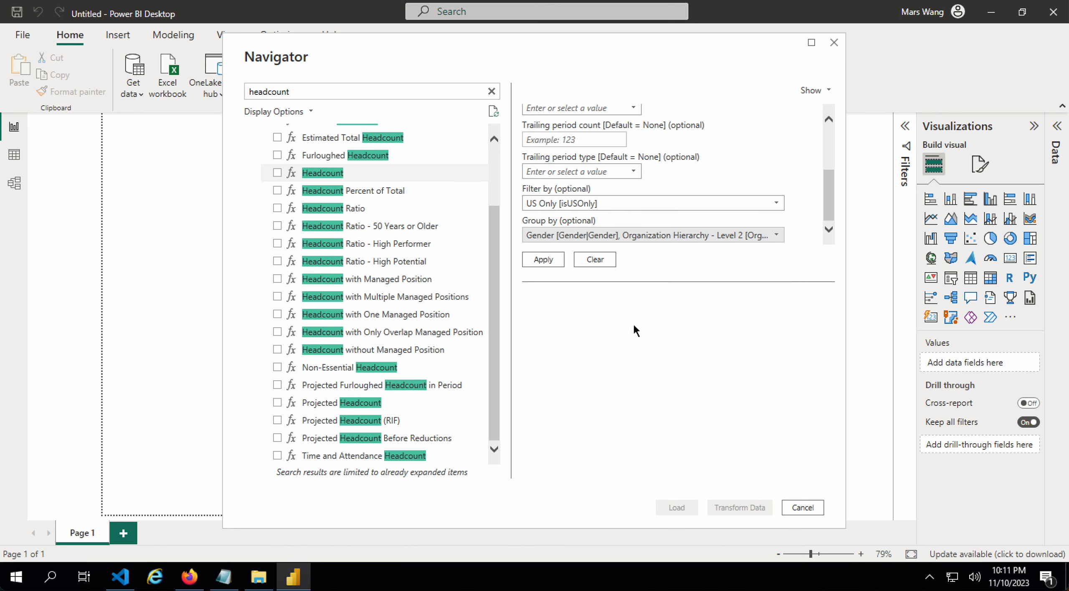
{"action": "left_click", "coordinate": [543, 260]}
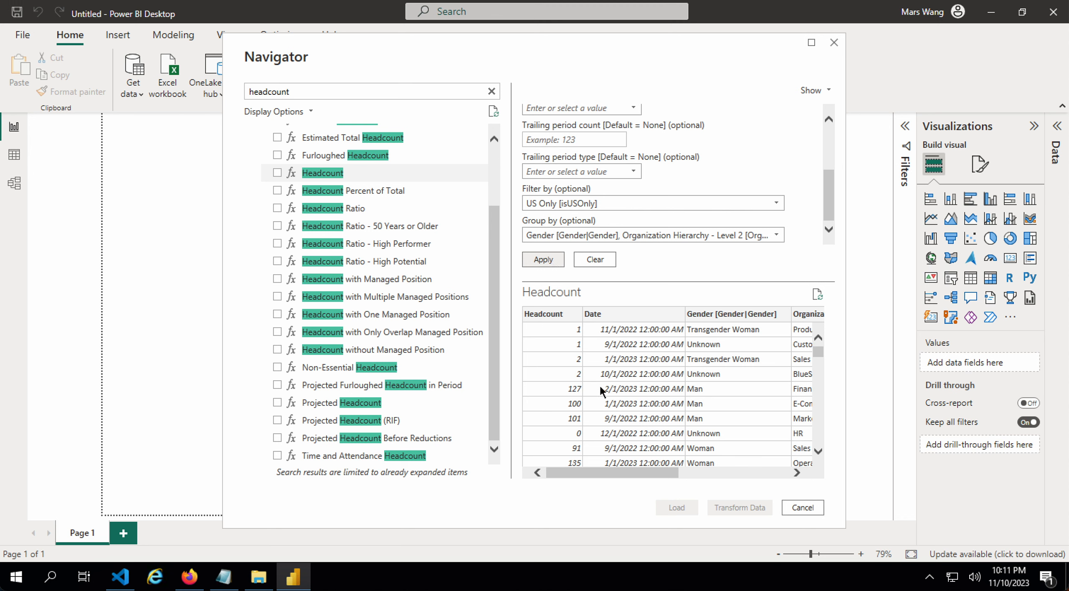
- Review the Gender and Organization columns in the preview and tick Headcount for loading
{"action": "left_click_drag", "start_coordinate": [633, 471], "coordinate": [701, 472]}
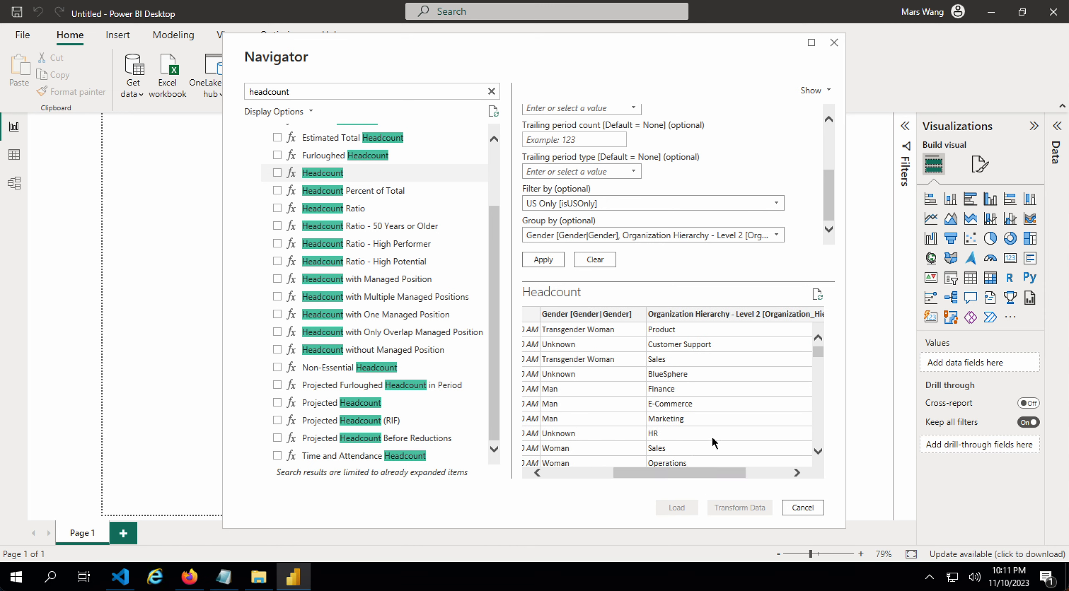
{"action": "left_click", "coordinate": [599, 472]}
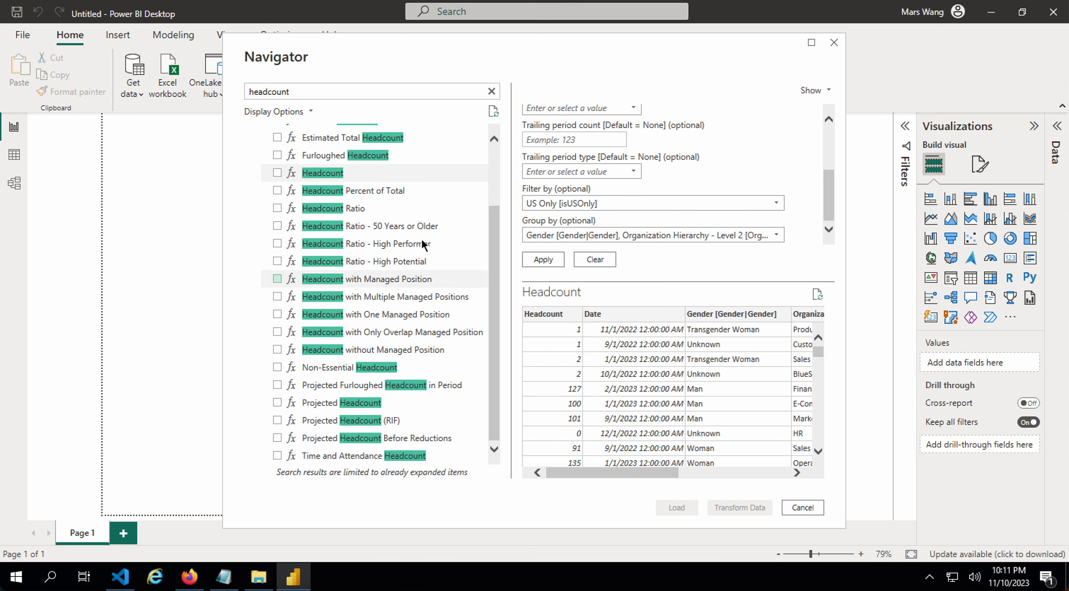
{"action": "left_click", "coordinate": [277, 173]}
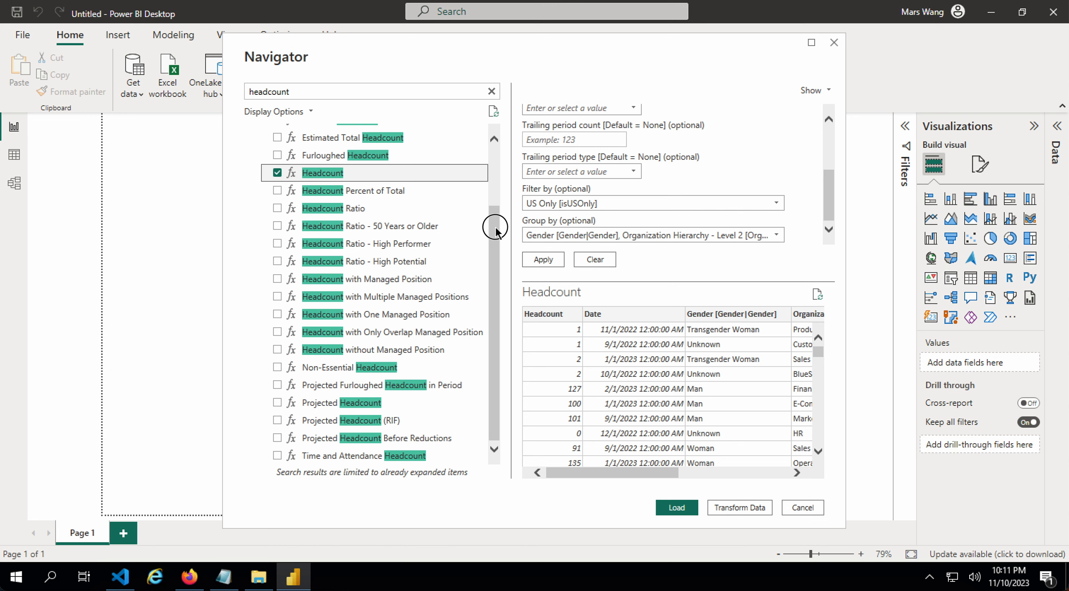
{"action": "scroll", "coordinate": [480, 234], "scroll_direction": "up", "scroll_amount": 2}
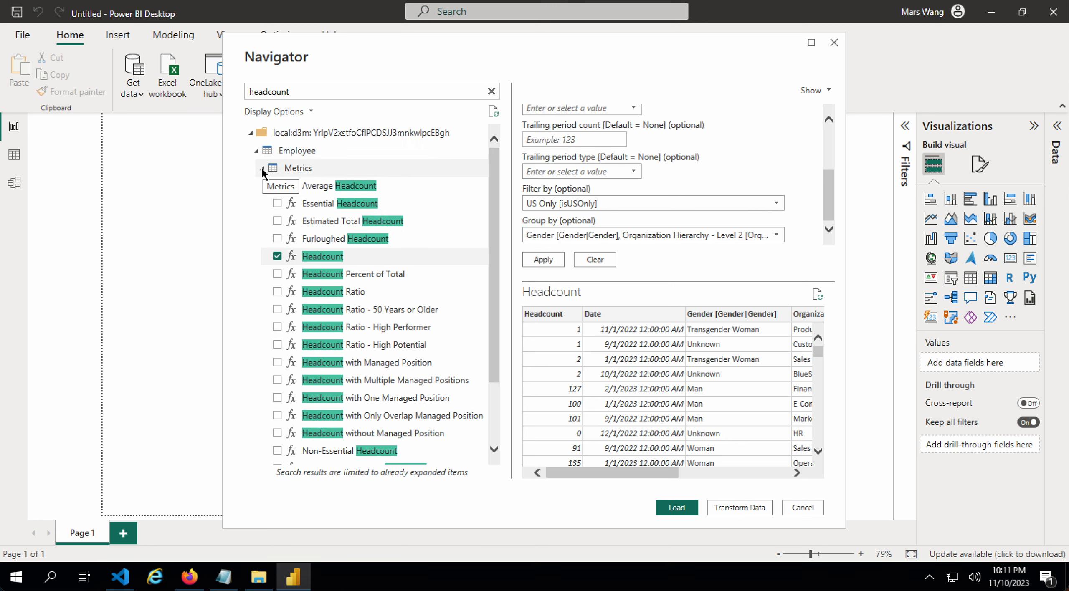
- Collapse Metrics, clear the headcount search and open the Multi-Metric query parameters
{"action": "left_click", "coordinate": [262, 170]}
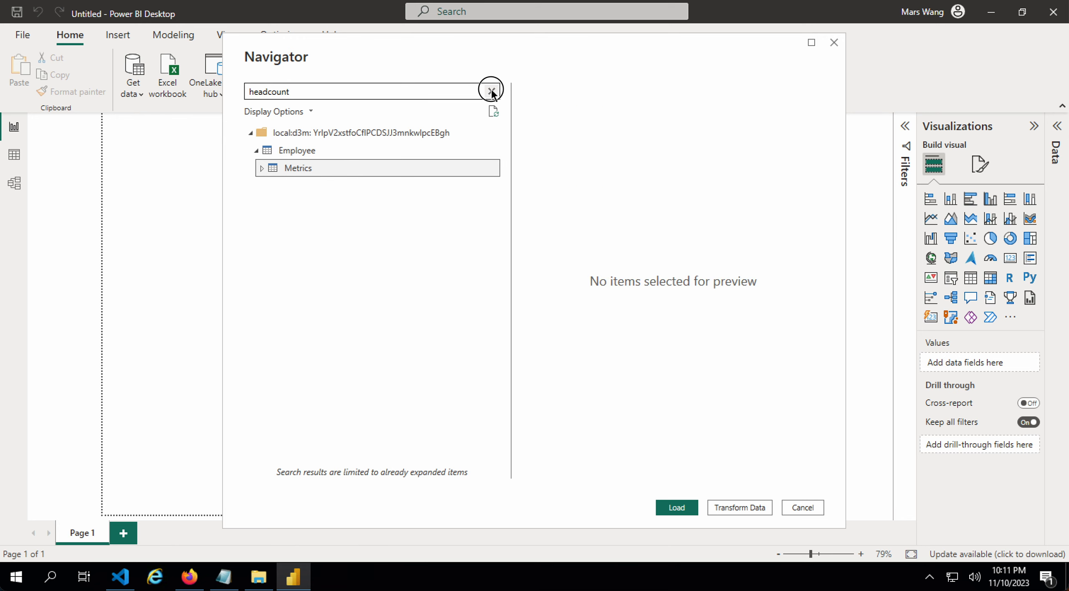
{"action": "left_click", "coordinate": [492, 91]}
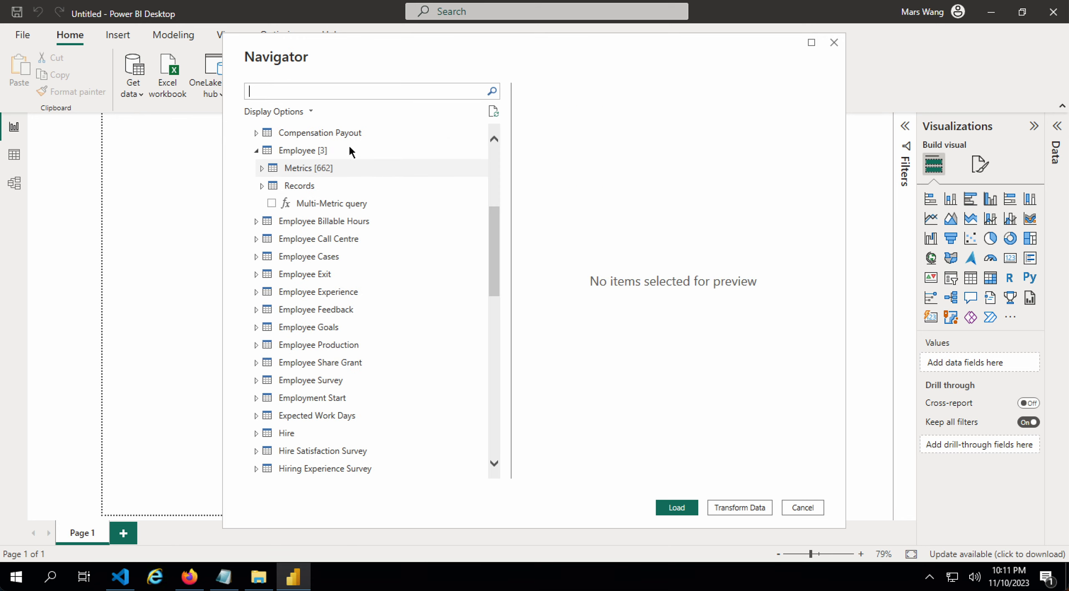
{"action": "left_click", "coordinate": [330, 204]}
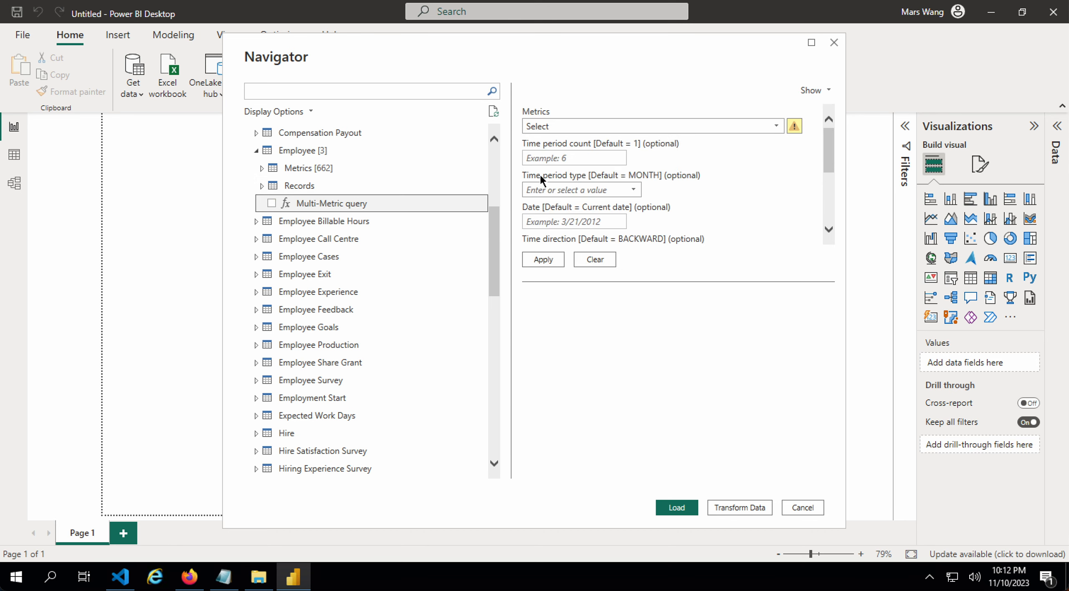
- Choose Headcount and Actual Total Cost of Workforce as the Multi-Metric query's metrics
{"action": "left_click", "coordinate": [569, 125]}
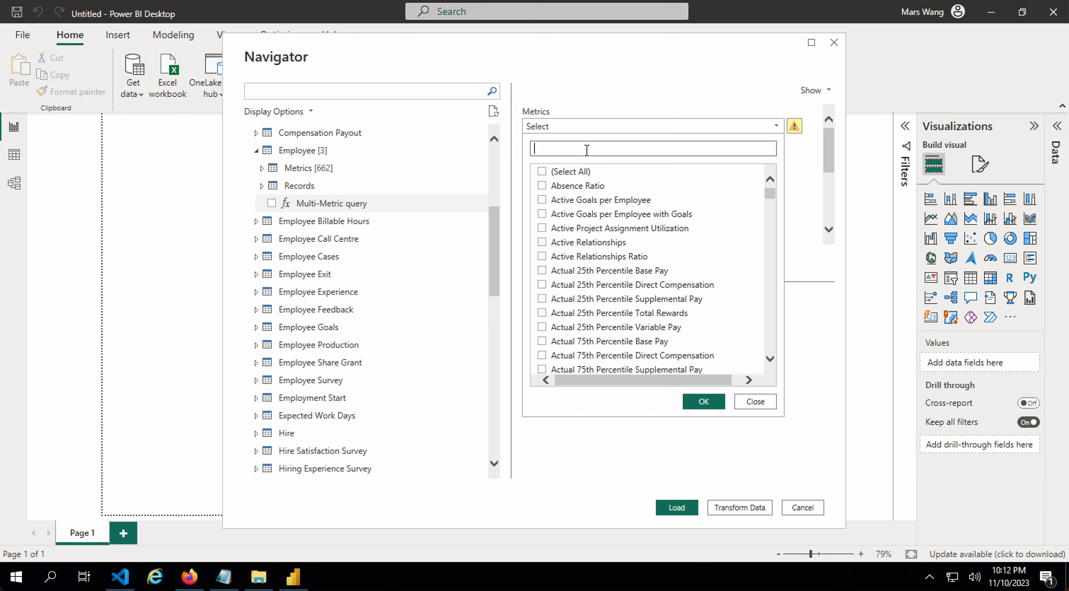
{"action": "type", "text": "headc"}
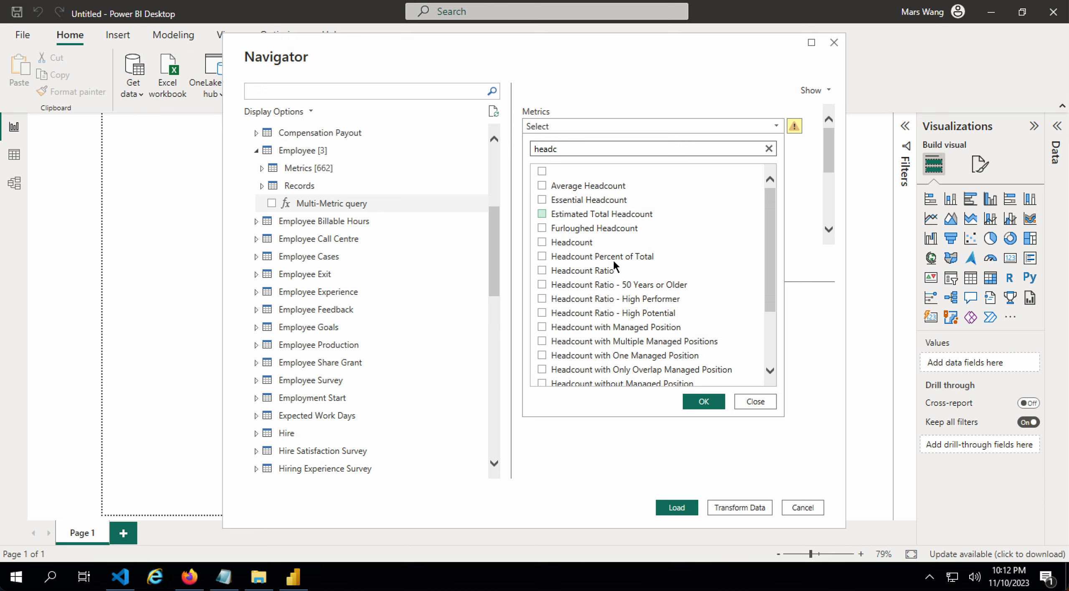
{"action": "left_click", "coordinate": [585, 243]}
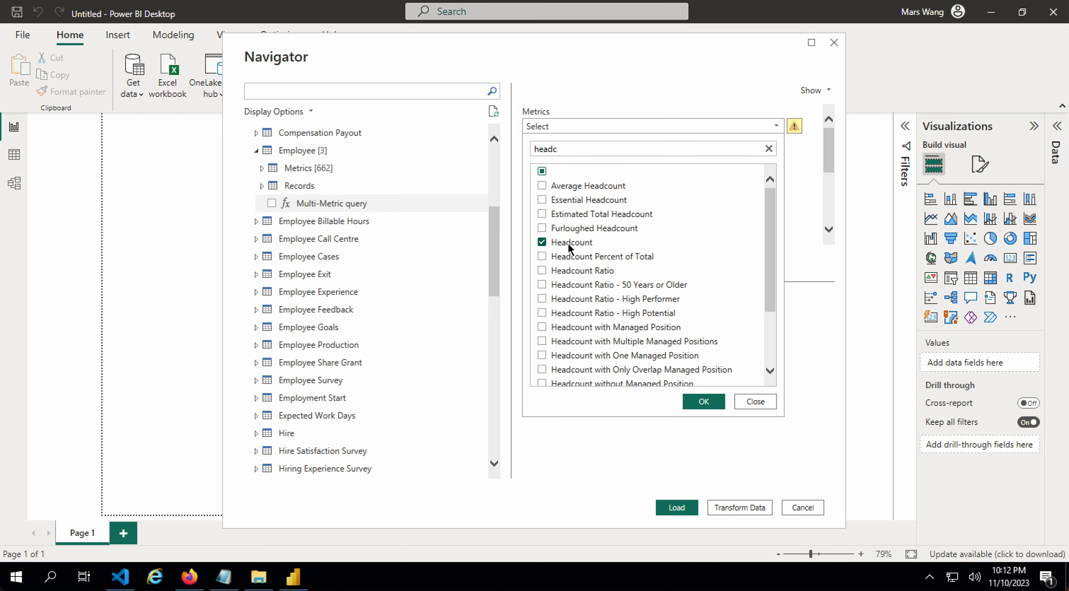
{"action": "left_click", "coordinate": [770, 151]}
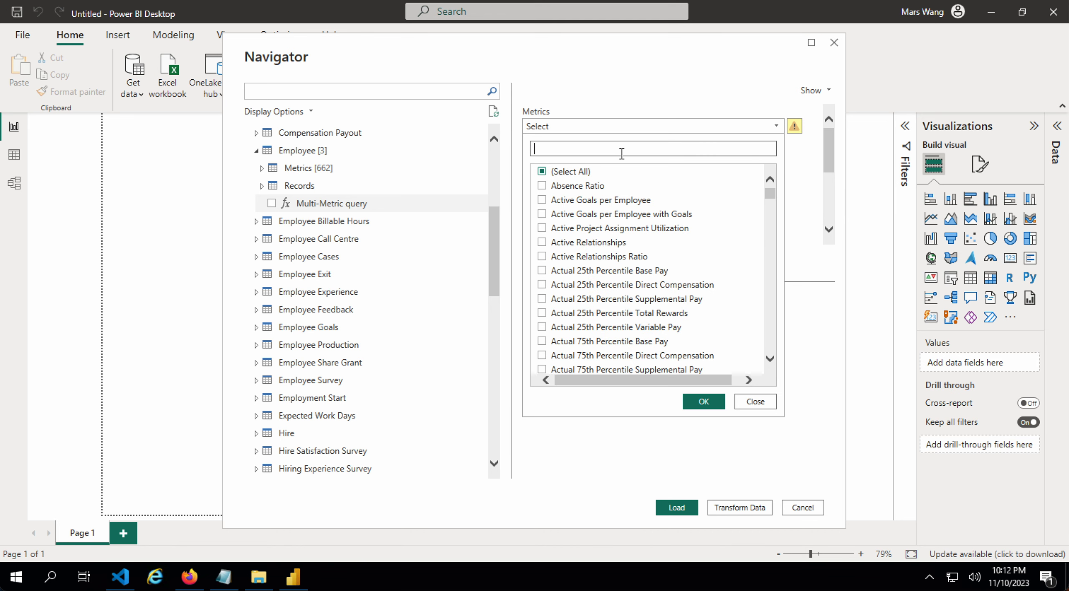
{"action": "scroll", "coordinate": [631, 253], "scroll_direction": "down", "scroll_amount": 1}
{"action": "type", "text": "actual"}
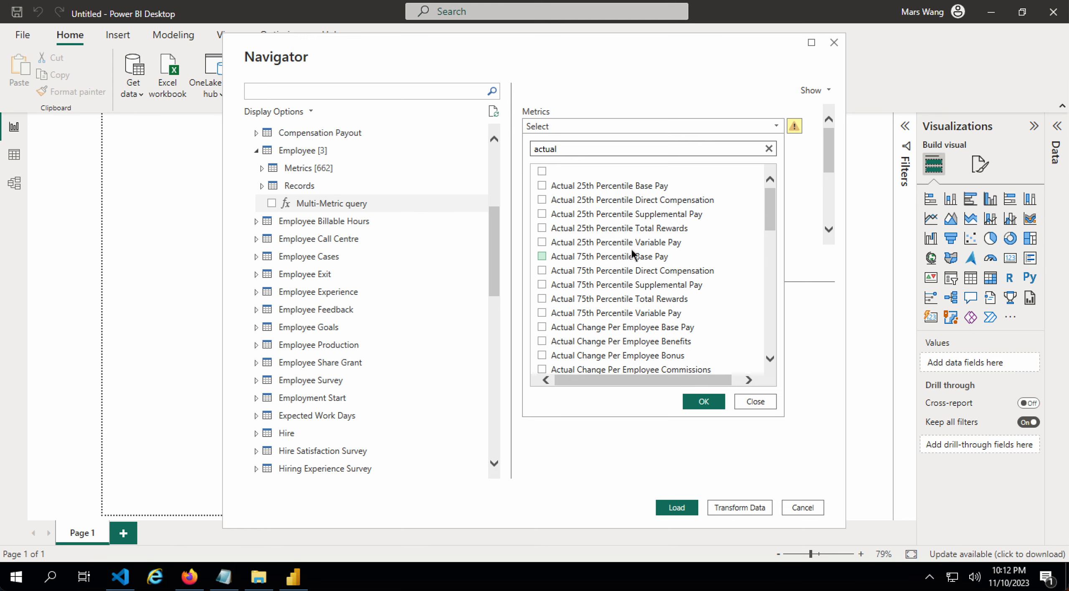
{"action": "type", "text": " total"}
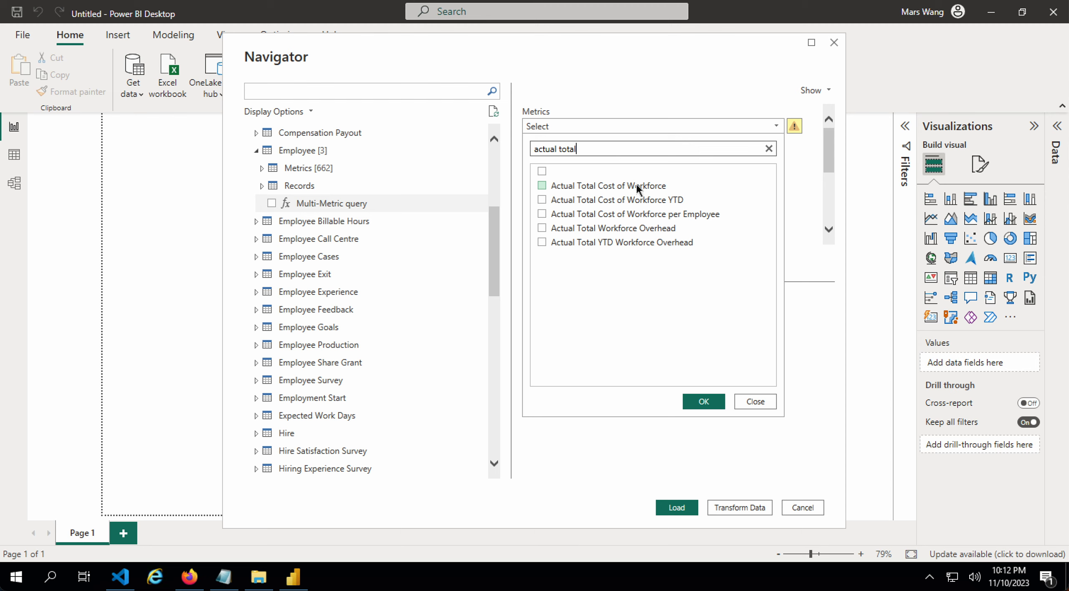
{"action": "left_click", "coordinate": [637, 186]}
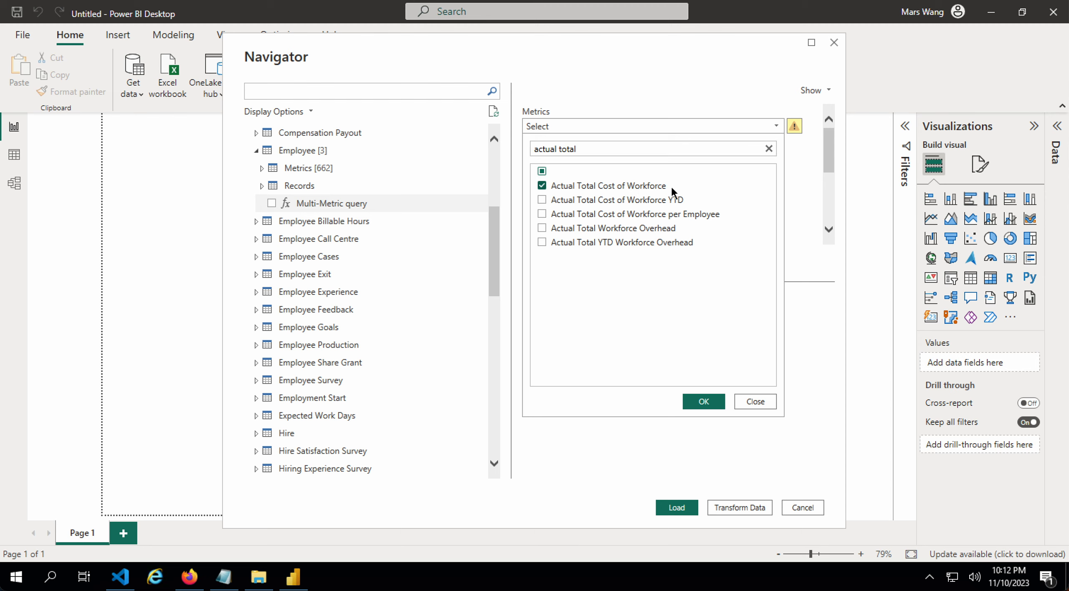
{"action": "left_click", "coordinate": [768, 149]}
{"action": "left_click", "coordinate": [704, 402]}
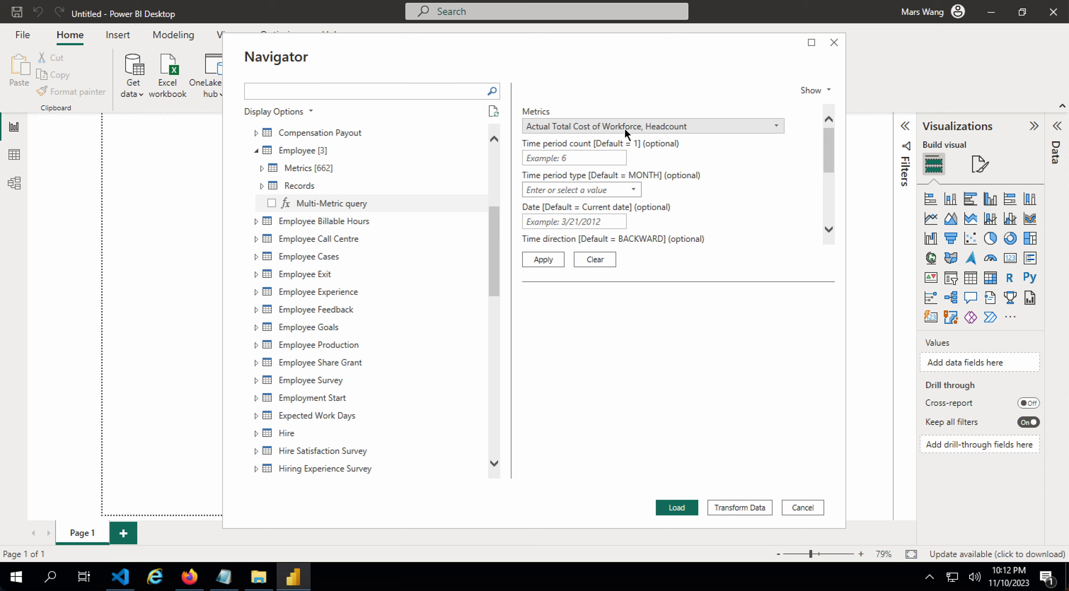
- Set the Multi-Metric Time period count to 5 with time period type YEAR
{"action": "scroll", "coordinate": [654, 169], "scroll_direction": "down", "scroll_amount": 3}
{"action": "scroll", "coordinate": [614, 165], "scroll_direction": "up", "scroll_amount": 3}
{"action": "scroll", "coordinate": [602, 197], "scroll_direction": "down", "scroll_amount": 3}
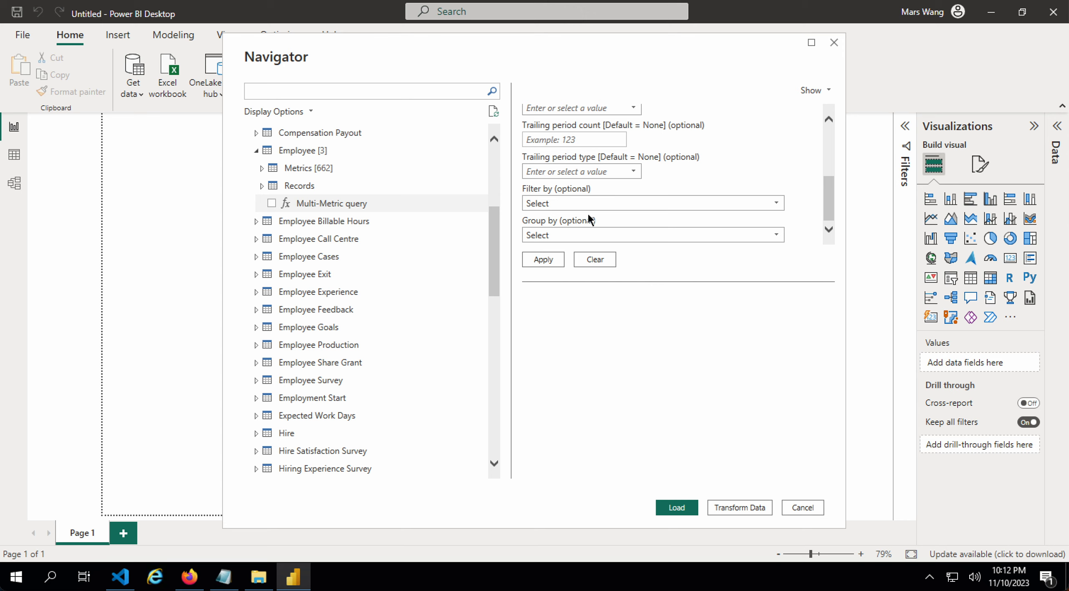
{"action": "scroll", "coordinate": [603, 197], "scroll_direction": "up", "scroll_amount": 3}
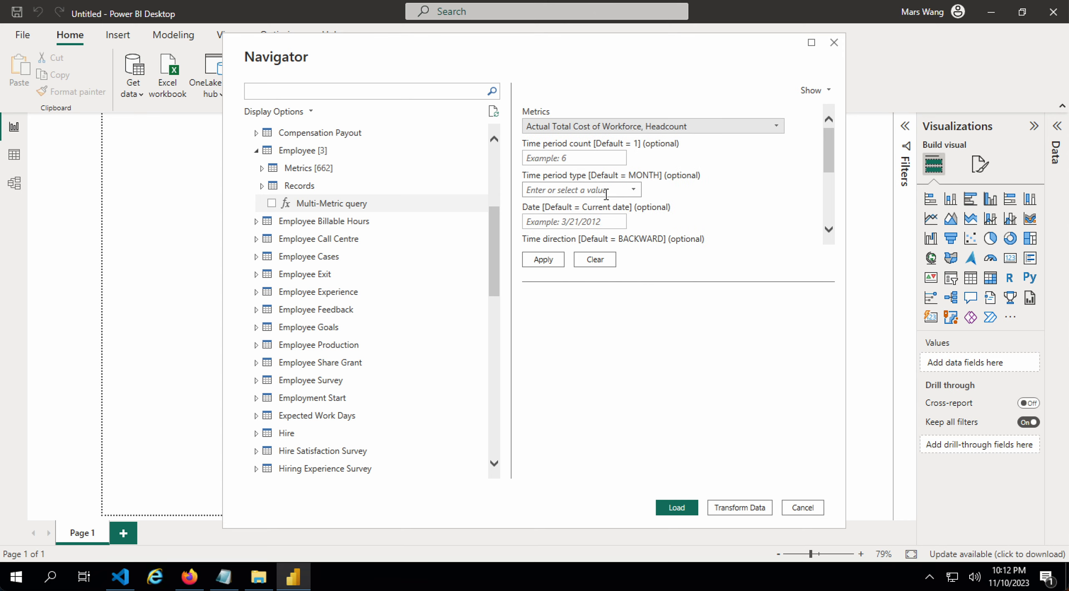
{"action": "left_click", "coordinate": [592, 158]}
{"action": "type", "text": "5"}
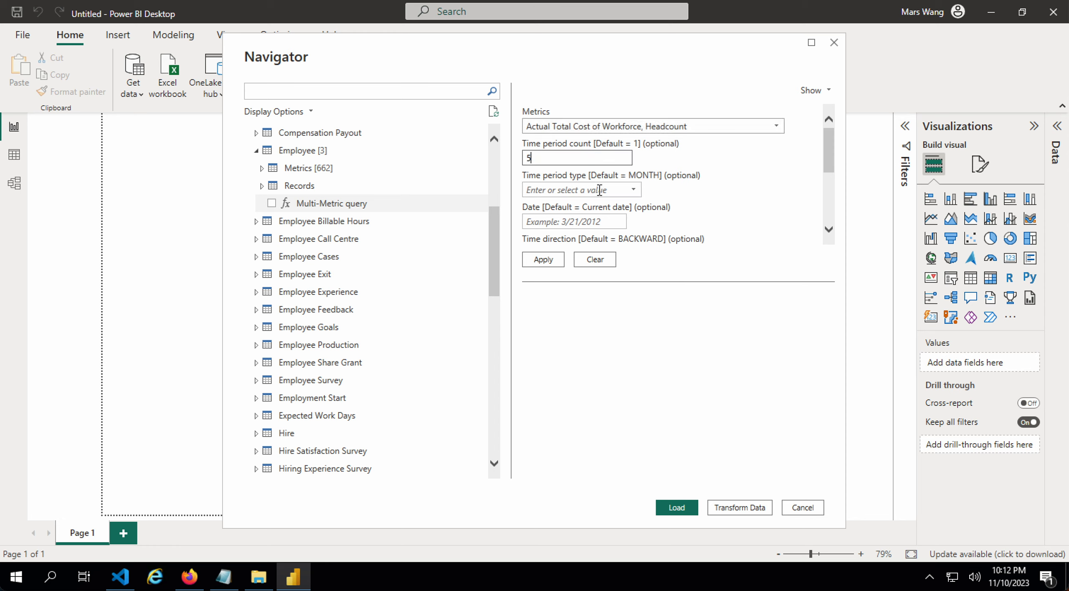
{"action": "left_click", "coordinate": [633, 189]}
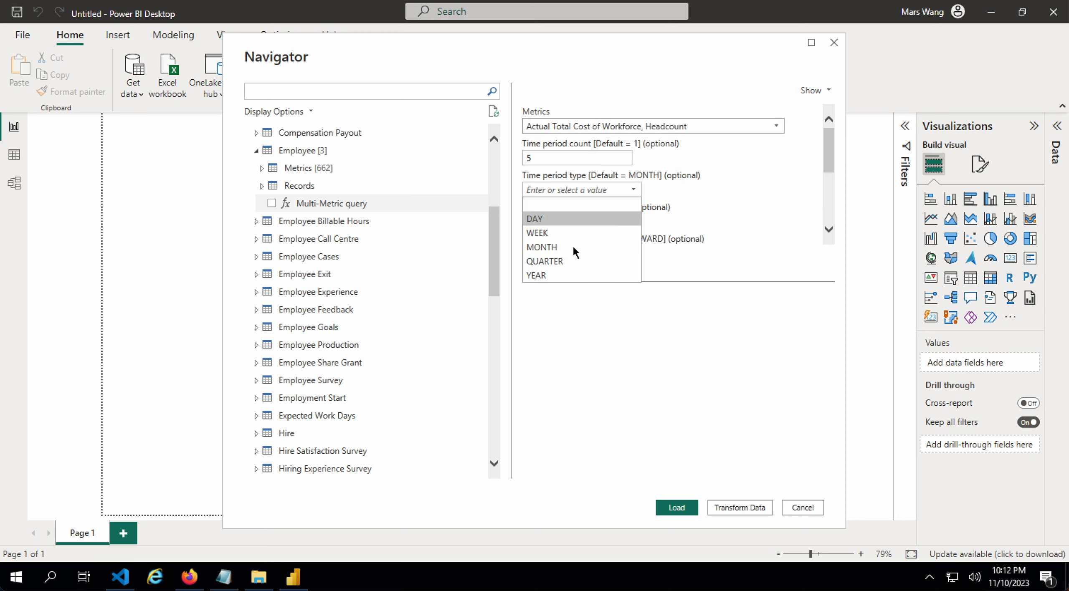
{"action": "left_click", "coordinate": [549, 274]}
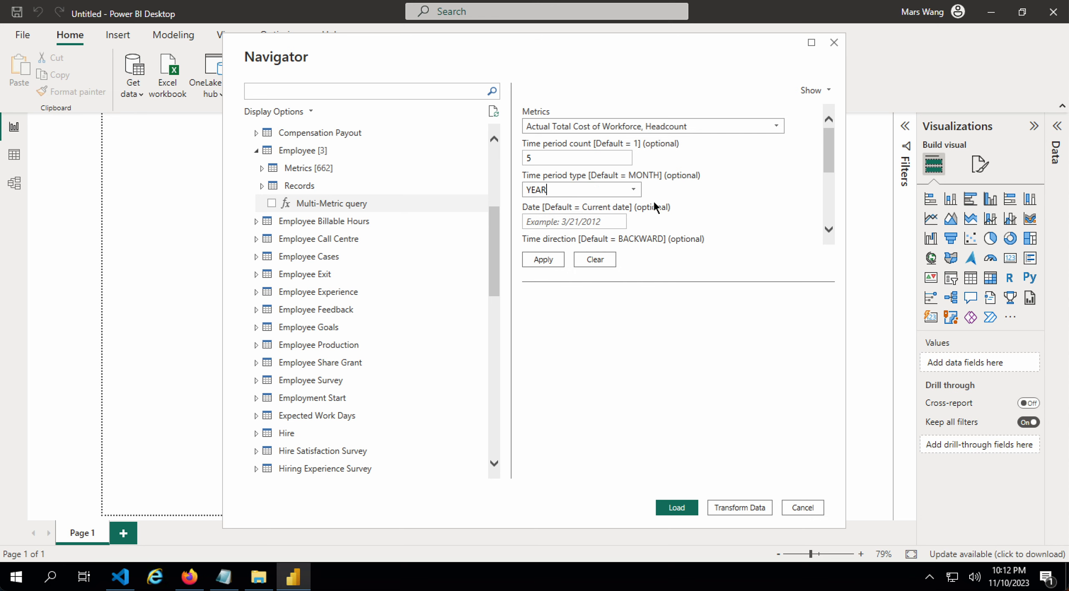
- Filter the Multi-Metric query to Woman [isFemale]
{"action": "scroll", "coordinate": [653, 201], "scroll_direction": "down", "scroll_amount": 3}
{"action": "left_click", "coordinate": [621, 202]}
{"action": "type", "text": "woman"}
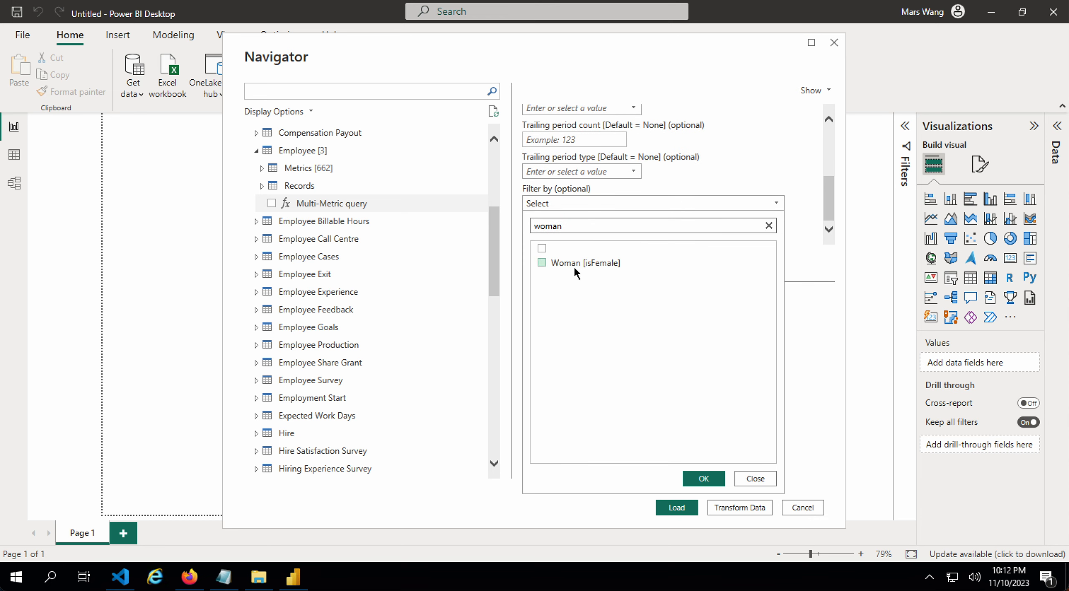
{"action": "left_click", "coordinate": [577, 263]}
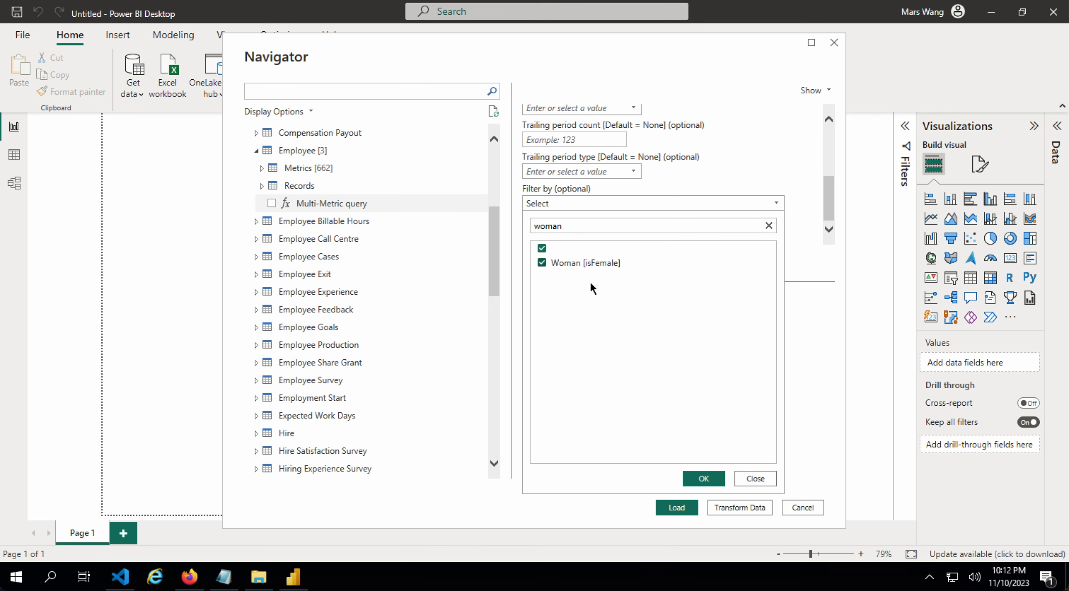
{"action": "left_click", "coordinate": [704, 478]}
- Group the Multi-Metric query by Gender and Location Hierarchy - Country
{"action": "left_click", "coordinate": [563, 237]}
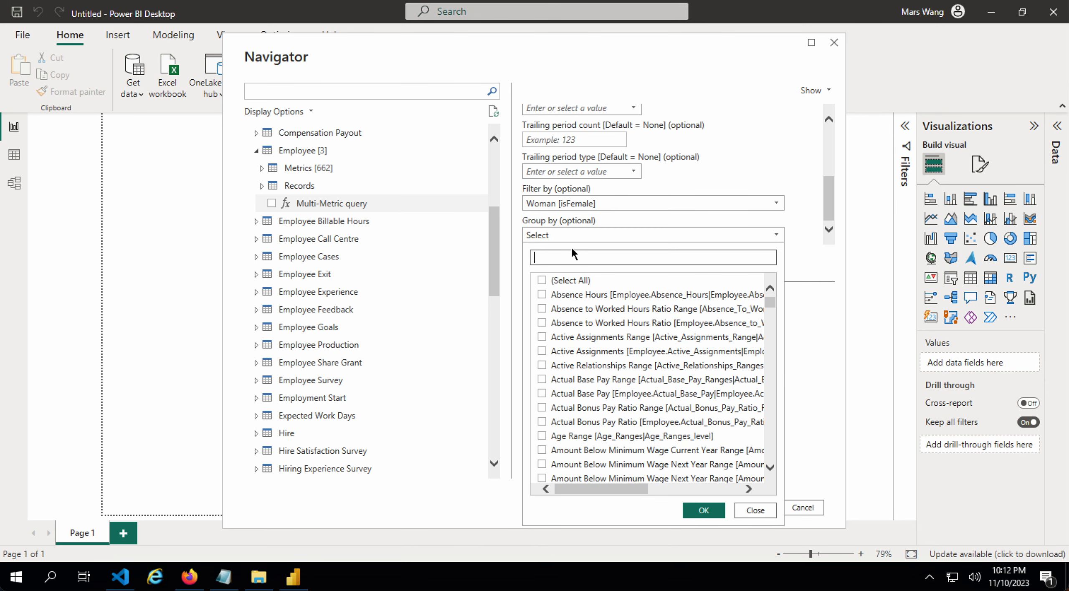
{"action": "type", "text": "gender"}
{"action": "left_click", "coordinate": [584, 319]}
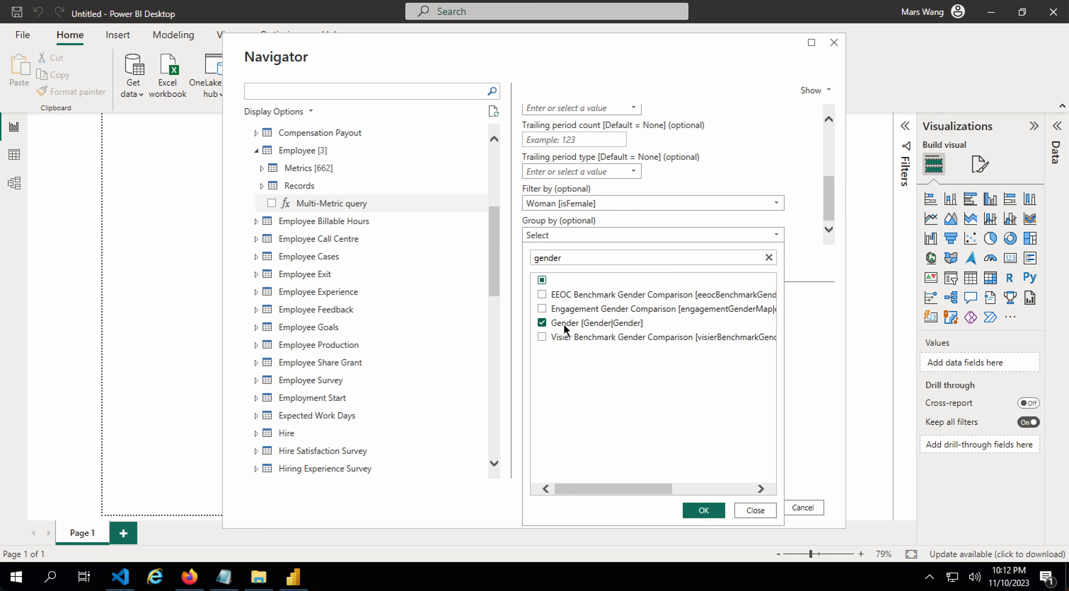
{"action": "left_click", "coordinate": [769, 257]}
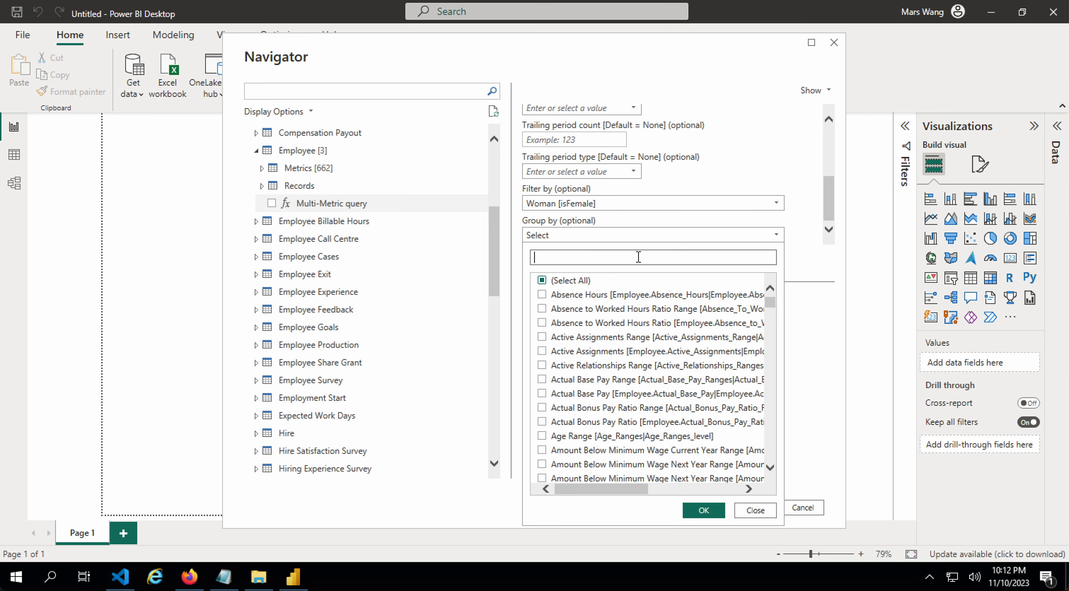
{"action": "type", "text": "location"}
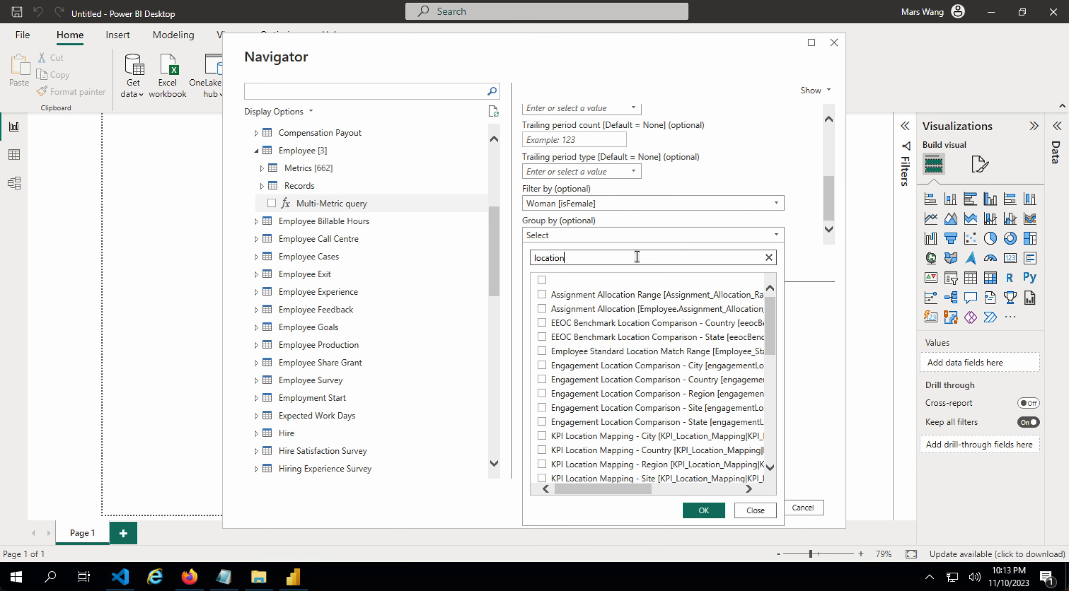
{"action": "scroll", "coordinate": [635, 402], "scroll_direction": "down", "scroll_amount": 2}
{"action": "left_click", "coordinate": [644, 458]}
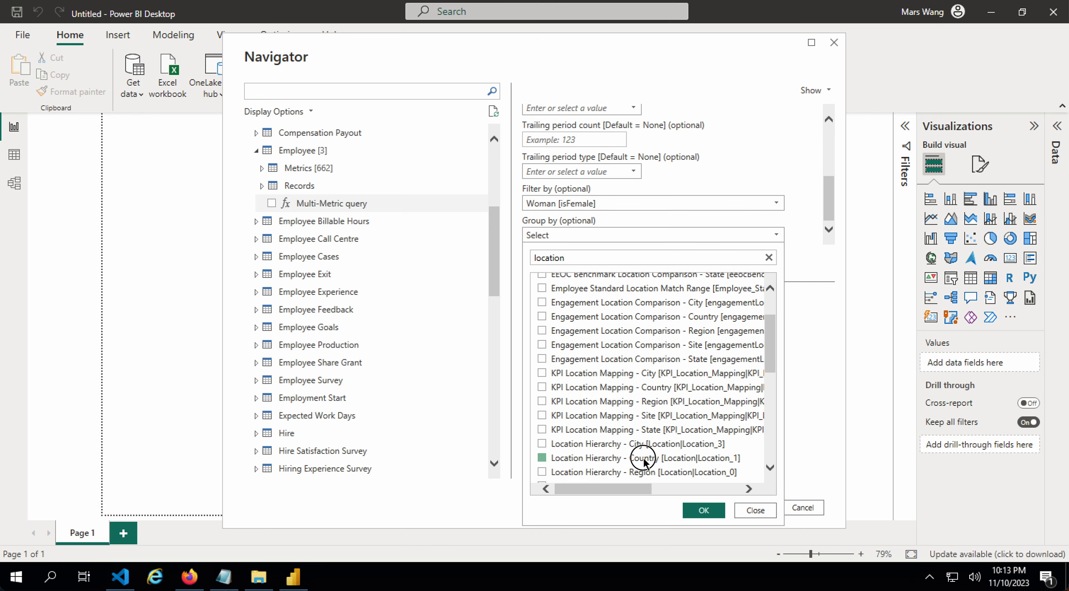
{"action": "left_click", "coordinate": [768, 258]}
{"action": "left_click", "coordinate": [704, 511]}
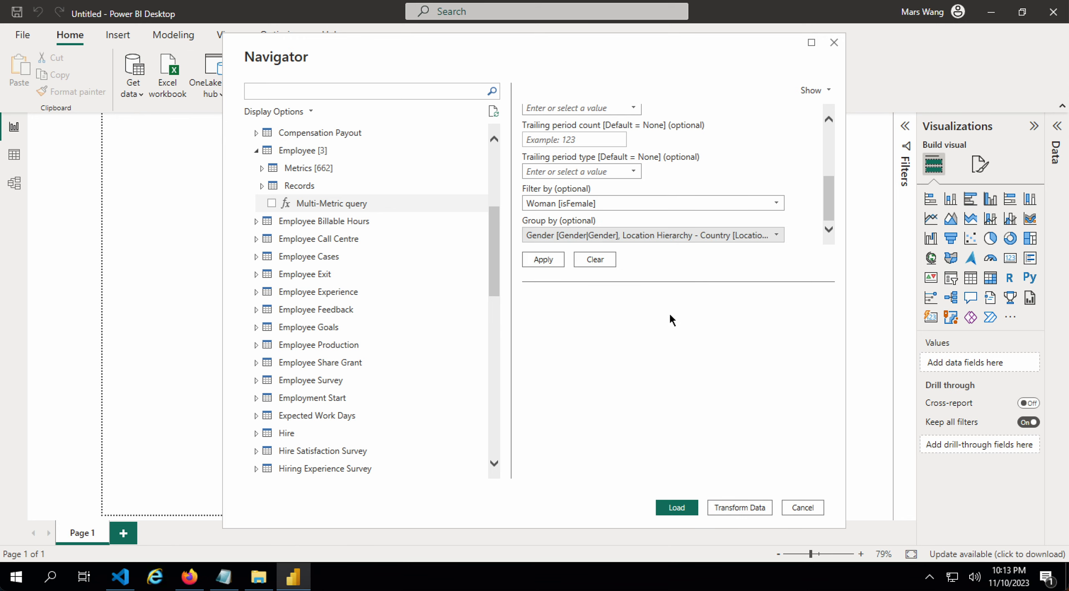
{"action": "scroll", "coordinate": [680, 179], "scroll_direction": "up", "scroll_amount": 3}
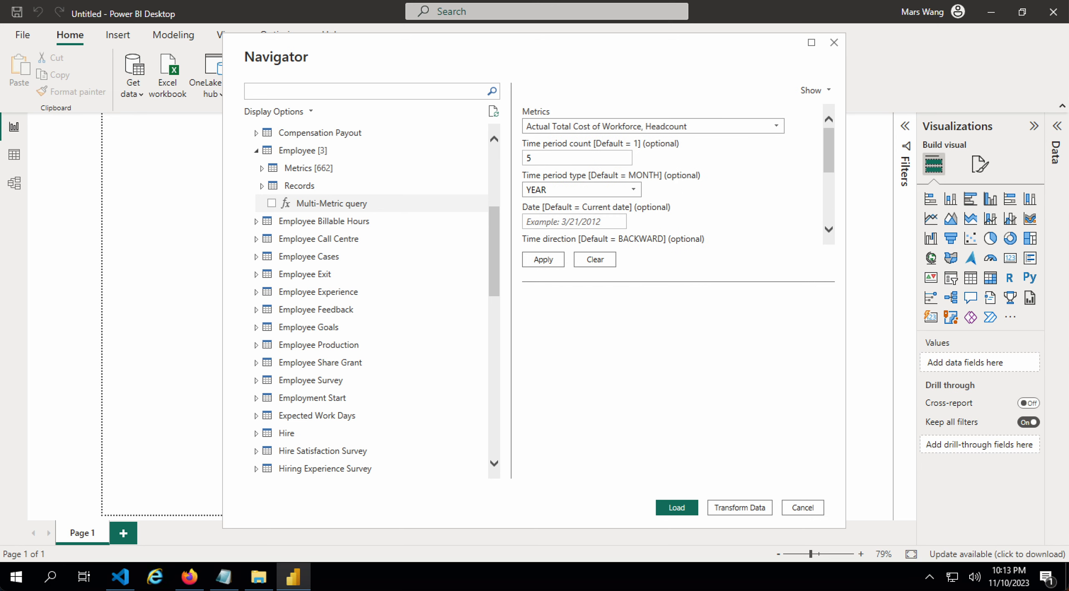
{"action": "scroll", "coordinate": [673, 188], "scroll_direction": "down", "scroll_amount": 3}
- Preview the Multi-Metric query's cost and headcount rows by date and mark it for loading
{"action": "left_click", "coordinate": [544, 260]}
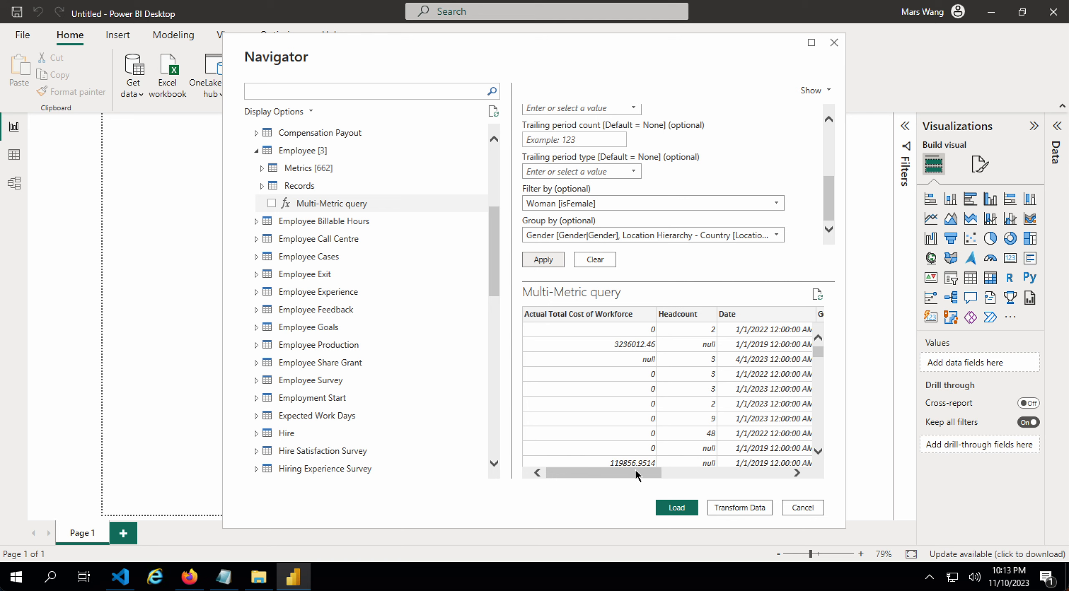
{"action": "mouse_move", "coordinate": [636, 472]}
{"action": "left_mouse_down"}
{"action": "mouse_move", "coordinate": [764, 474]}
{"action": "mouse_move", "coordinate": [617, 472]}
{"action": "left_mouse_up"}
{"action": "scroll", "coordinate": [710, 429], "scroll_direction": "down", "scroll_amount": 3}
{"action": "scroll", "coordinate": [700, 421], "scroll_direction": "up", "scroll_amount": 3}
{"action": "left_click", "coordinate": [272, 203]}
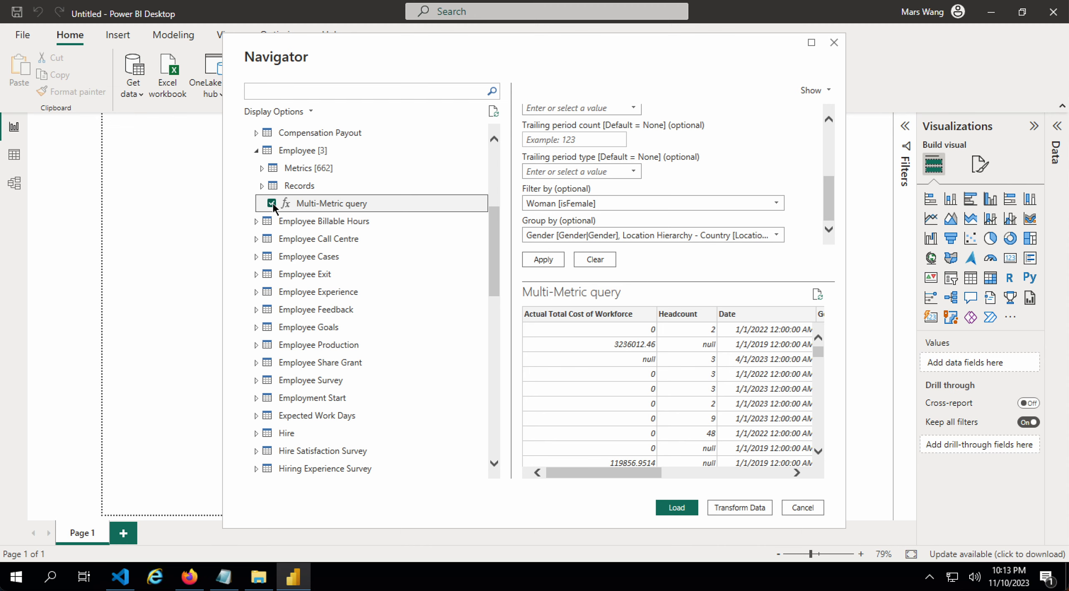
- Select the Employee Records list query and choose Age and Employee ID as properties
{"action": "left_click", "coordinate": [263, 185]}
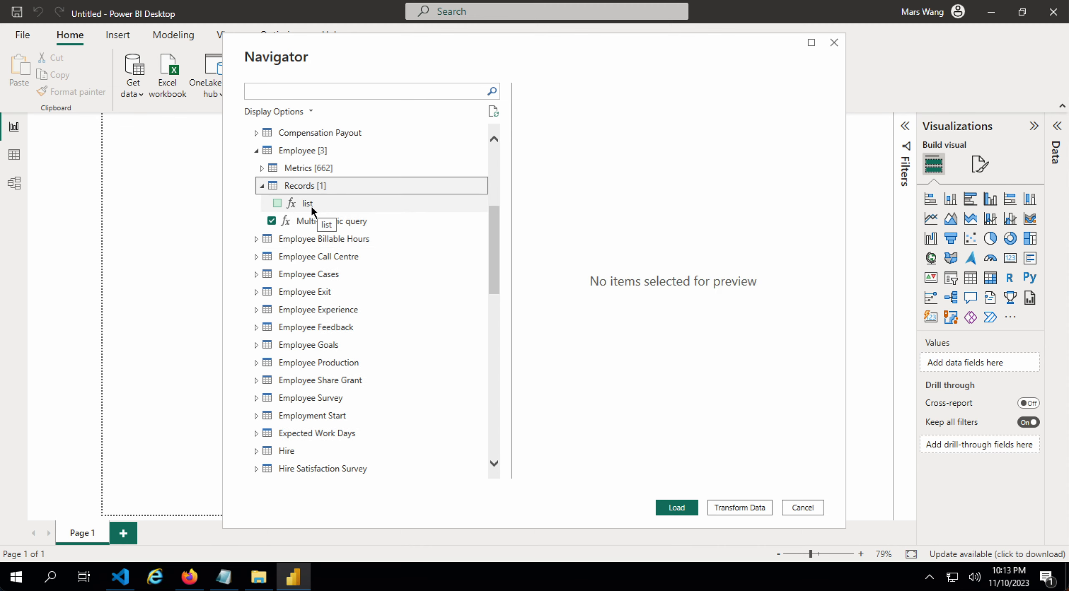
{"action": "left_click", "coordinate": [313, 202]}
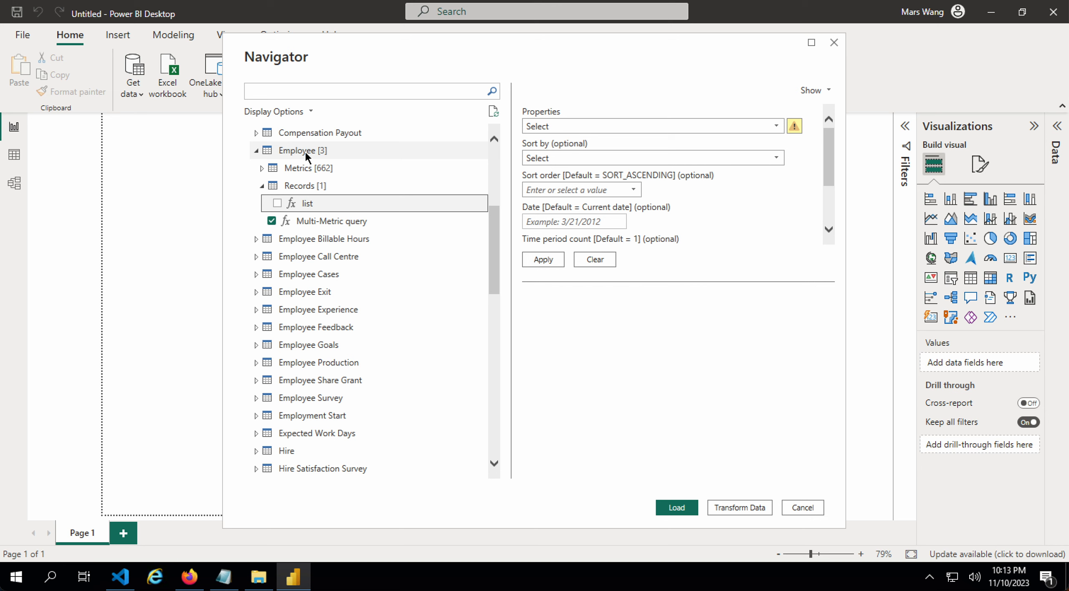
{"action": "left_click", "coordinate": [548, 126]}
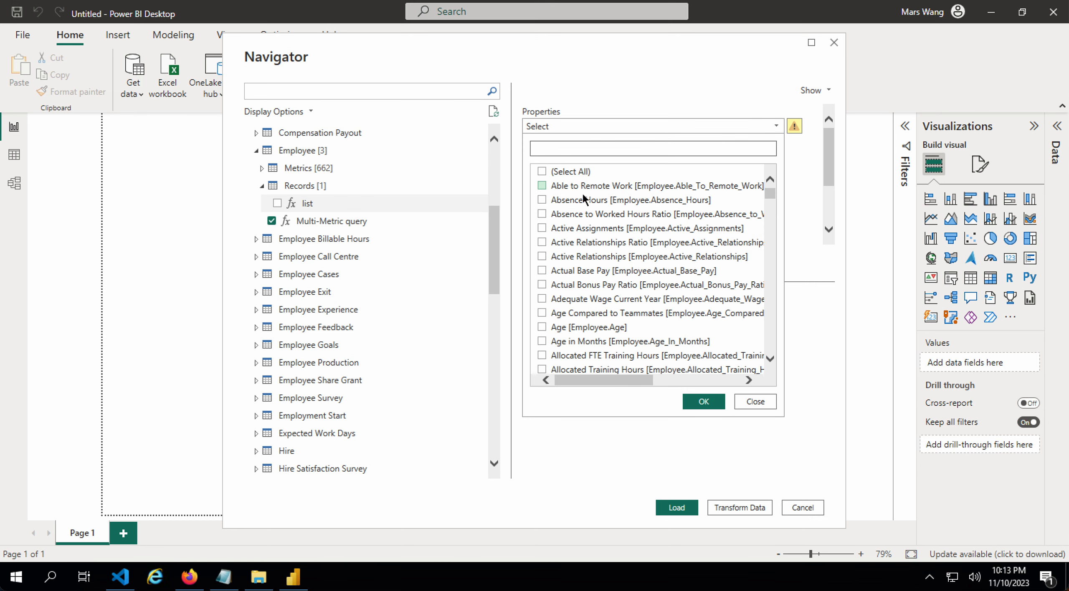
{"action": "left_click", "coordinate": [589, 328]}
{"action": "left_click", "coordinate": [605, 149]}
{"action": "type", "text": "id"}
{"action": "left_click", "coordinate": [584, 271]}
{"action": "left_click", "coordinate": [769, 150]}
{"action": "left_click", "coordinate": [661, 153]}
- Add Ethnicity (US) and Full Name to the chosen properties
{"action": "type", "text": "ethni"}
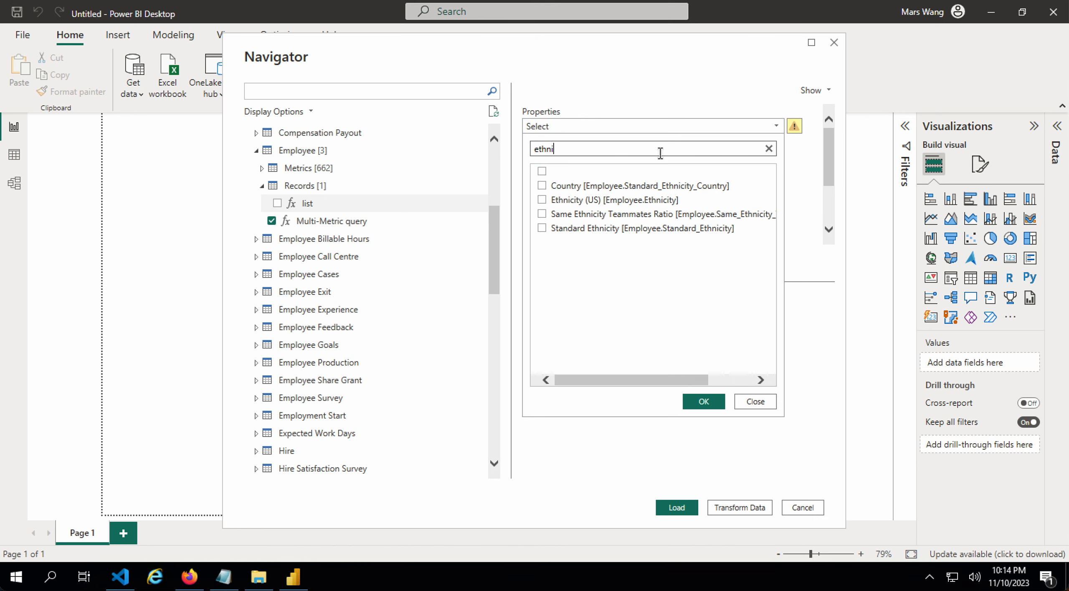
{"action": "left_click", "coordinate": [629, 199]}
{"action": "left_click", "coordinate": [769, 148]}
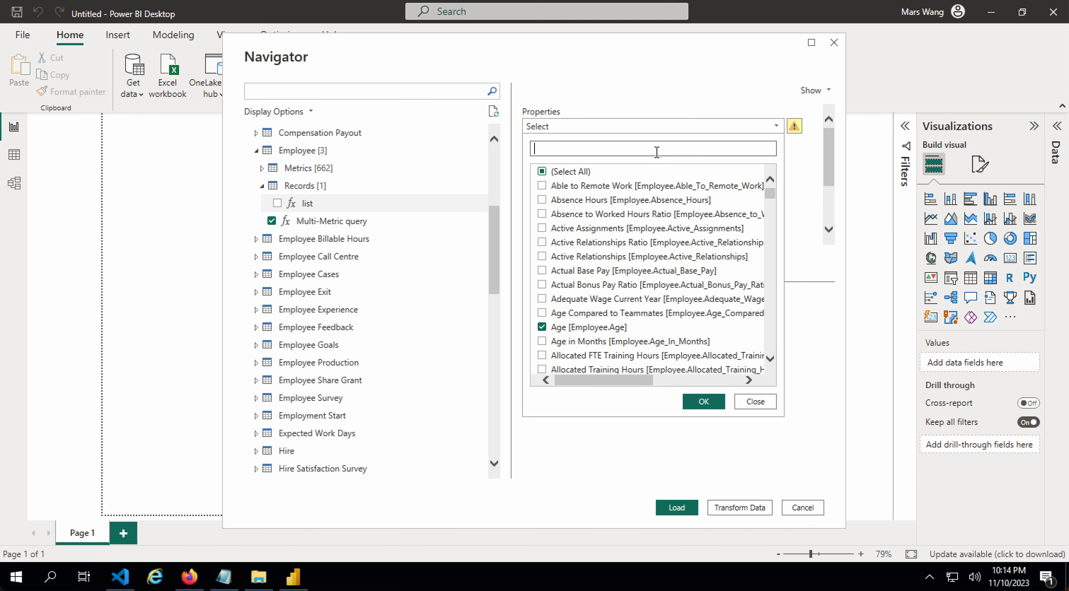
{"action": "type", "text": "full name"}
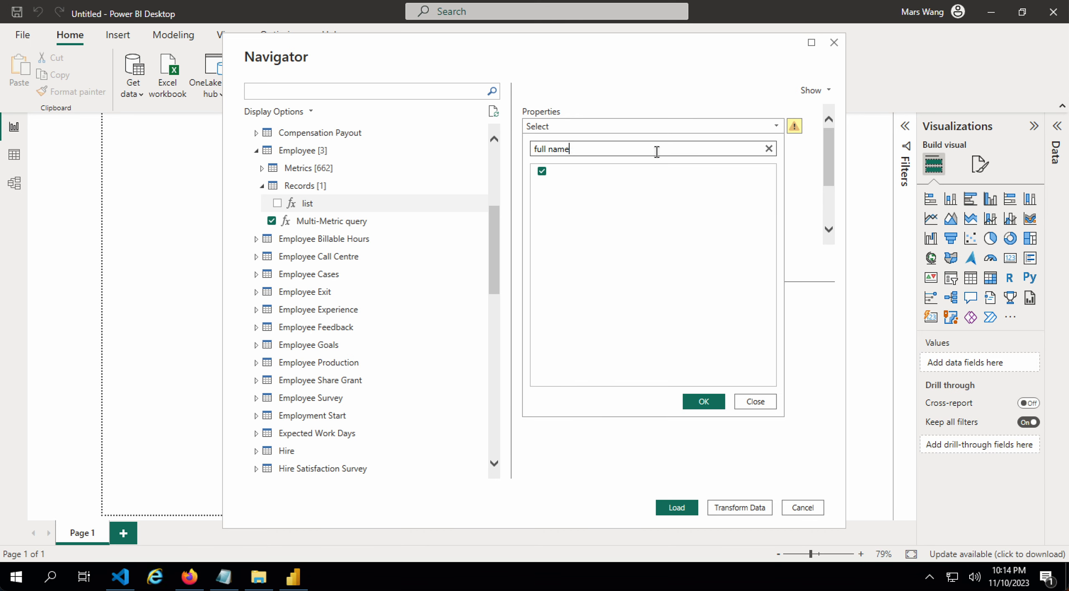
{"action": "left_click", "coordinate": [631, 186]}
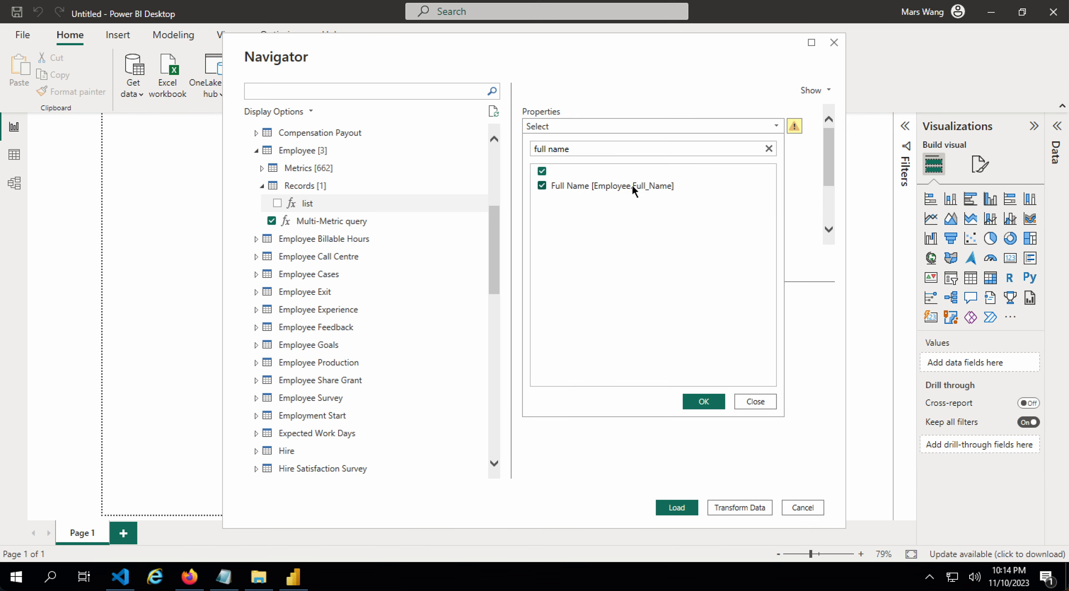
{"action": "left_click", "coordinate": [769, 149]}
- Add Gender and Organization to the properties and confirm the selection
{"action": "type", "text": "gender"}
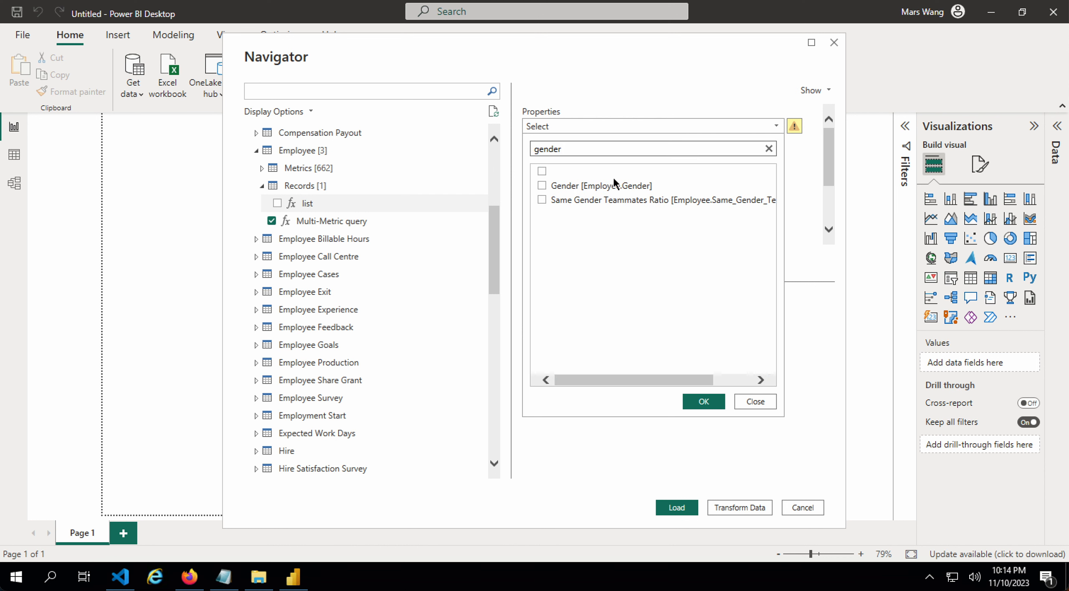
{"action": "left_click", "coordinate": [614, 186]}
{"action": "left_click", "coordinate": [769, 149]}
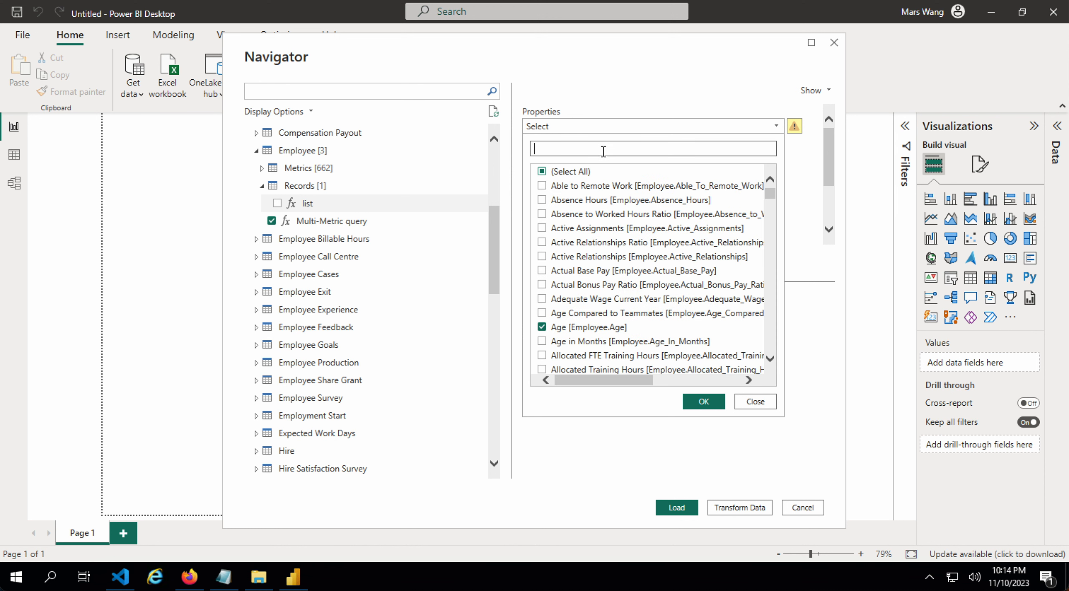
{"action": "type", "text": "organ"}
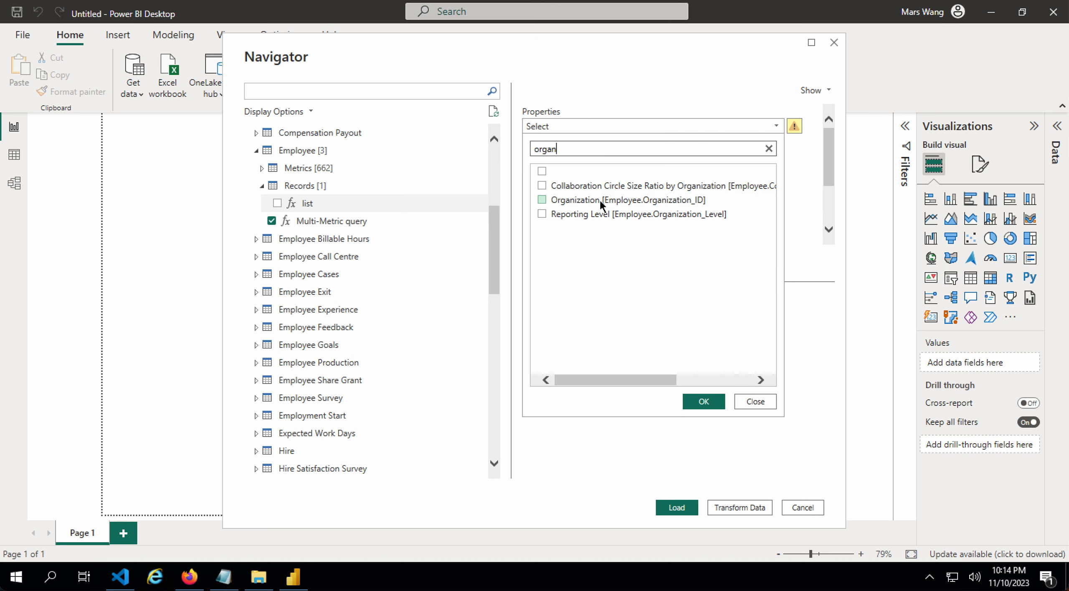
{"action": "left_click", "coordinate": [600, 198]}
{"action": "left_click", "coordinate": [769, 148]}
{"action": "left_click", "coordinate": [704, 402]}
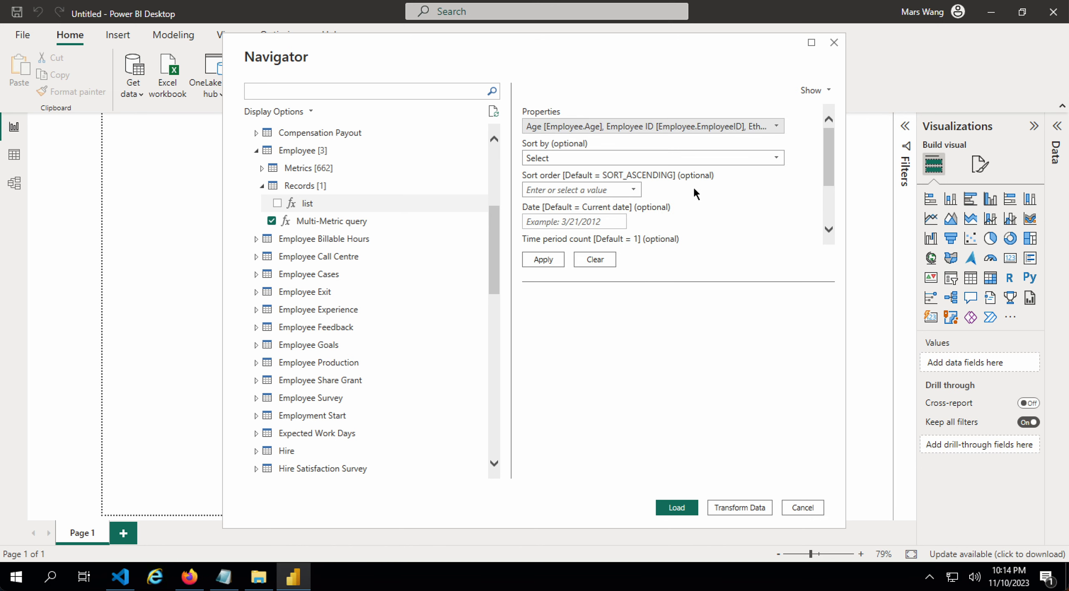
- Set the list function's Sort by field to Full Name
{"action": "left_click", "coordinate": [675, 159]}
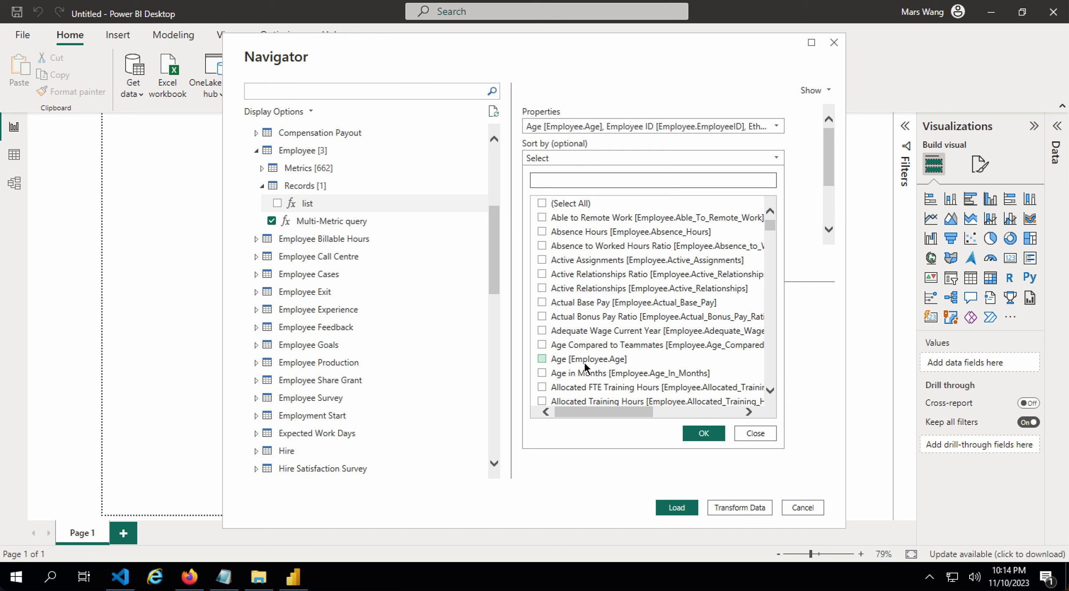
{"action": "type", "text": "full n"}
{"action": "left_click", "coordinate": [637, 216]}
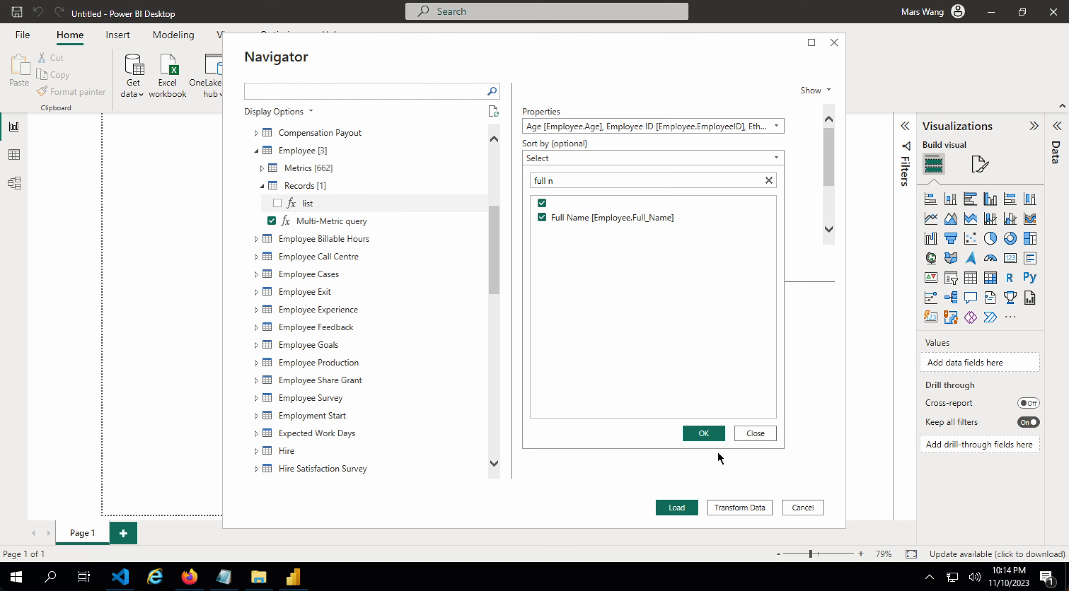
{"action": "left_click", "coordinate": [703, 434]}
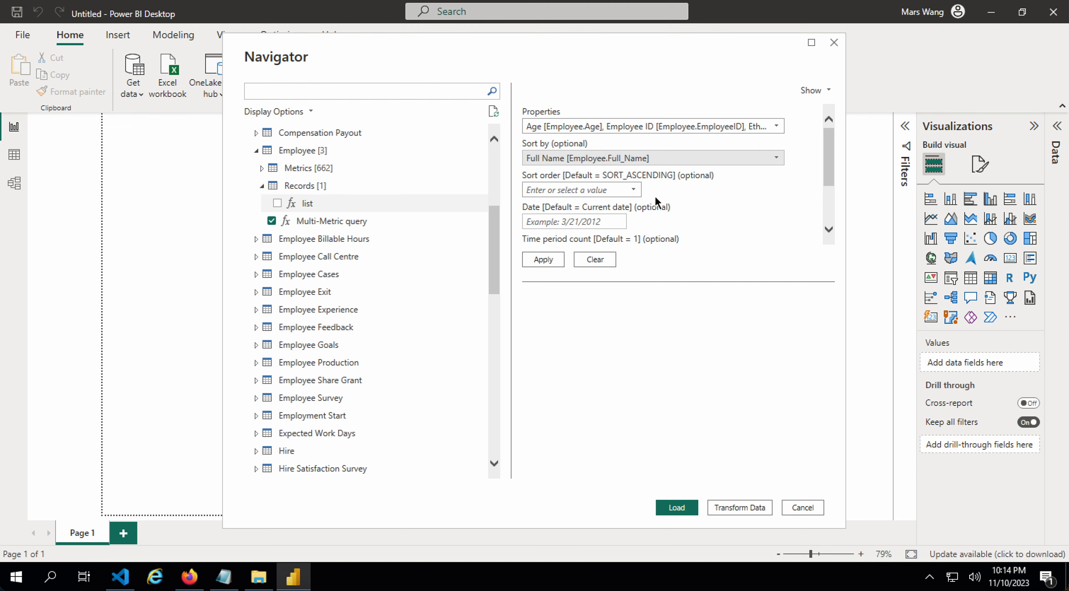
{"action": "scroll", "coordinate": [656, 198], "scroll_direction": "down", "scroll_amount": 2}
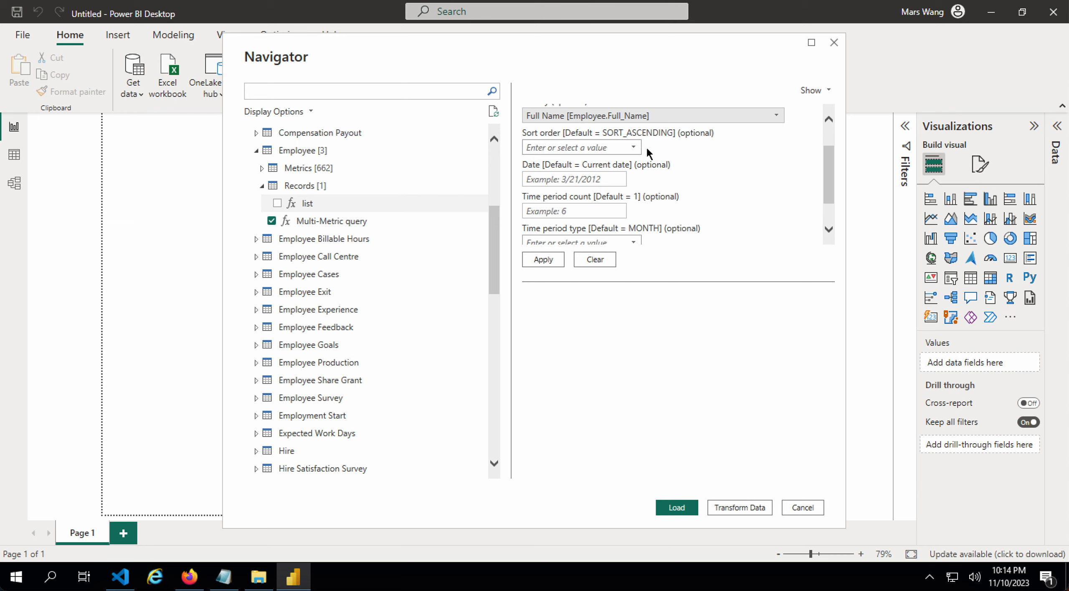
{"action": "scroll", "coordinate": [670, 184], "scroll_direction": "down", "scroll_amount": 1}
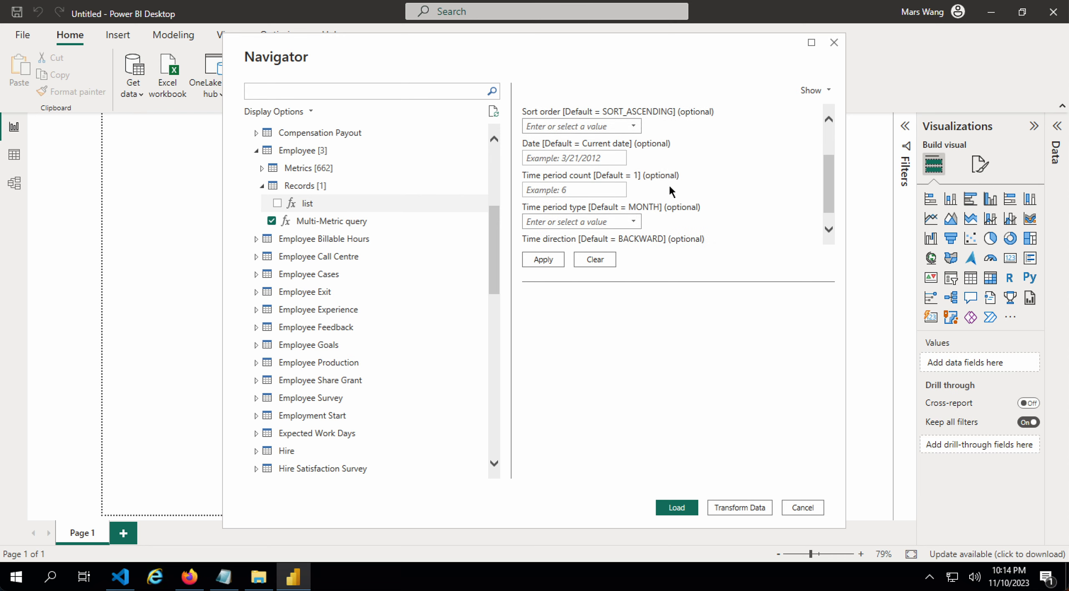
- Enter Jan 2023 as the Date, leave the time period count empty, and apply
{"action": "left_click", "coordinate": [595, 159]}
{"action": "type", "text": "Jan 2023"}
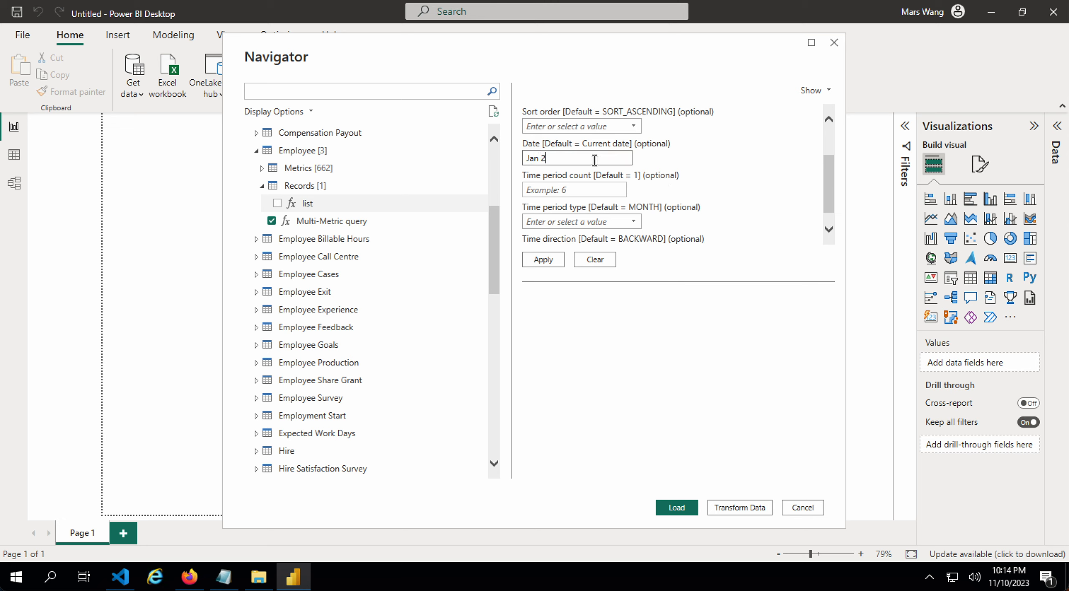
{"action": "left_click", "coordinate": [588, 188]}
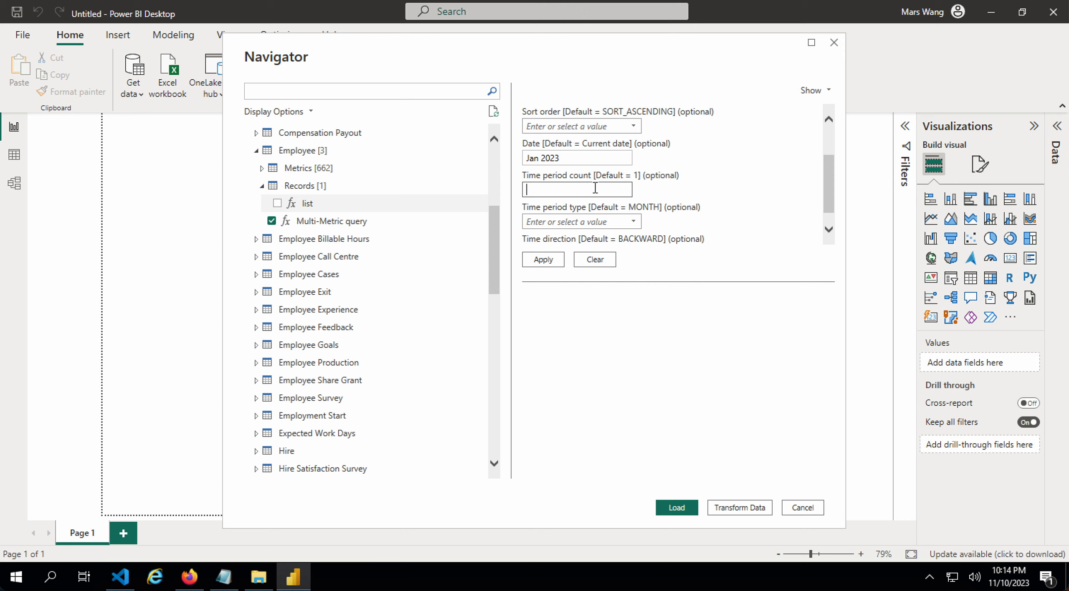
{"action": "scroll", "coordinate": [653, 174], "scroll_direction": "up", "scroll_amount": 3}
{"action": "scroll", "coordinate": [658, 177], "scroll_direction": "down", "scroll_amount": 1}
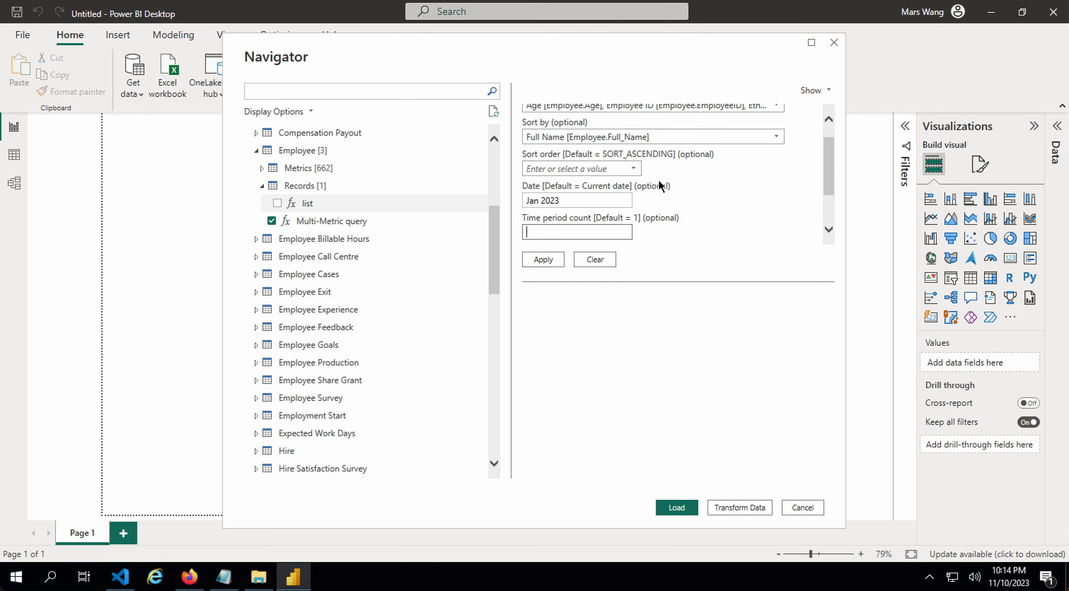
{"action": "scroll", "coordinate": [660, 187], "scroll_direction": "down", "scroll_amount": 3}
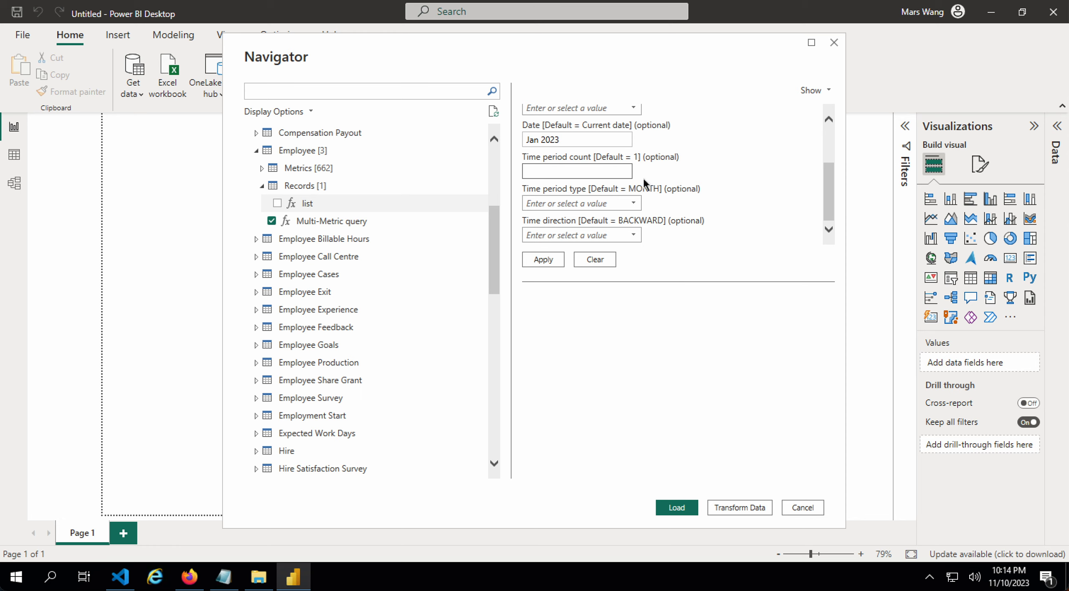
{"action": "left_click", "coordinate": [723, 168]}
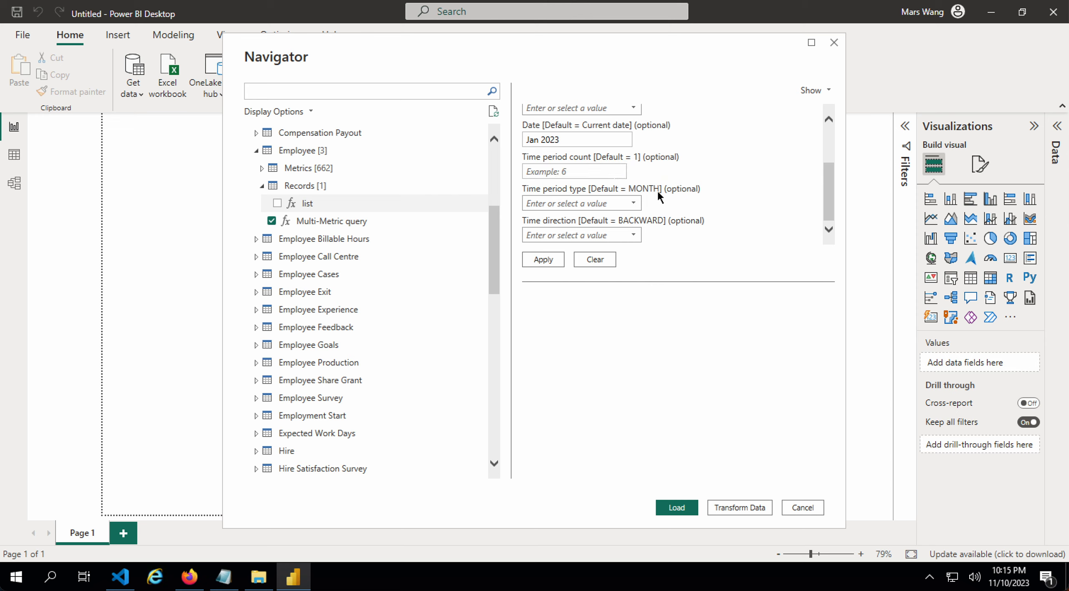
{"action": "scroll", "coordinate": [680, 200], "scroll_direction": "up", "scroll_amount": 3}
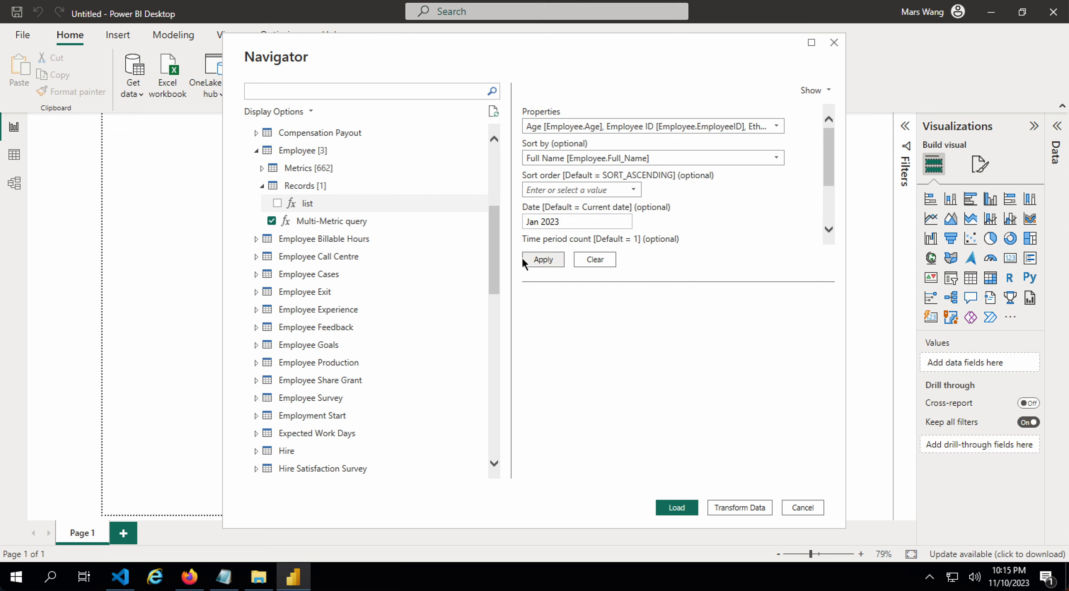
{"action": "left_click", "coordinate": [559, 260]}
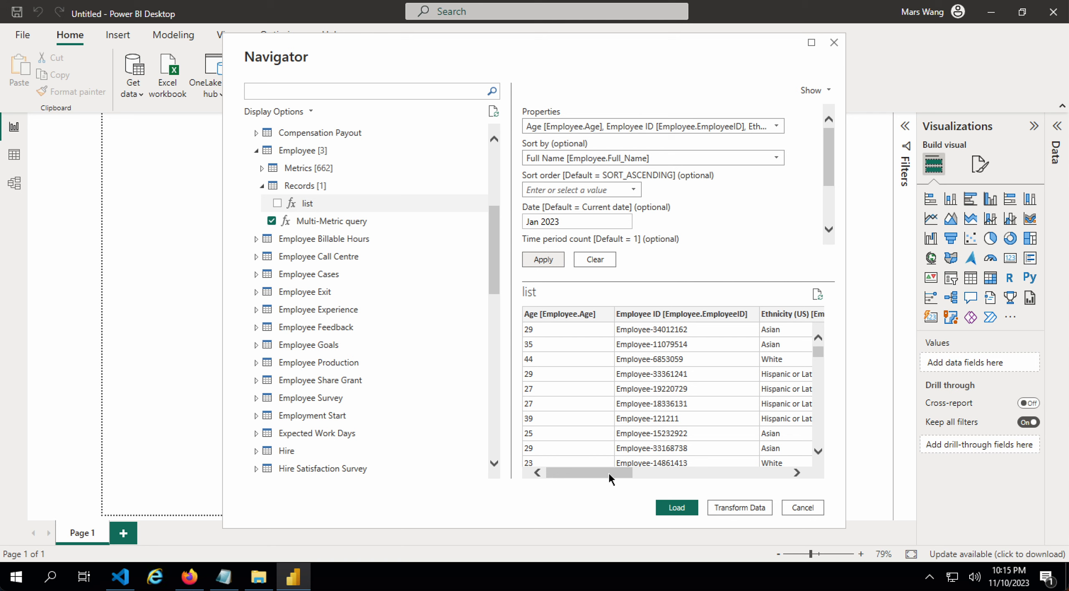
- Review the list preview's employee rows with age, ID and ethnicity, and tick list for loading
{"action": "left_click_drag", "start_coordinate": [608, 472], "coordinate": [704, 476]}
{"action": "scroll", "coordinate": [650, 371], "scroll_direction": "down", "scroll_amount": 6}
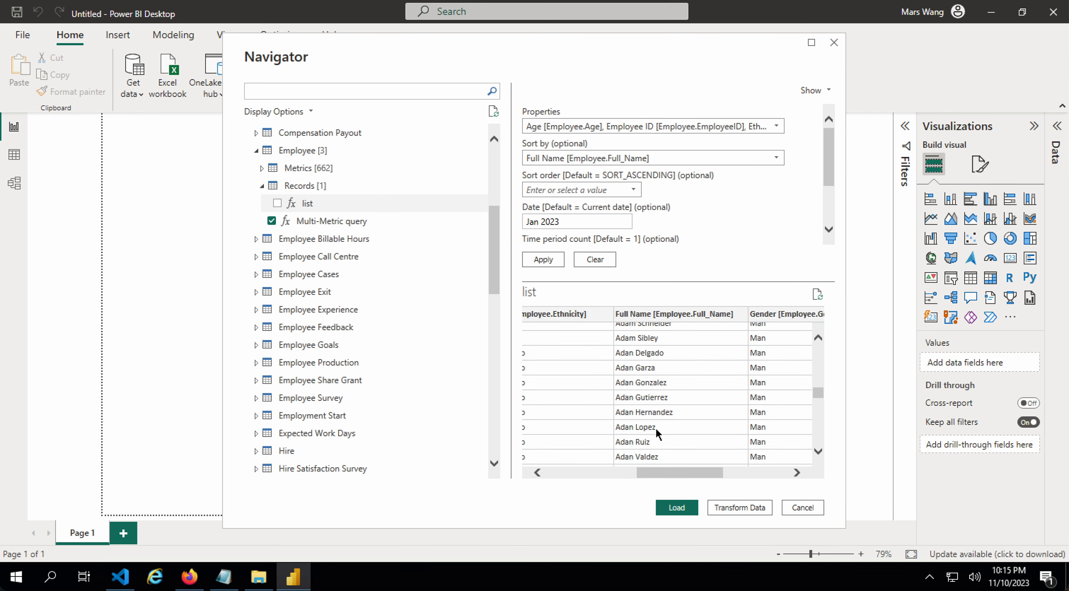
{"action": "scroll", "coordinate": [655, 427], "scroll_direction": "down", "scroll_amount": 4}
{"action": "left_click_drag", "start_coordinate": [670, 471], "coordinate": [577, 477]}
{"action": "left_click", "coordinate": [614, 477]}
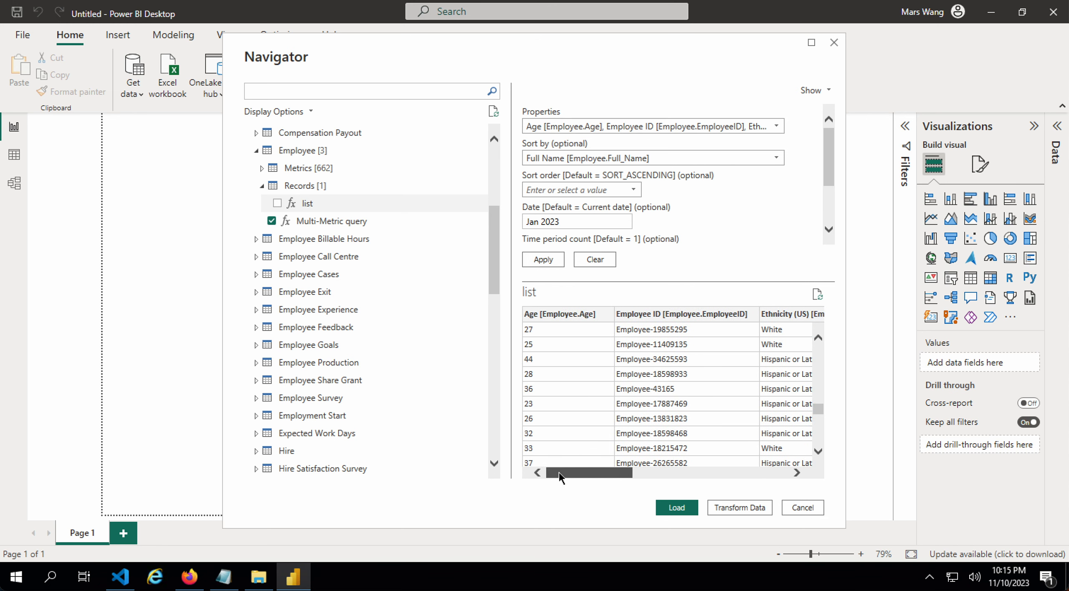
{"action": "scroll", "coordinate": [683, 211], "scroll_direction": "down", "scroll_amount": 2}
{"action": "left_click", "coordinate": [277, 204]}
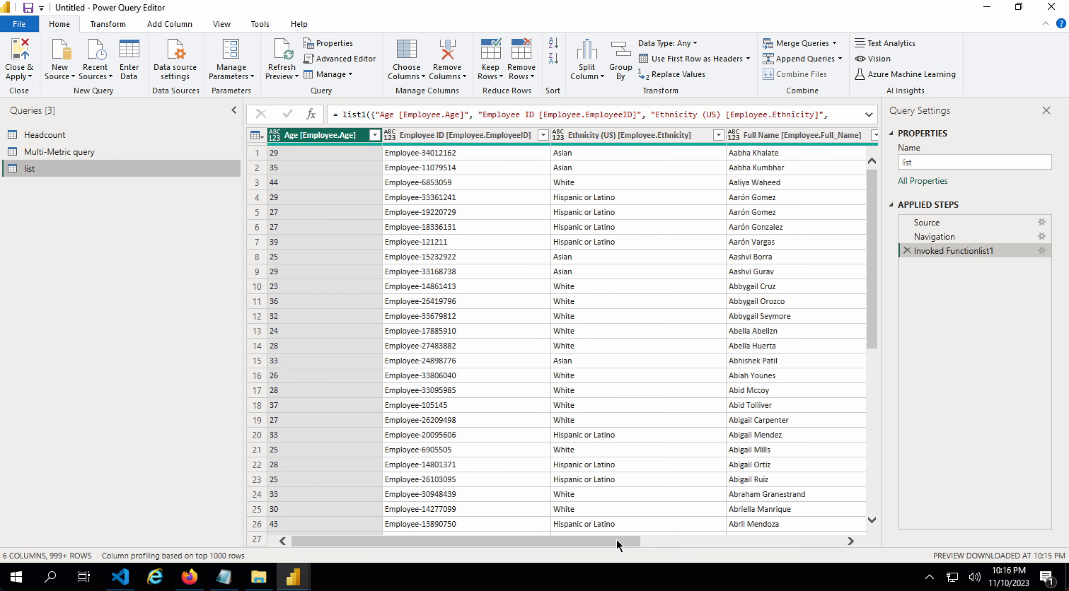
- Rename the list query's Full Name column to 'First and last name'
{"action": "left_click", "coordinate": [815, 137]}
{"action": "right_click", "coordinate": [760, 140]}
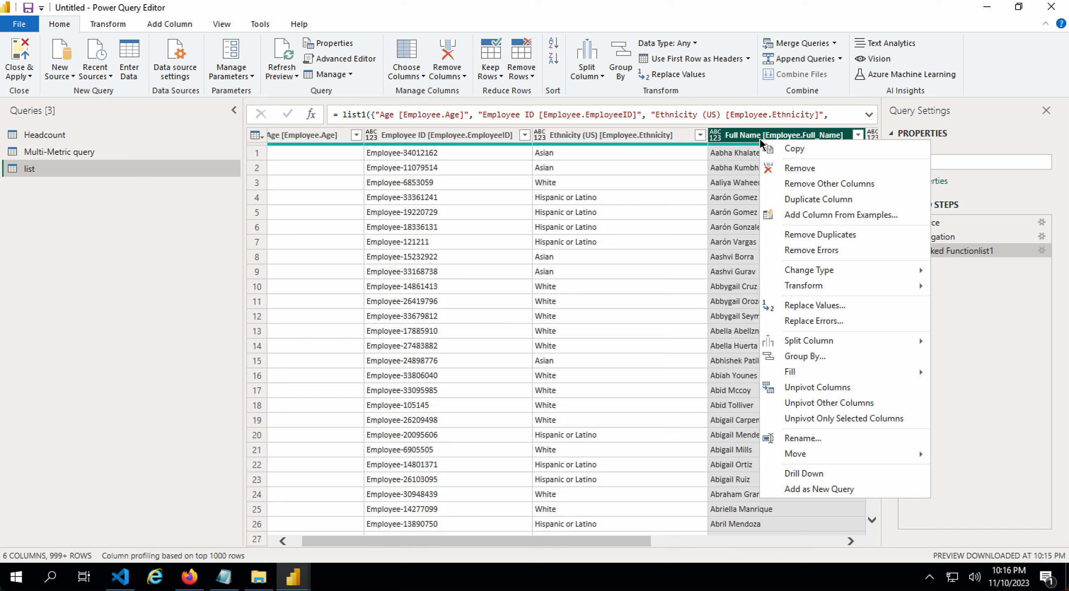
{"action": "left_click", "coordinate": [813, 437]}
{"action": "left_click", "coordinate": [763, 137]}
{"action": "left_click_drag", "start_coordinate": [762, 137], "coordinate": [849, 137]}
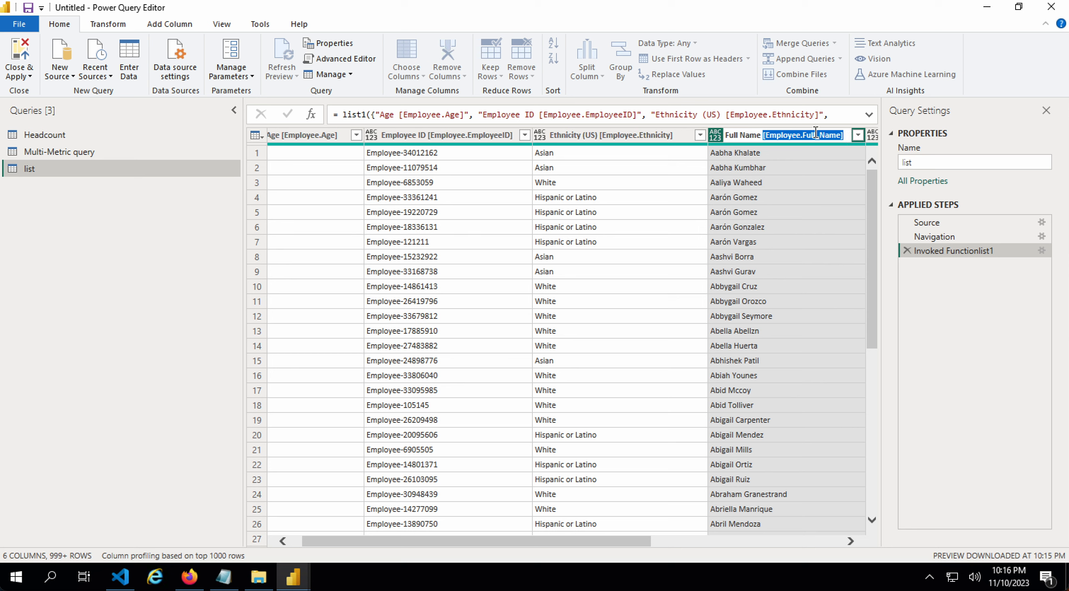
{"action": "key", "text": "BackSpace"}
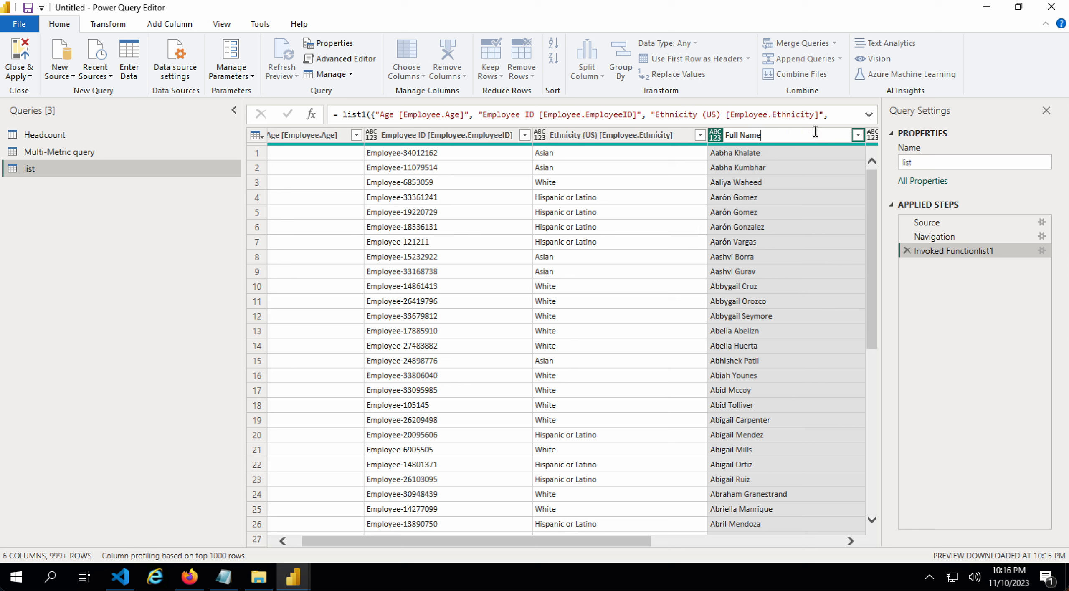
{"action": "key", "text": "ctrl+a"}
{"action": "type", "text": "First and last name"}
{"action": "key", "text": "Return"}
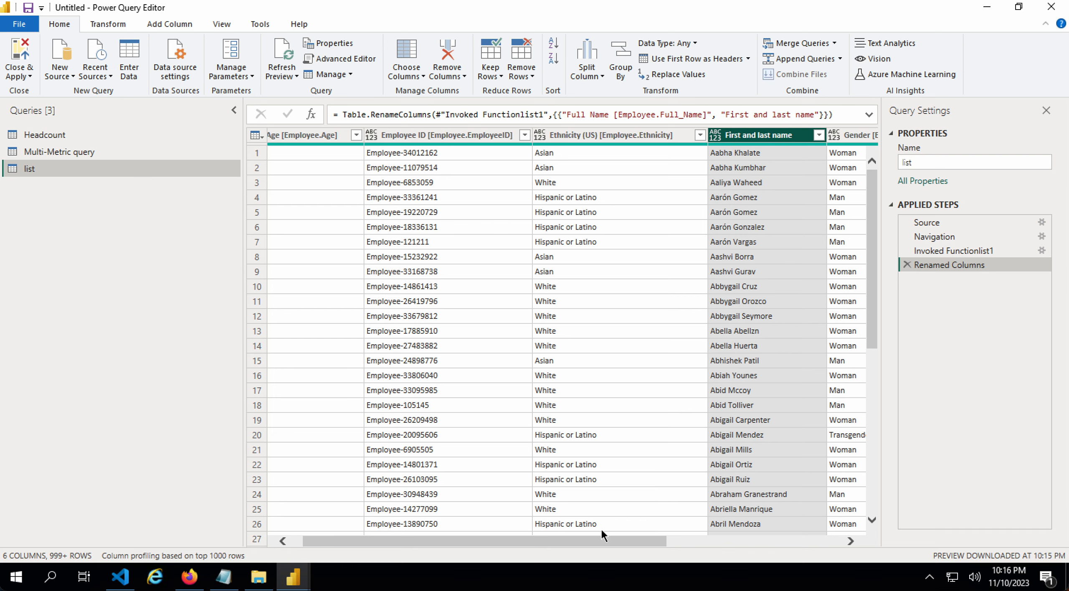
{"action": "left_click_drag", "start_coordinate": [599, 543], "coordinate": [215, 554]}
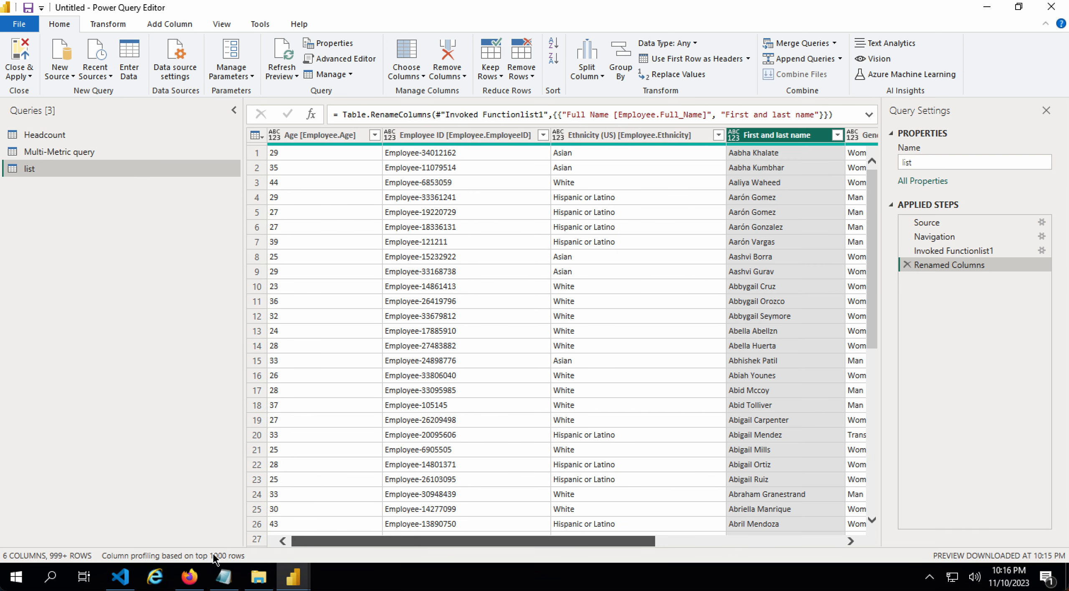
{"action": "left_click", "coordinate": [87, 136]}
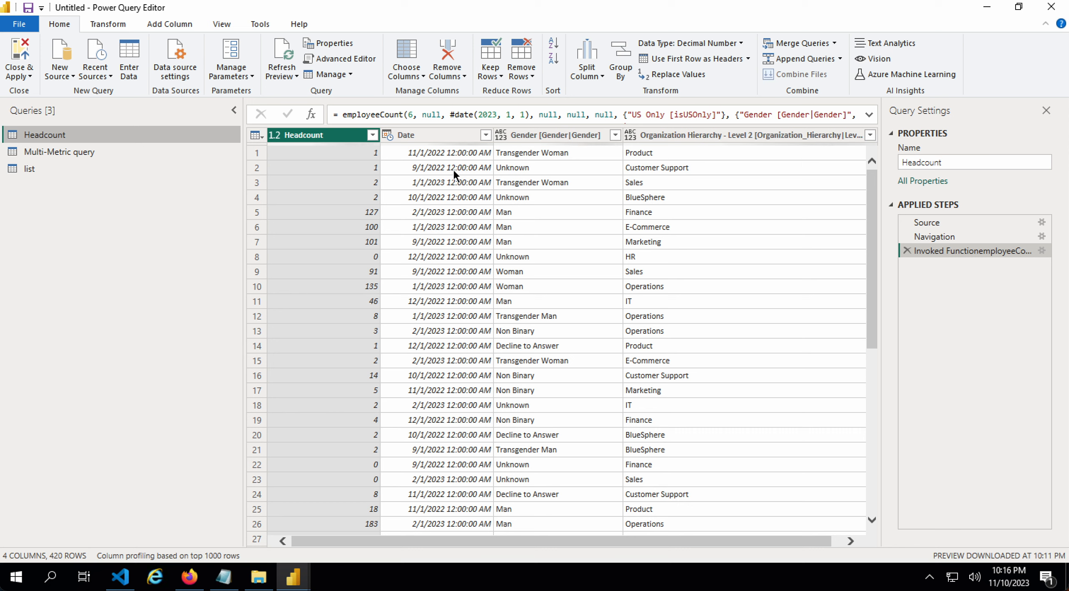
- Change Headcount's Date column type from Date/Time to Date, then view the Multi-Metric query
{"action": "left_click", "coordinate": [459, 135]}
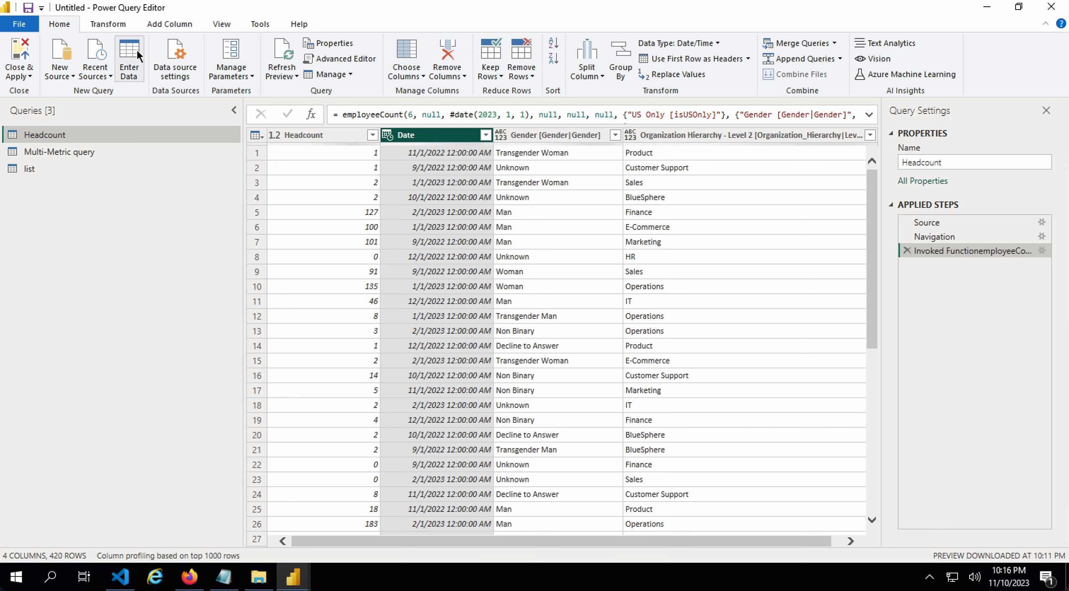
{"action": "left_click", "coordinate": [105, 25]}
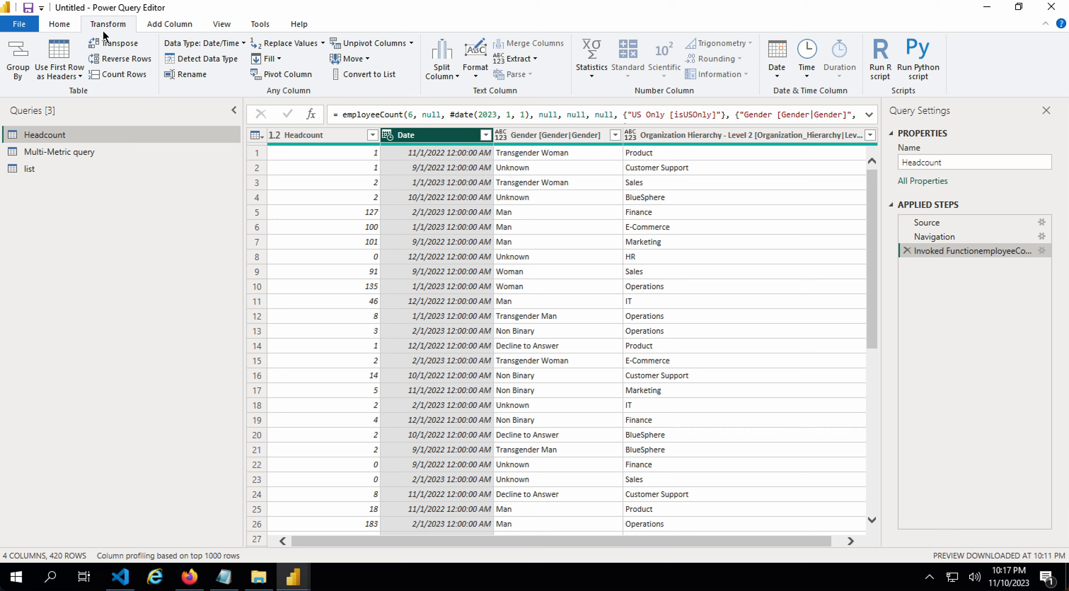
{"action": "left_click", "coordinate": [220, 43]}
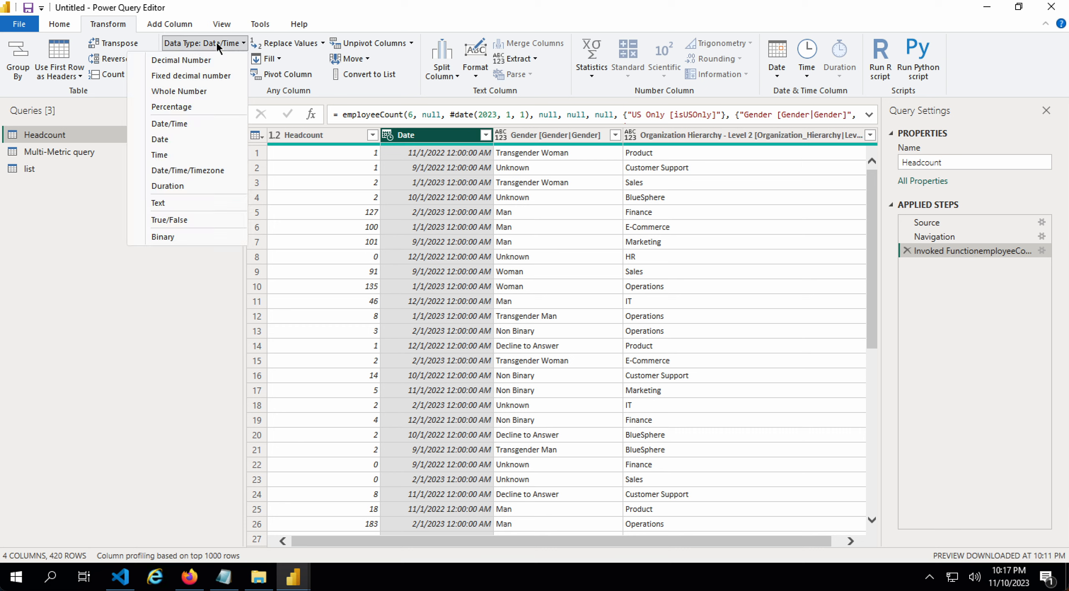
{"action": "left_click", "coordinate": [180, 140]}
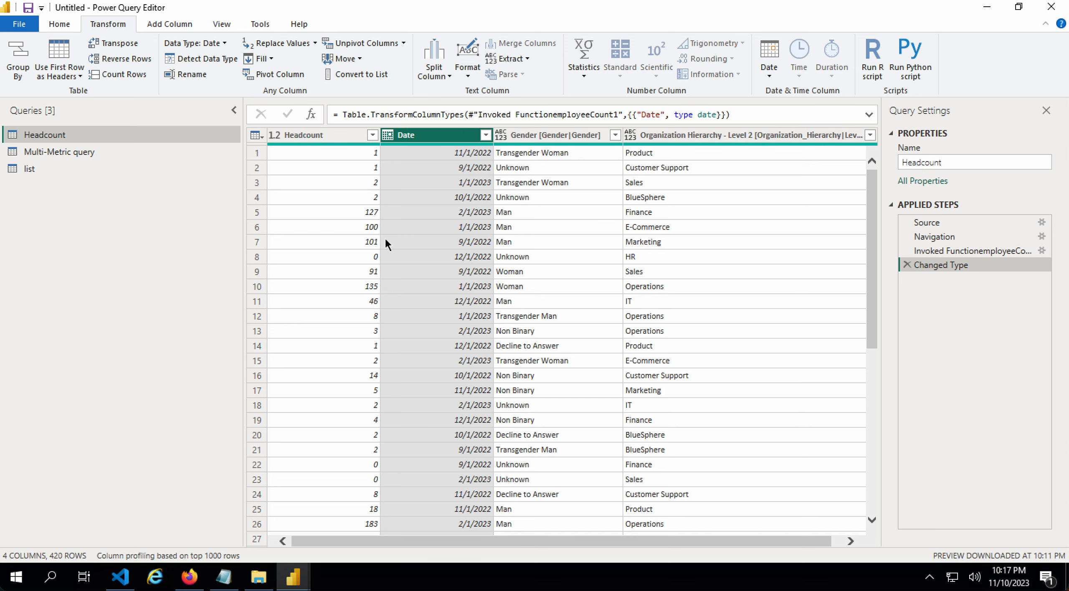
{"action": "left_click", "coordinate": [59, 153]}
{"action": "left_click", "coordinate": [65, 26]}
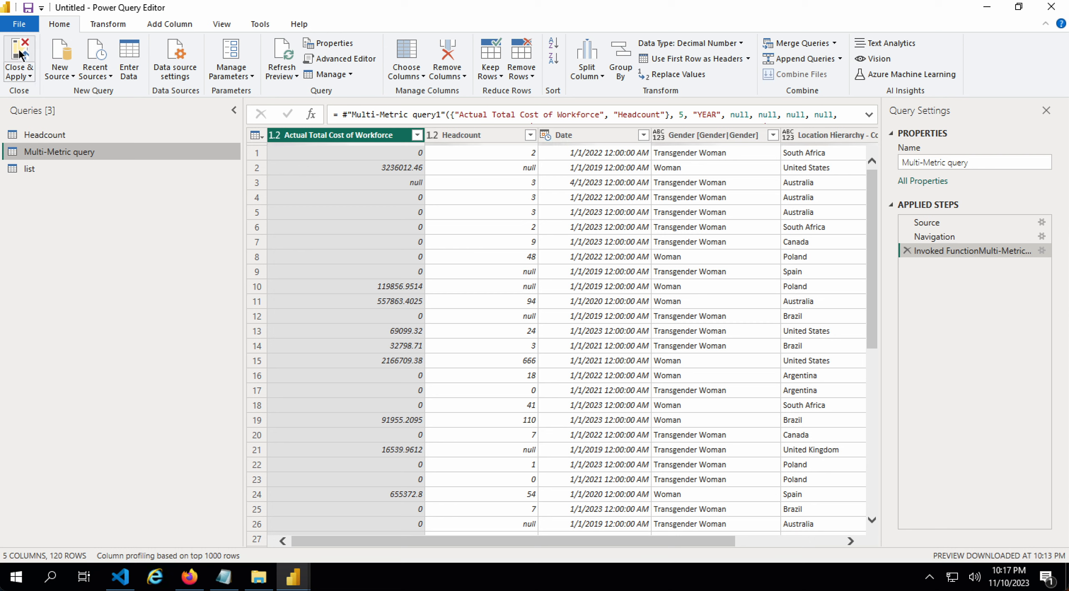
- Close & Apply to load Headcount, list and Multi-Metric query into the report
{"action": "left_click", "coordinate": [24, 65]}
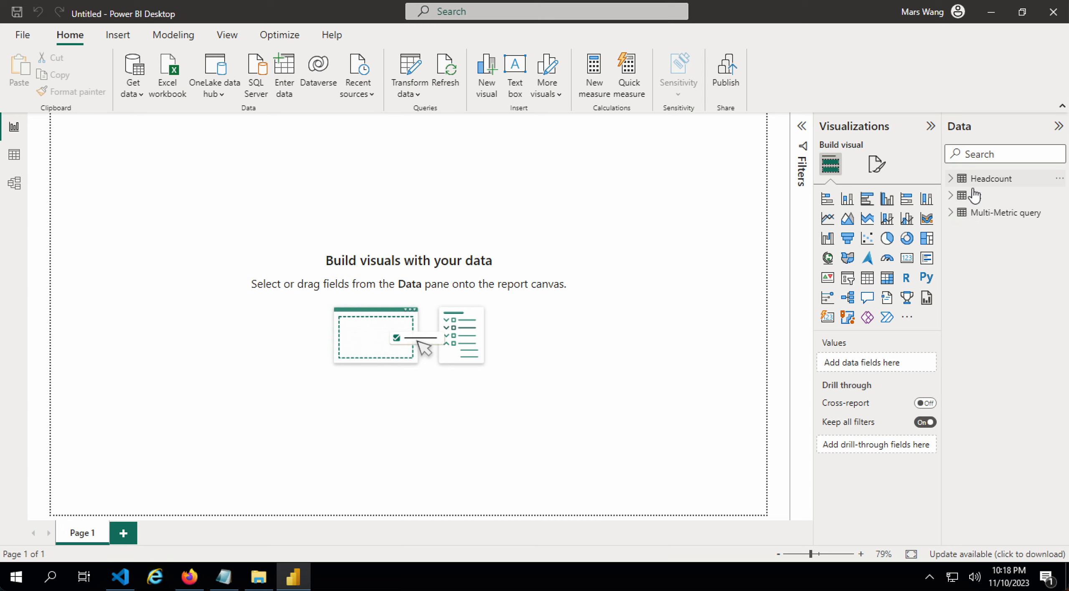
- Add a line chart plotting Headcount against Date on Page 1
{"action": "left_click", "coordinate": [951, 179]}
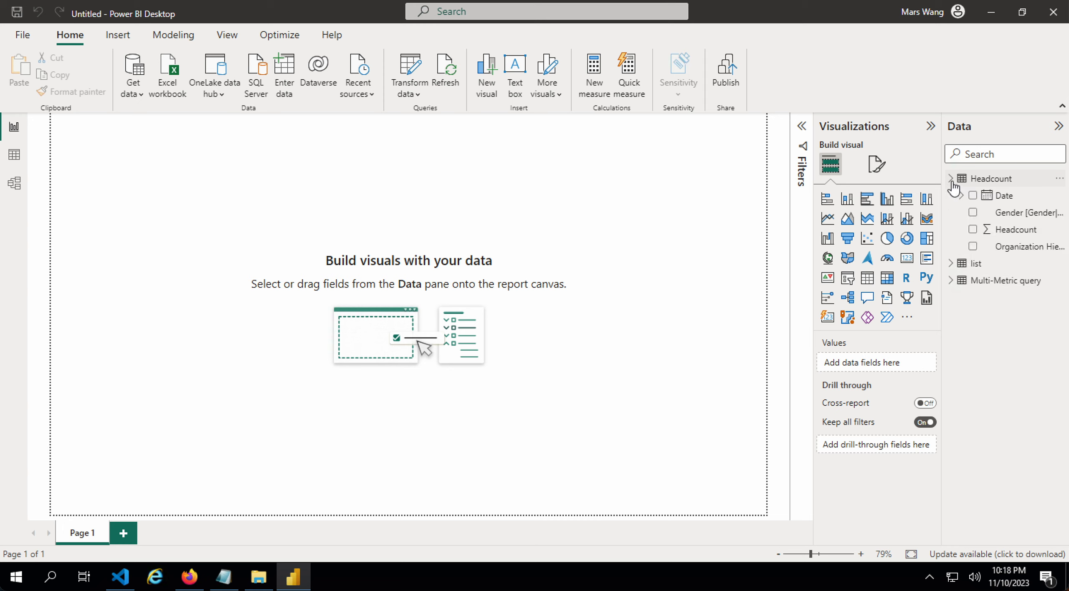
{"action": "left_click", "coordinate": [951, 266]}
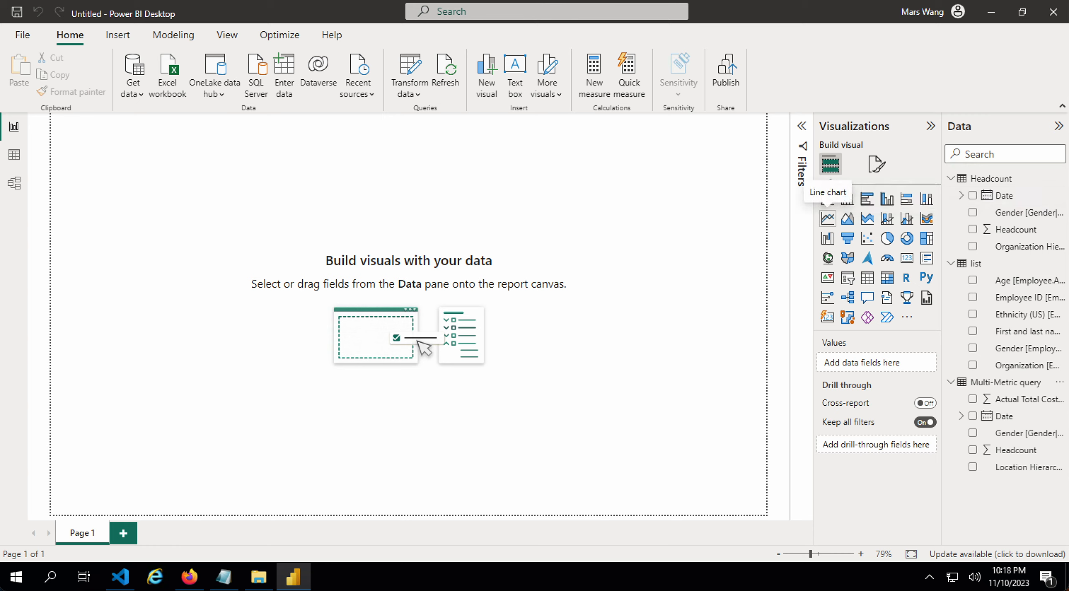
{"action": "left_click", "coordinate": [827, 218]}
{"action": "left_click_drag", "start_coordinate": [115, 191], "coordinate": [253, 231]}
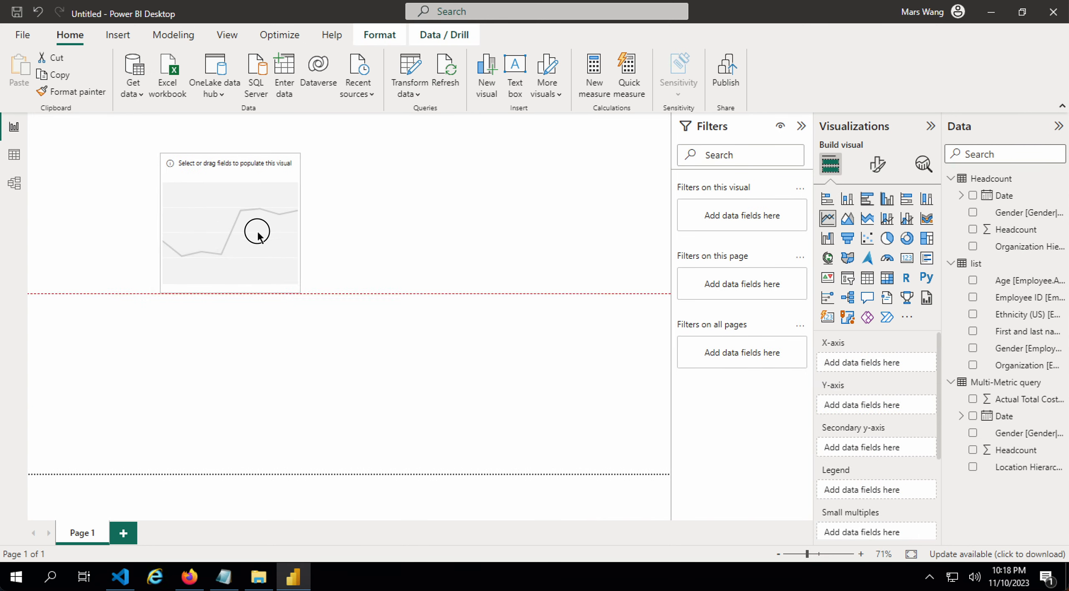
{"action": "left_click_drag", "start_coordinate": [343, 328], "coordinate": [541, 420]}
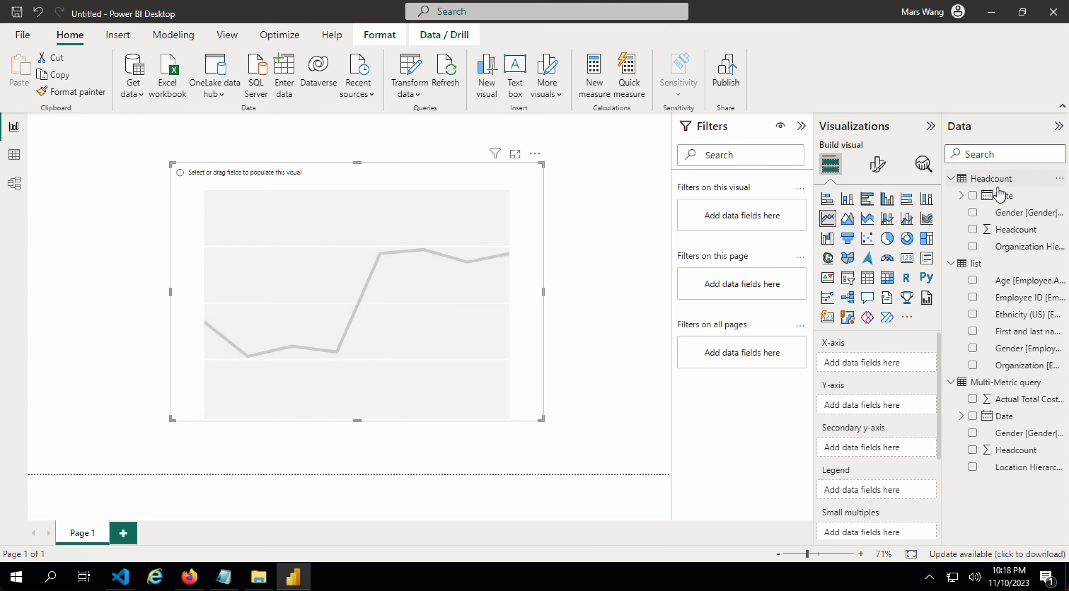
{"action": "left_click", "coordinate": [973, 195]}
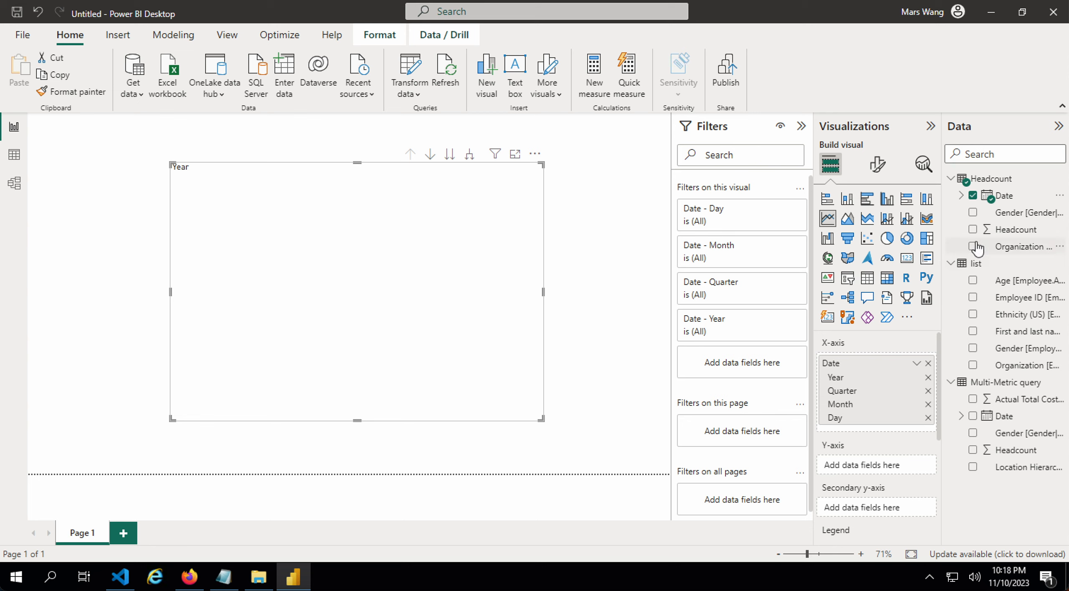
{"action": "left_click", "coordinate": [972, 229]}
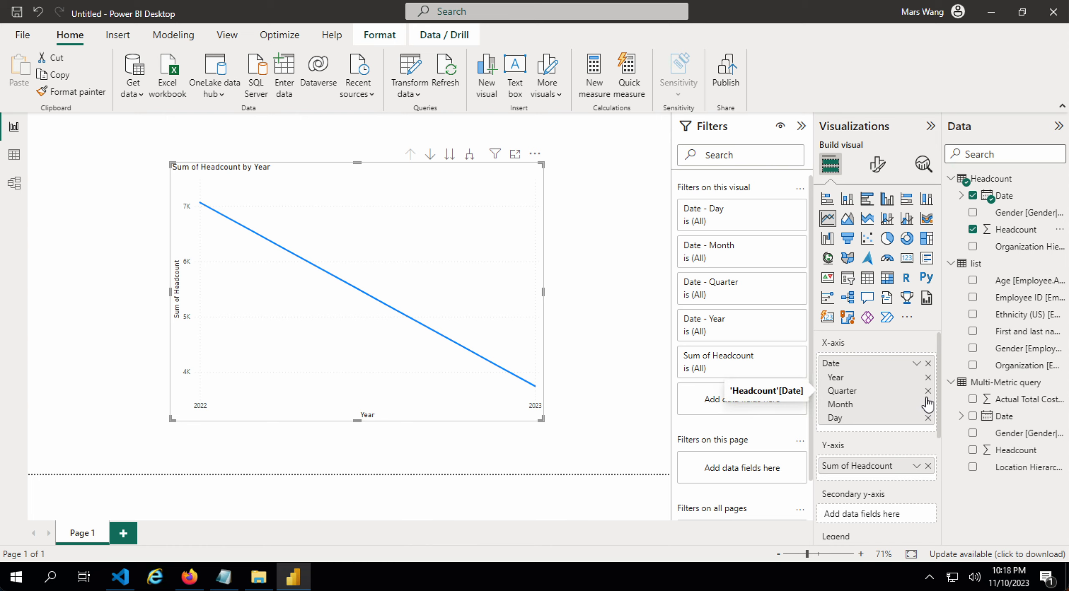
- Drop Year and Quarter from the X-axis and split lines by Organization Hierarchy
{"action": "left_click", "coordinate": [961, 195]}
{"action": "left_click", "coordinate": [971, 212]}
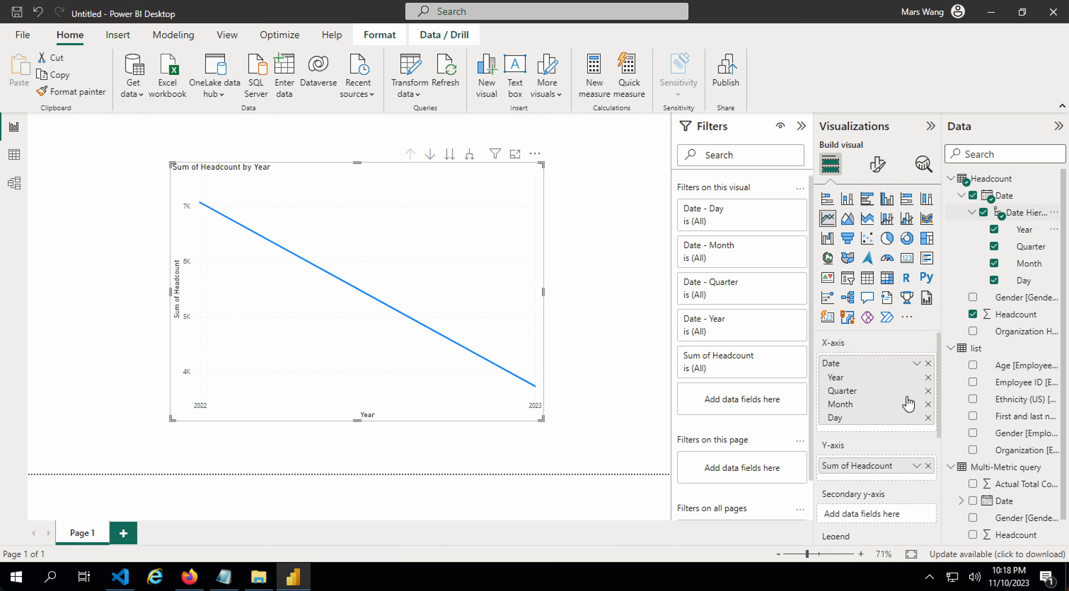
{"action": "left_click", "coordinate": [928, 391]}
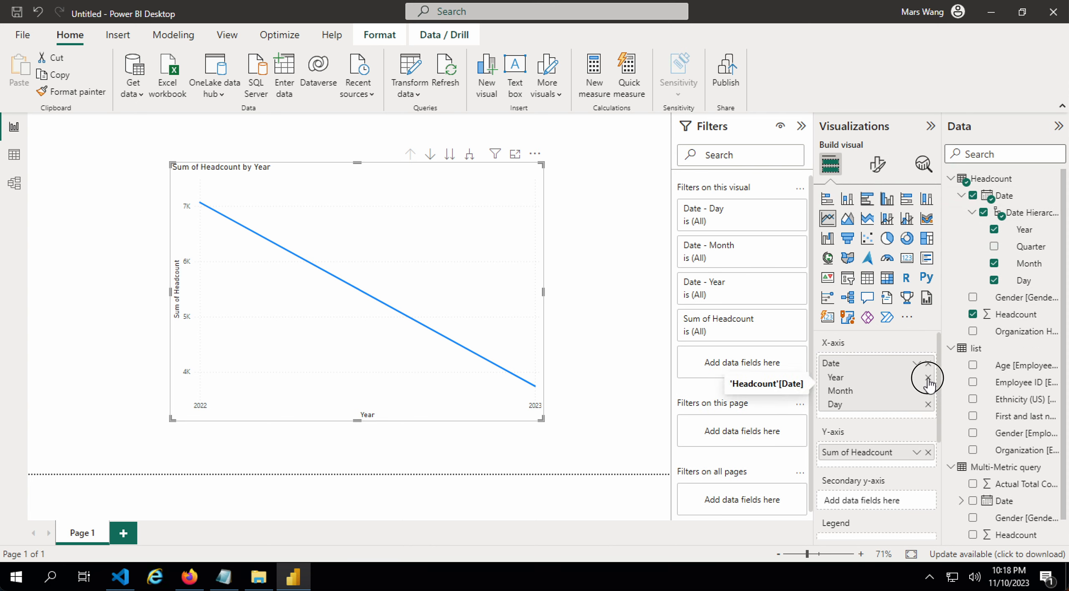
{"action": "left_click", "coordinate": [928, 378]}
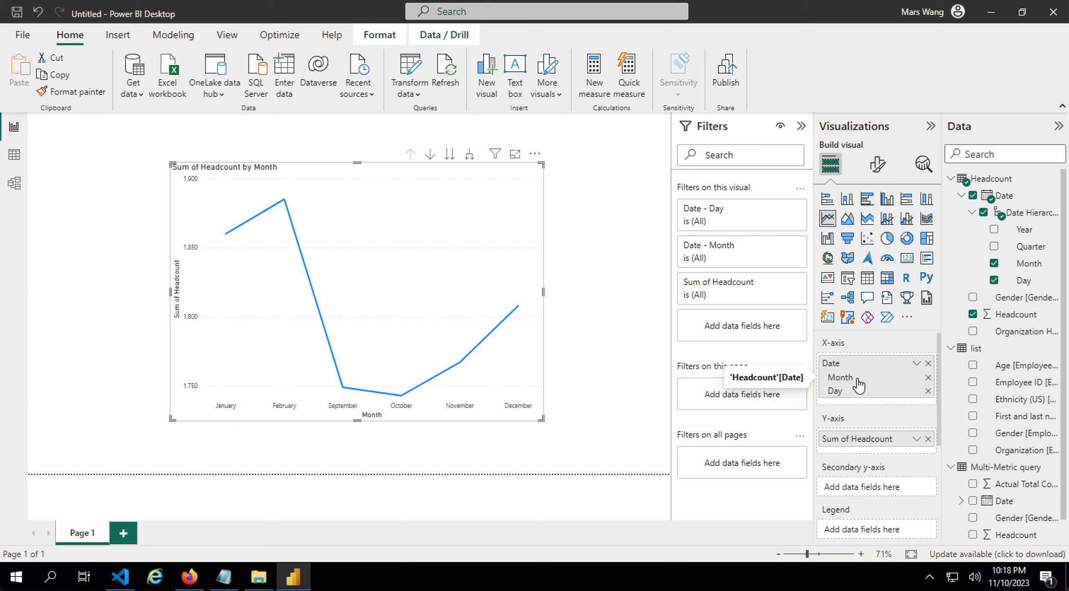
{"action": "scroll", "coordinate": [879, 395], "scroll_direction": "down", "scroll_amount": 2}
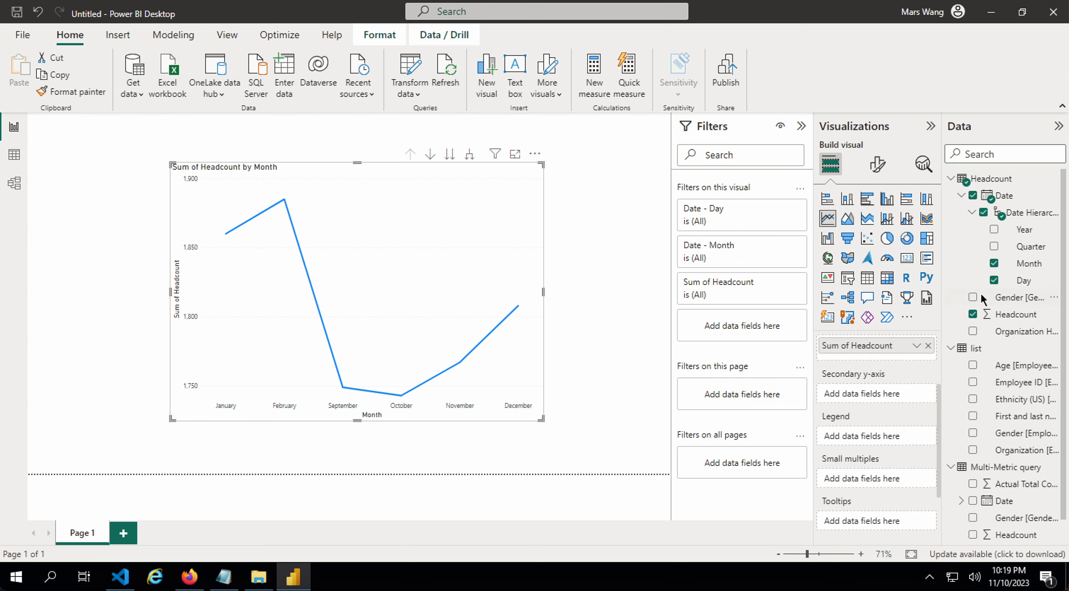
{"action": "left_click", "coordinate": [973, 333]}
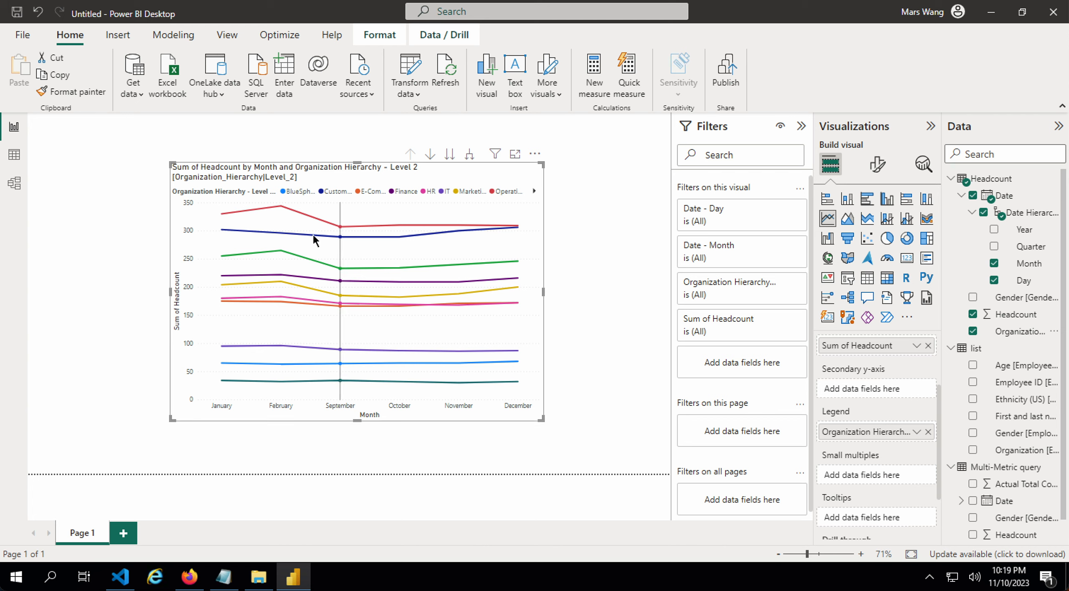
- Enlarge the line chart across Page 1 and add a blank Page 2
{"action": "left_click_drag", "start_coordinate": [541, 420], "coordinate": [662, 474]}
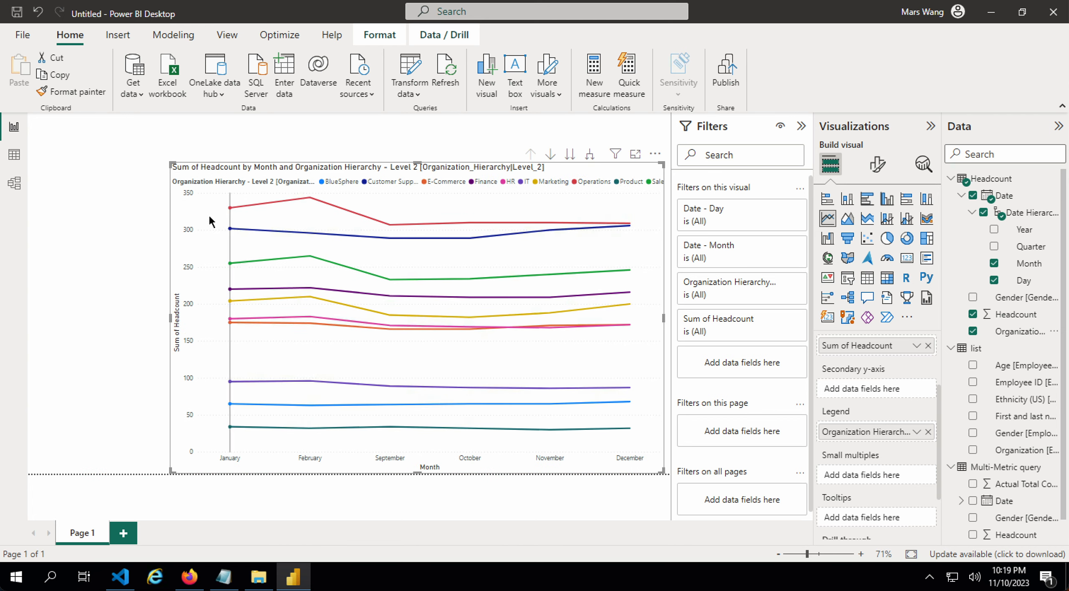
{"action": "left_click_drag", "start_coordinate": [198, 212], "coordinate": [137, 173]}
{"action": "left_click_drag", "start_coordinate": [107, 124], "coordinate": [28, 114]}
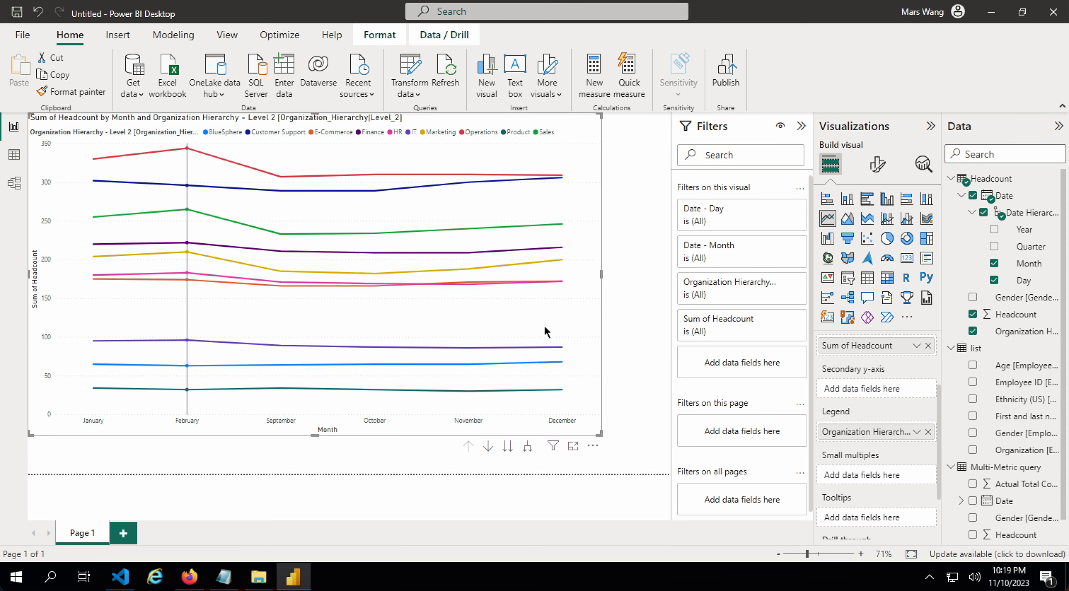
{"action": "left_click_drag", "start_coordinate": [600, 437], "coordinate": [633, 463]}
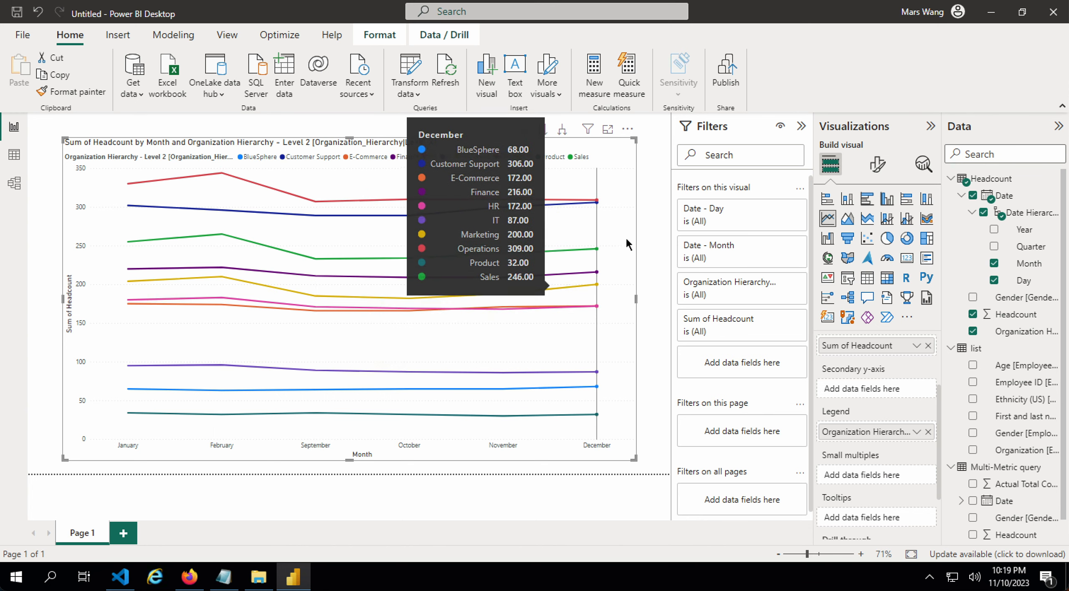
{"action": "left_click", "coordinate": [123, 533]}
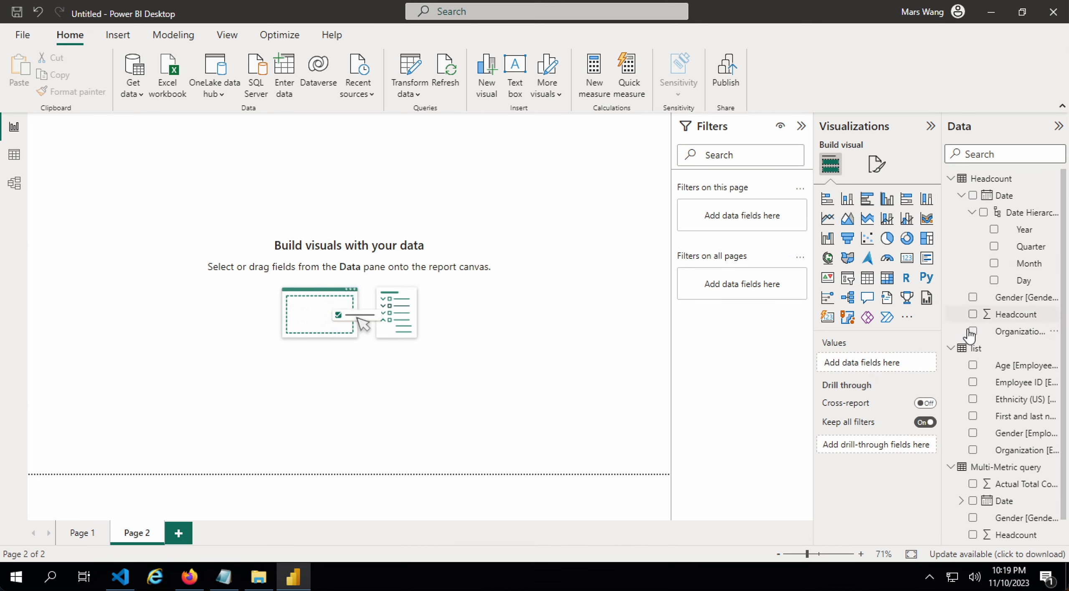
- Place a table visual on Page 2, then clear the first set of added columns
{"action": "scroll", "coordinate": [972, 334], "scroll_direction": "down", "scroll_amount": 1}
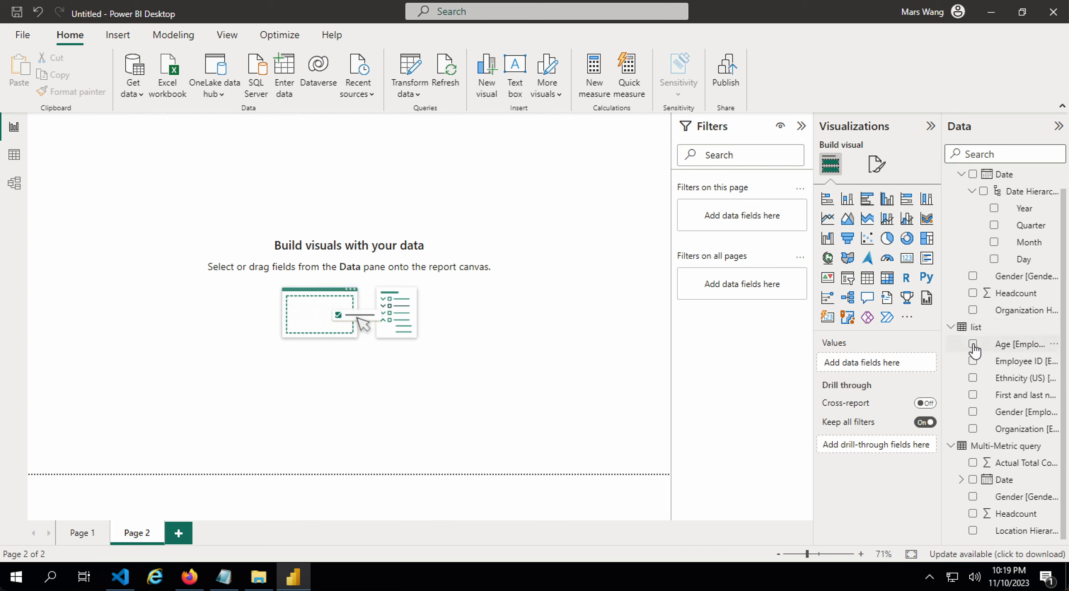
{"action": "left_click", "coordinate": [871, 279]}
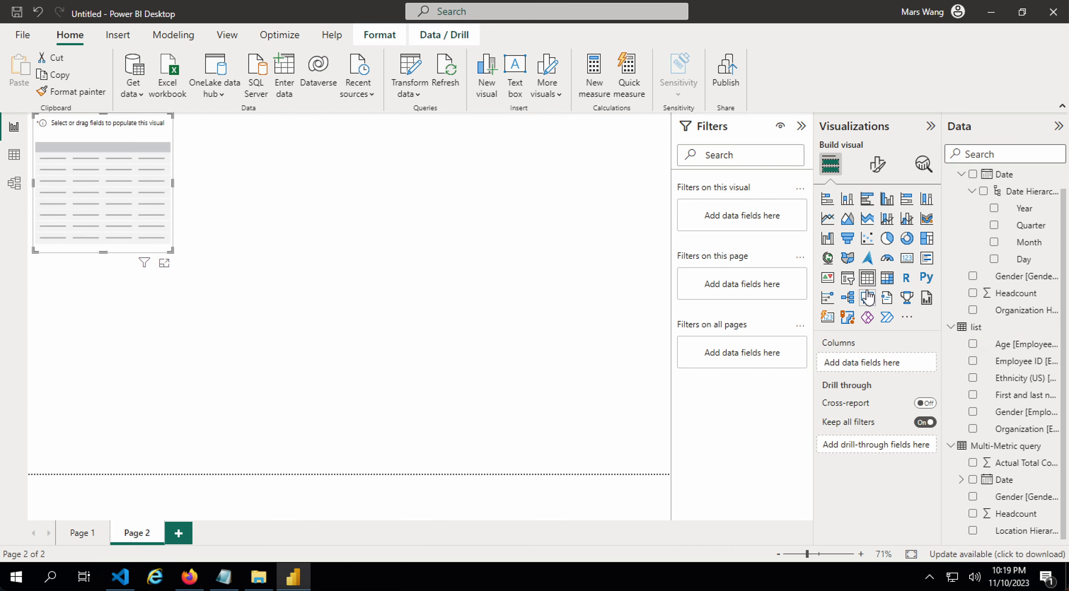
{"action": "left_click_drag", "start_coordinate": [187, 210], "coordinate": [568, 418]}
{"action": "left_click", "coordinate": [974, 345]}
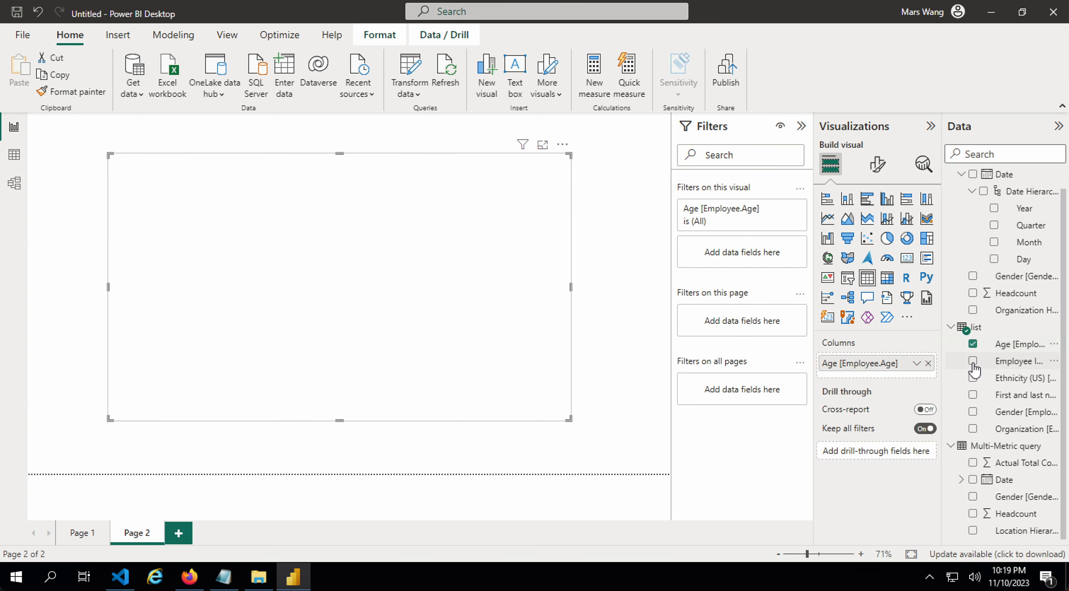
{"action": "left_click", "coordinate": [974, 361]}
{"action": "left_click", "coordinate": [973, 379]}
{"action": "left_click", "coordinate": [974, 395]}
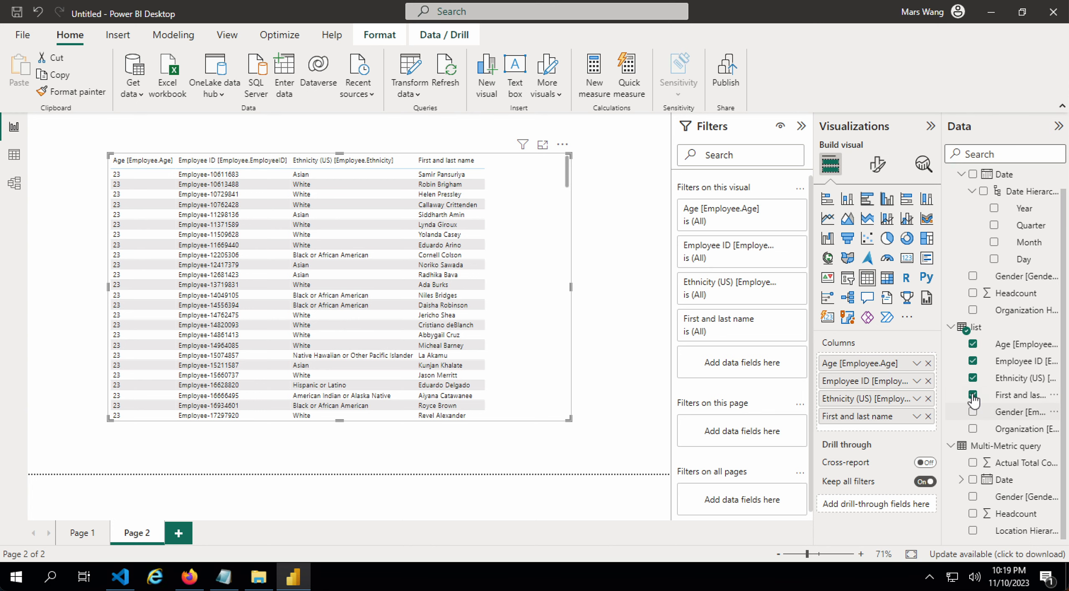
{"action": "left_click", "coordinate": [974, 395]}
{"action": "left_click", "coordinate": [974, 378]}
{"action": "left_click", "coordinate": [973, 361]}
{"action": "left_click", "coordinate": [974, 344]}
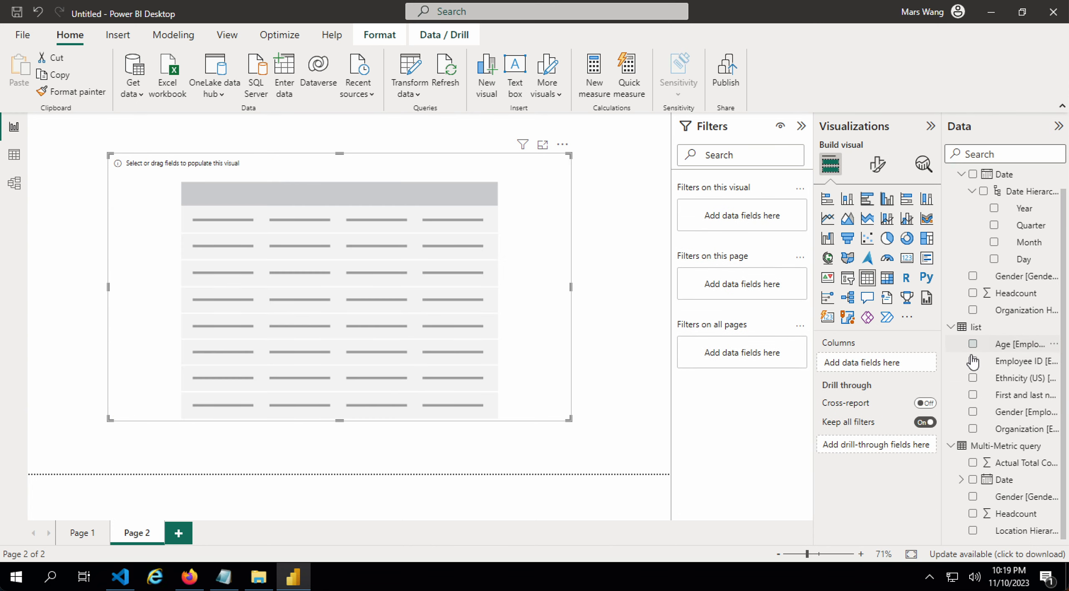
- Fill the table with First and last name, Employee ID, Age, Ethnicity, Gender, Organization and enlarge it
{"action": "left_click", "coordinate": [974, 395]}
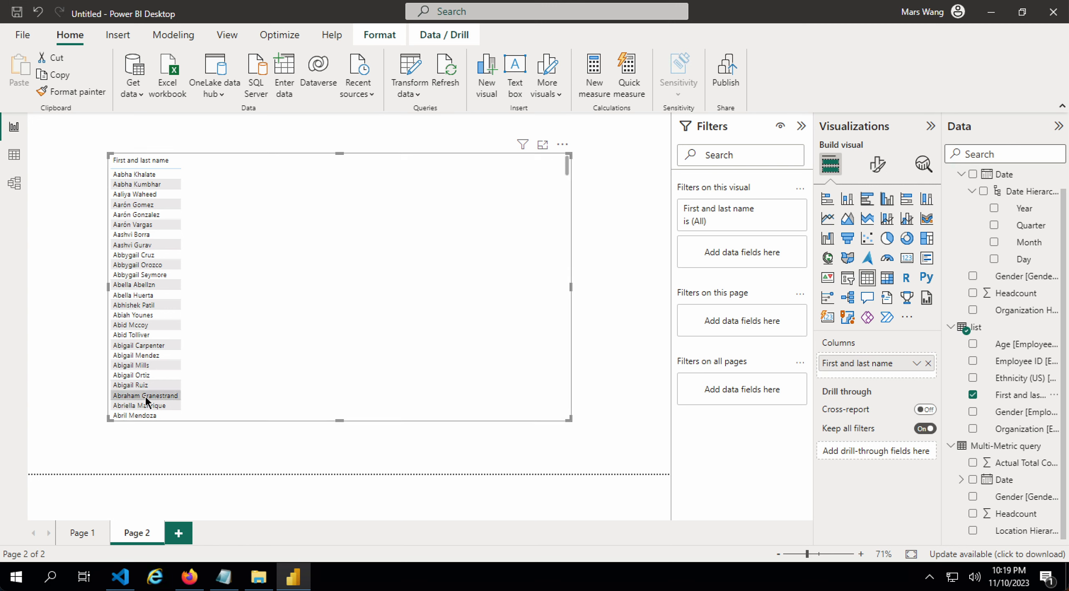
{"action": "left_click", "coordinate": [973, 362]}
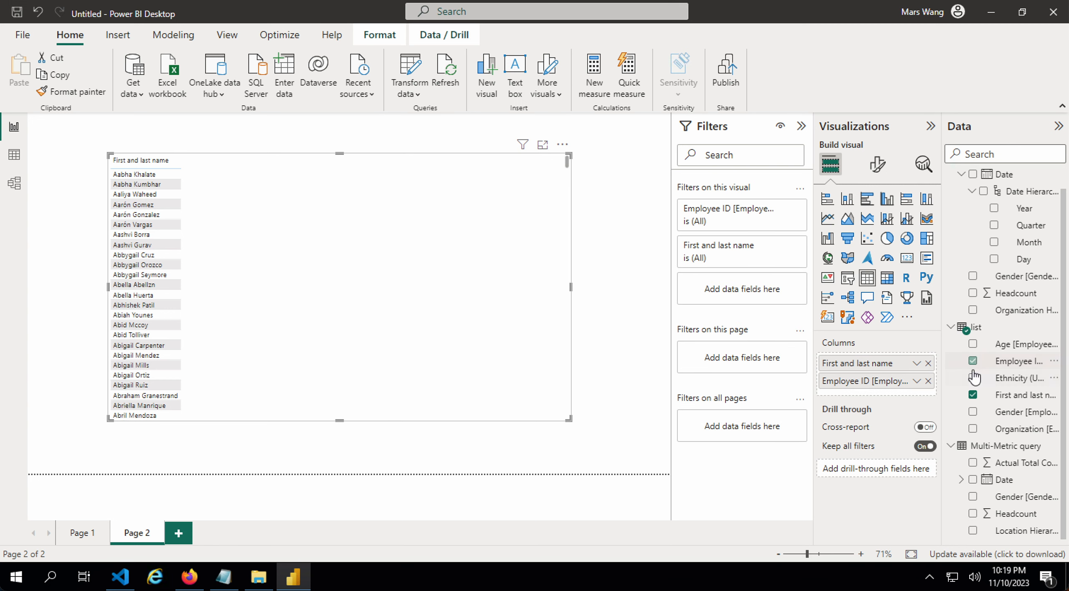
{"action": "left_click", "coordinate": [973, 344]}
{"action": "left_click", "coordinate": [974, 378]}
{"action": "left_click", "coordinate": [974, 412]}
{"action": "left_click", "coordinate": [974, 429]}
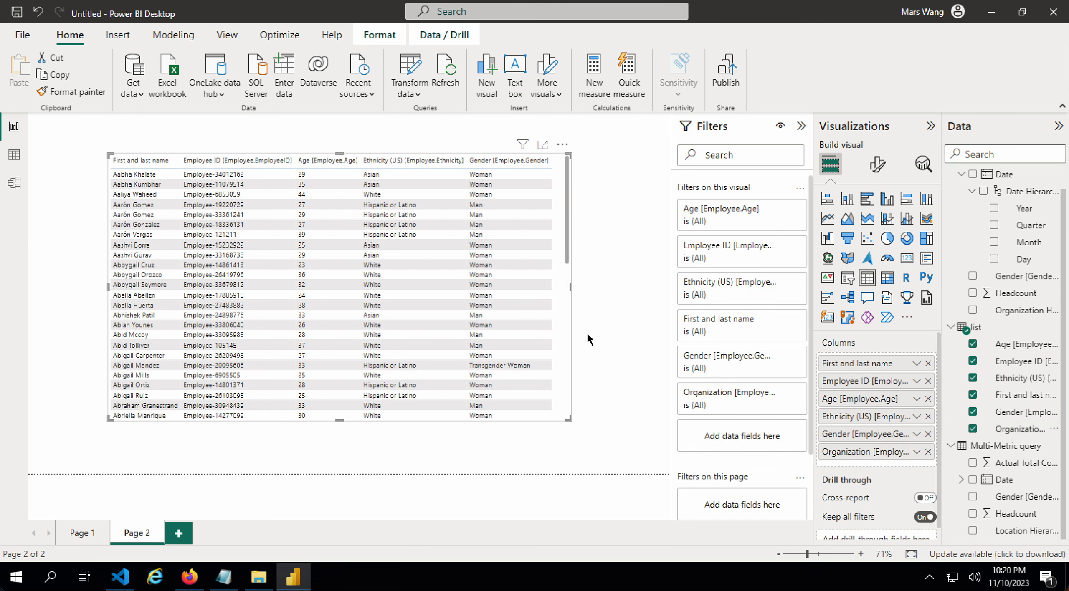
{"action": "left_click_drag", "start_coordinate": [569, 419], "coordinate": [668, 473]}
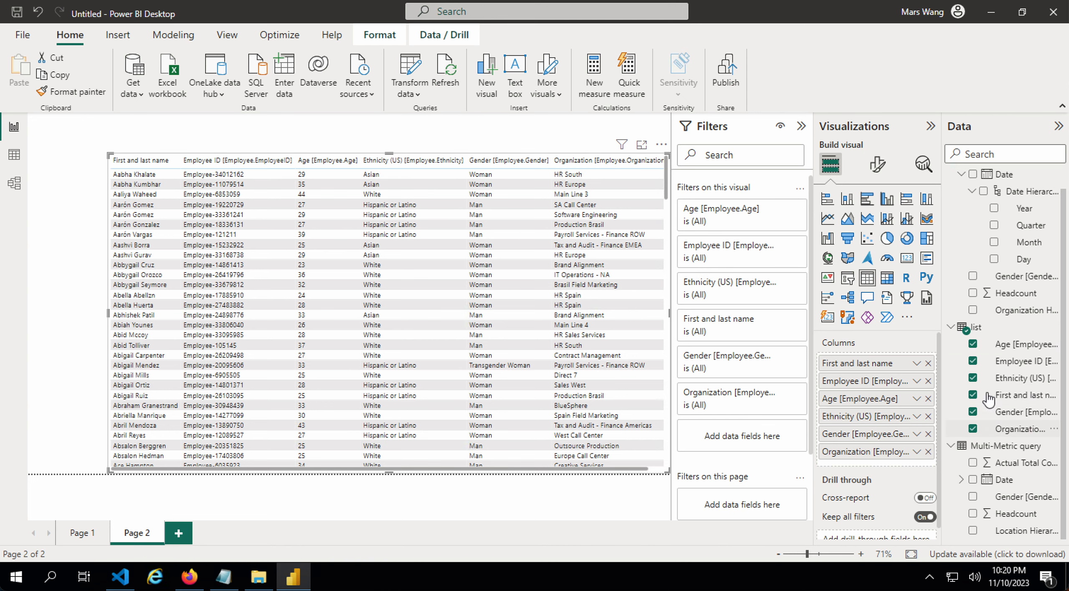
{"action": "left_click_drag", "start_coordinate": [109, 153], "coordinate": [34, 113]}
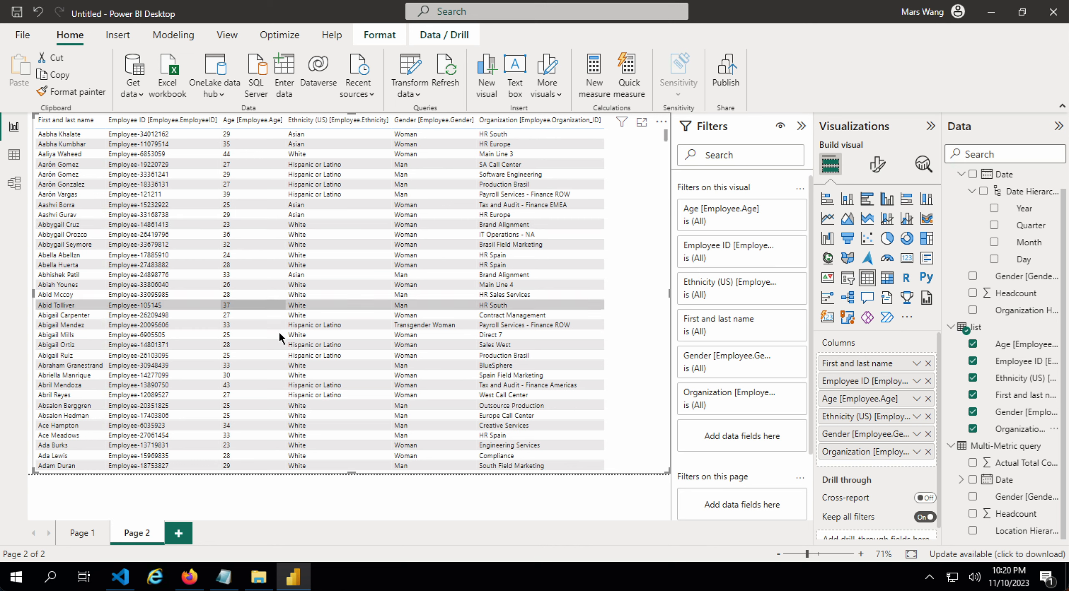
{"action": "left_click", "coordinate": [81, 534]}
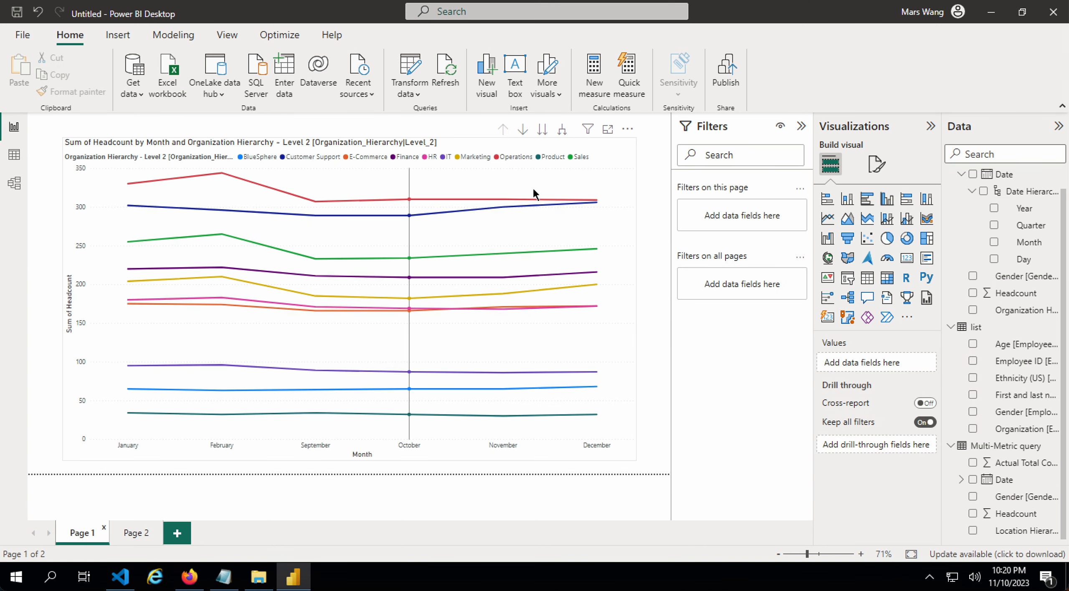
- Open sample-report.pbix from the recent reports list
{"action": "left_click", "coordinate": [607, 162]}
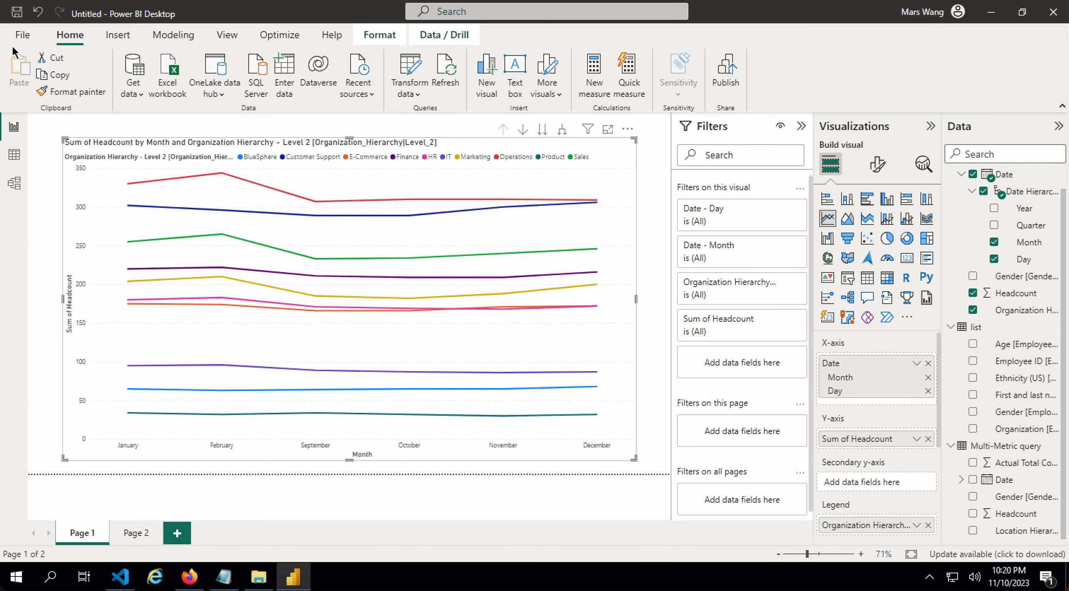
{"action": "left_click", "coordinate": [29, 38]}
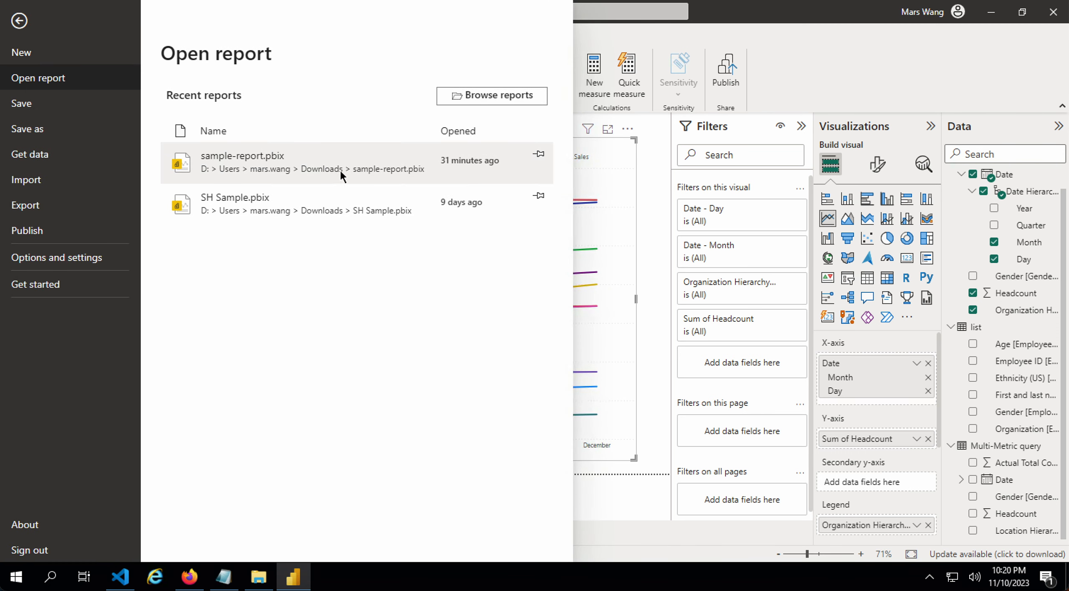
{"action": "left_click", "coordinate": [326, 162]}
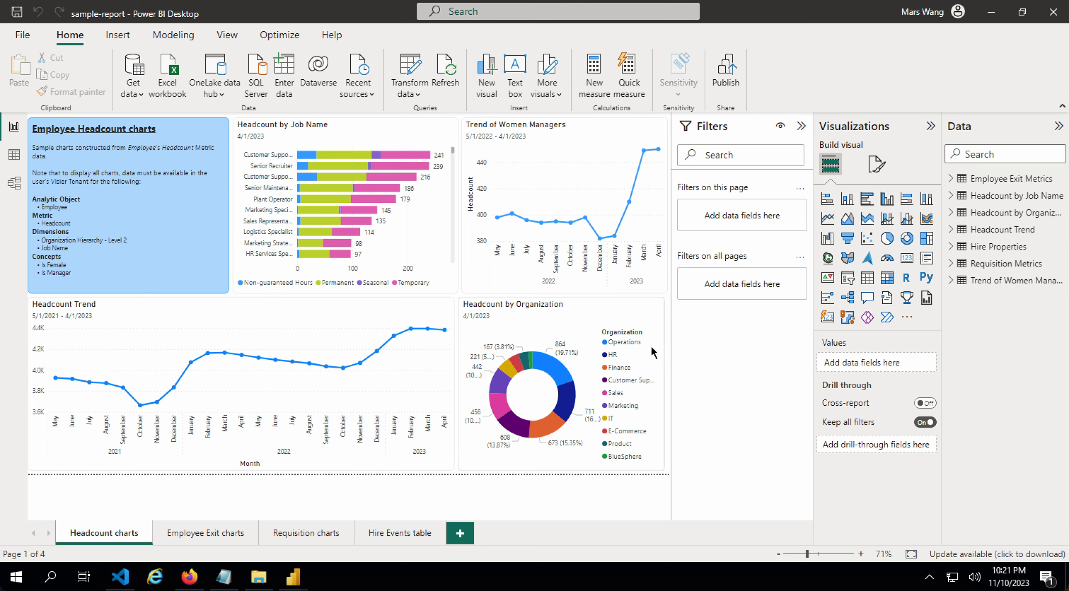
- Review the Employee Exit, Requisition and Hire Events pages, then return to the Headcount charts page
{"action": "left_click", "coordinate": [201, 535]}
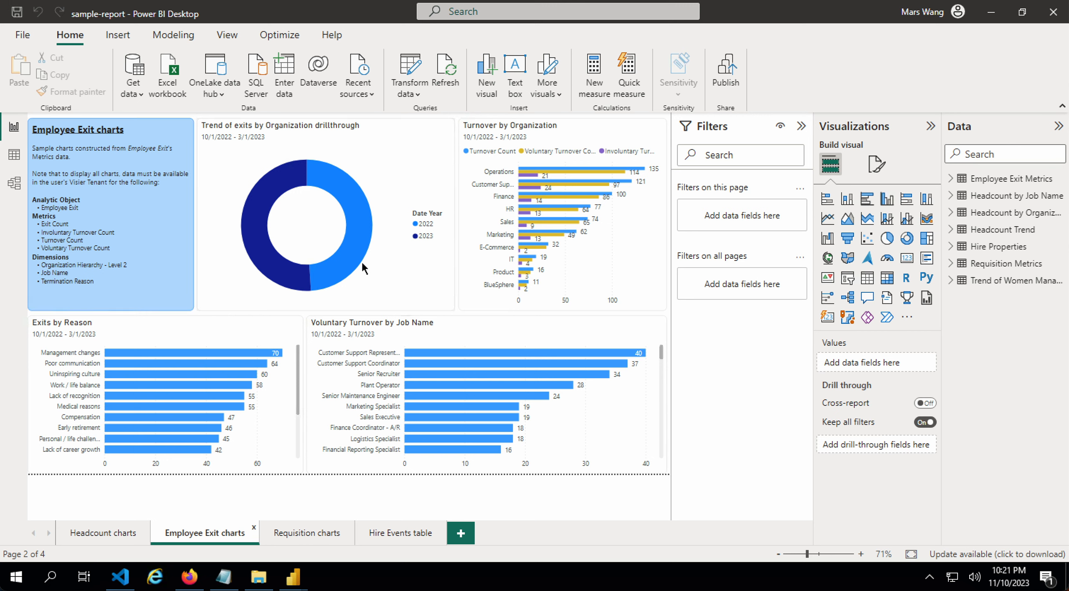
{"action": "mouse_move", "coordinate": [364, 267]}
{"action": "left_click", "coordinate": [307, 534]}
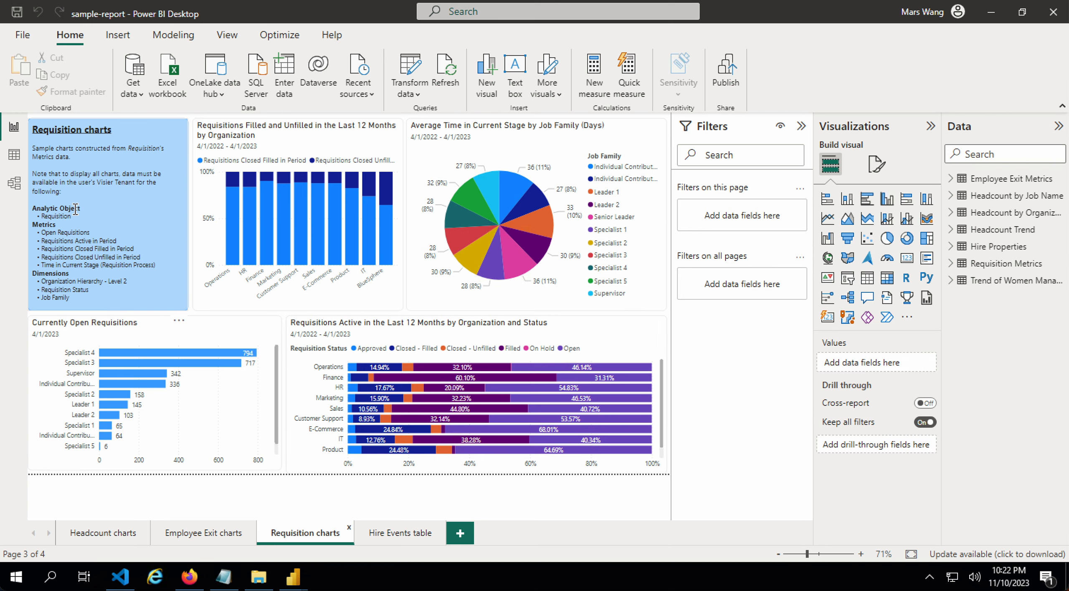
{"action": "left_click", "coordinate": [400, 535]}
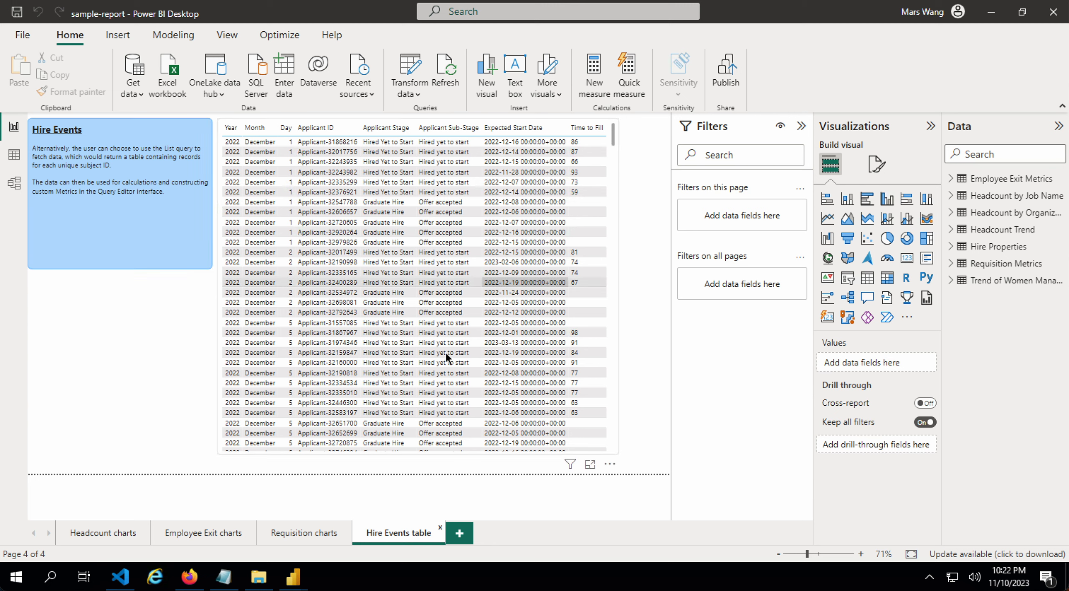
{"action": "left_click", "coordinate": [287, 535]}
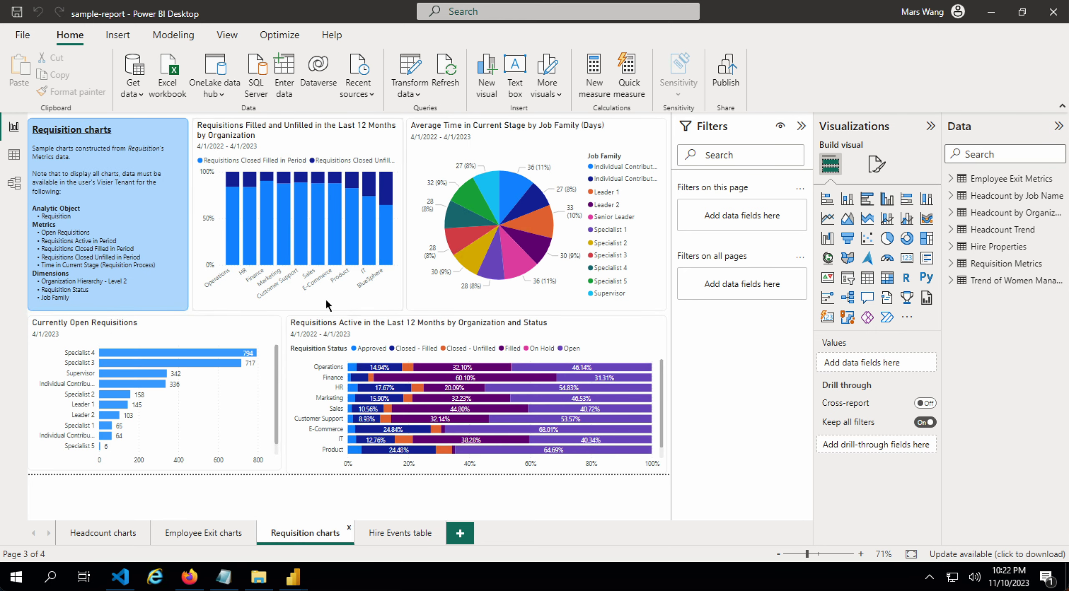
{"action": "left_click", "coordinate": [103, 528]}
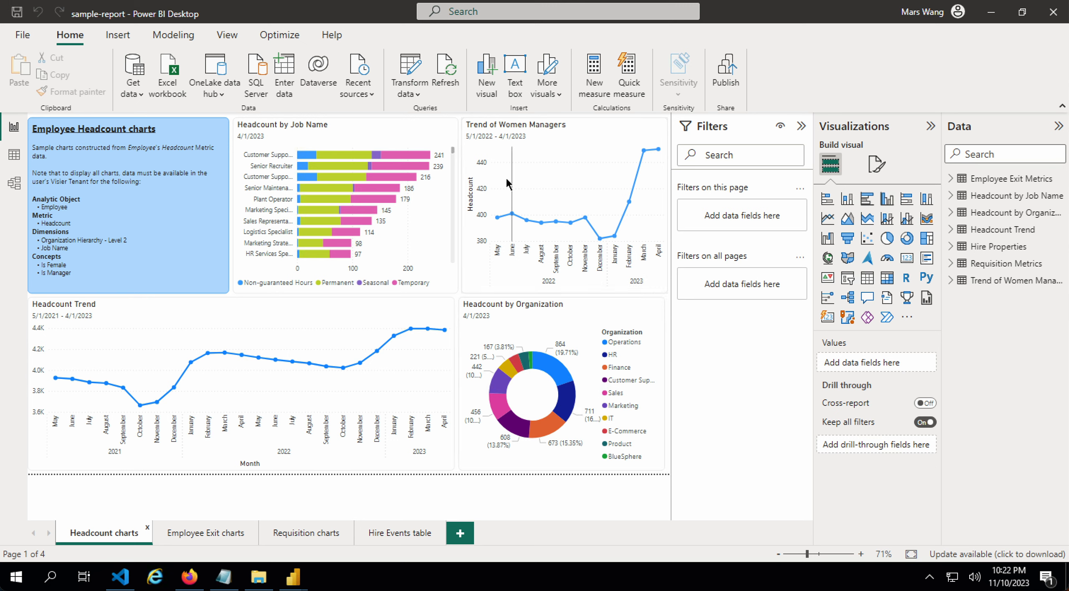
- Open the Power Query Editor and its Edit Parameters dialog
{"action": "left_click", "coordinate": [410, 67]}
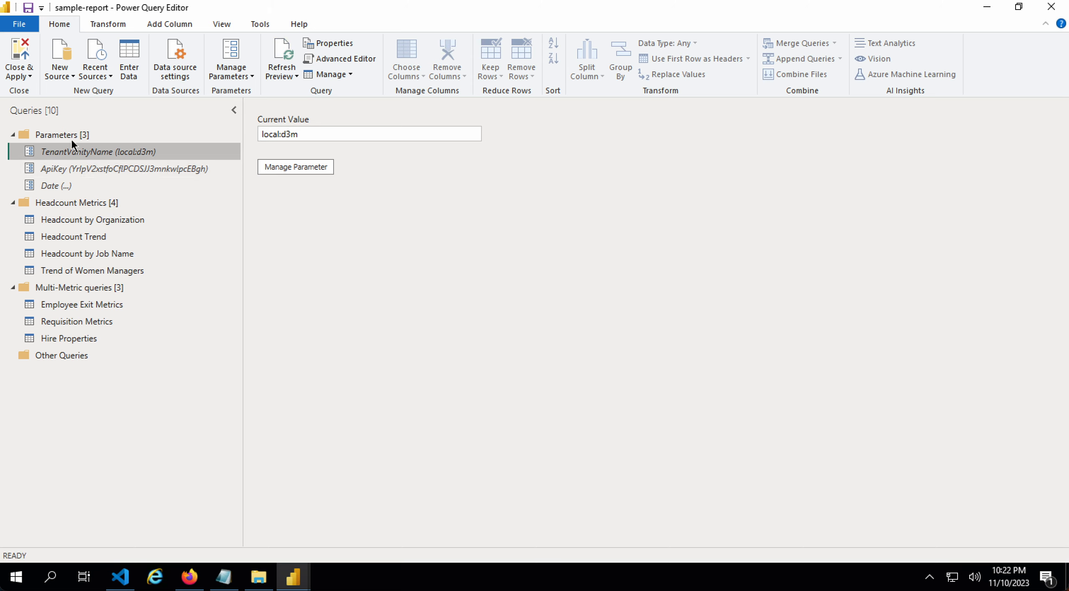
{"action": "mouse_move", "coordinate": [50, 140]}
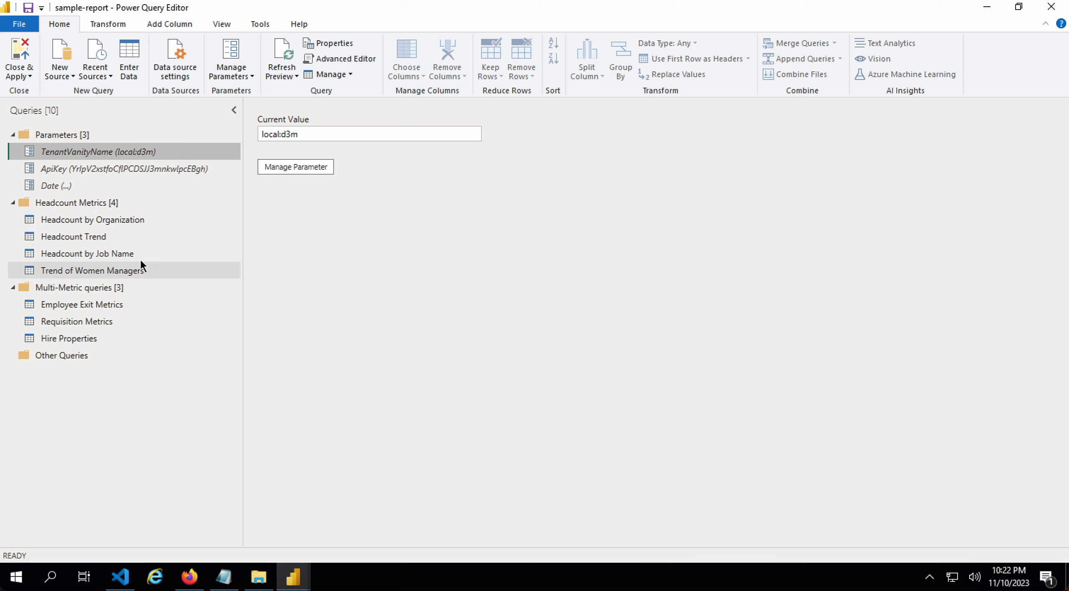
{"action": "left_click", "coordinate": [230, 77]}
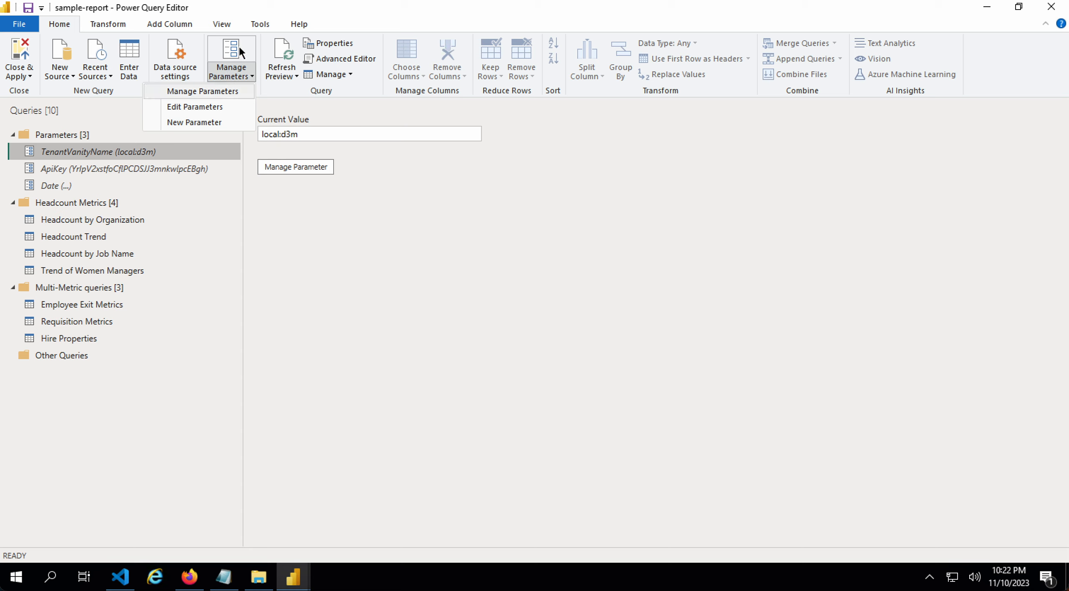
{"action": "left_click", "coordinate": [203, 107]}
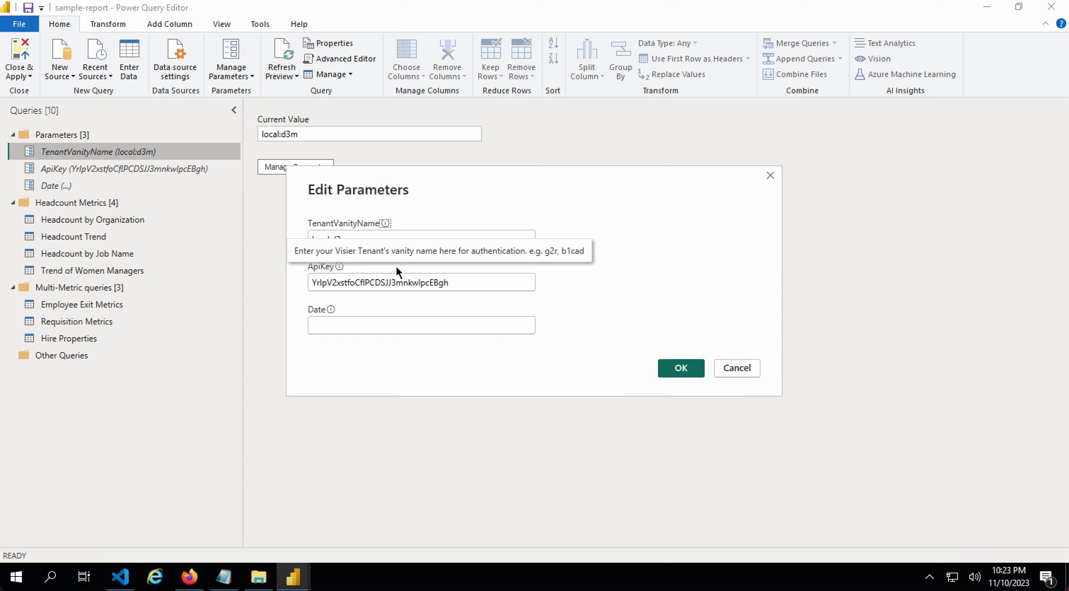
- Change the TenantVanityName parameter from local:d3m to local:b7s and save it
{"action": "left_click", "coordinate": [410, 325]}
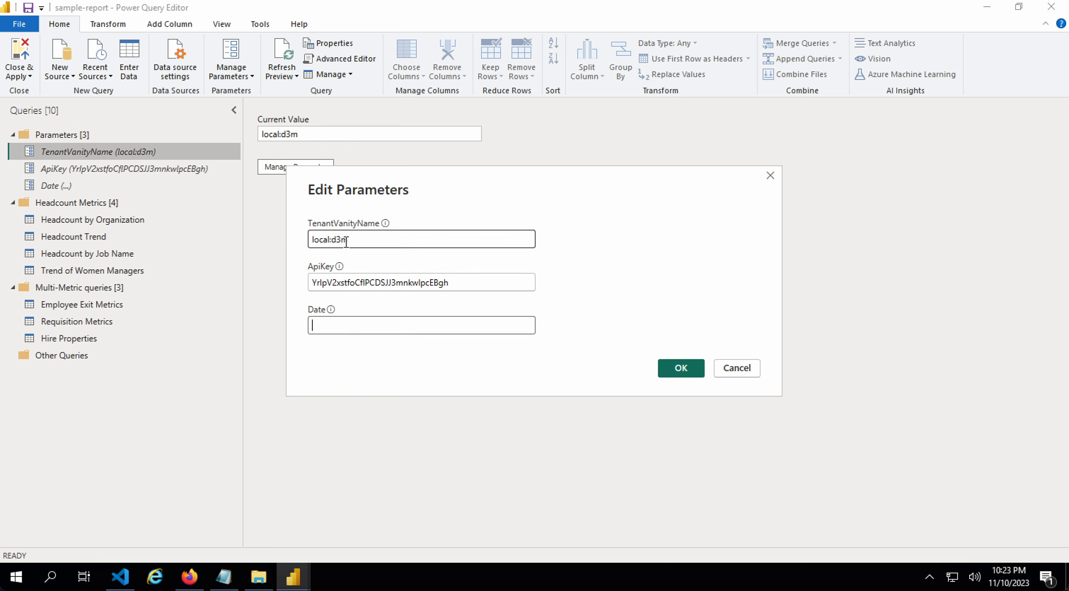
{"action": "double_click", "coordinate": [349, 247]}
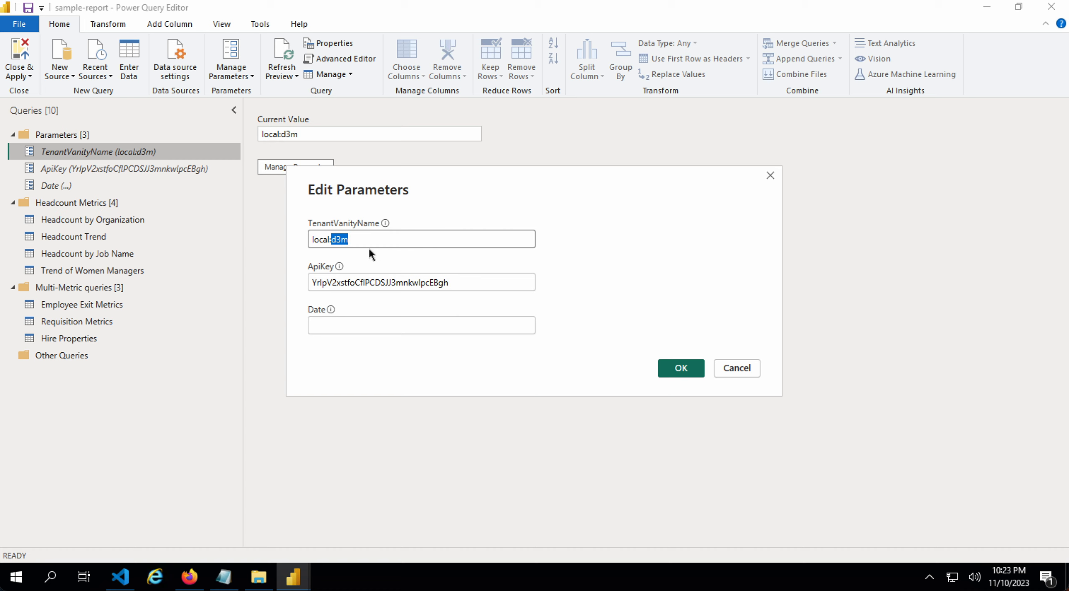
{"action": "type", "text": "b77"}
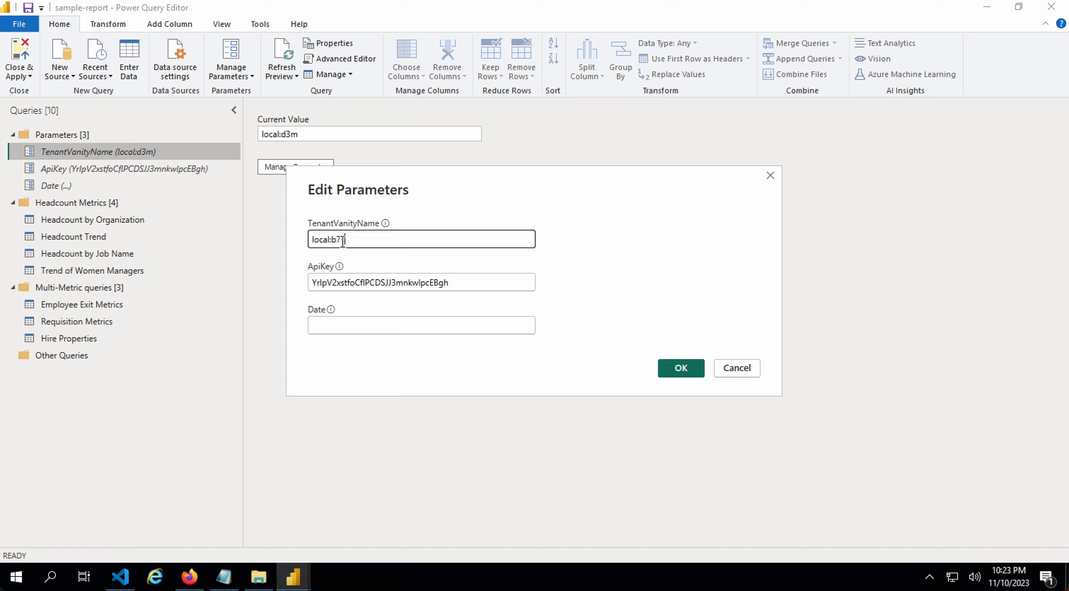
{"action": "key", "text": "BackSpace"}
{"action": "type", "text": "s"}
{"action": "left_click", "coordinate": [444, 283]}
{"action": "left_click", "coordinate": [454, 322]}
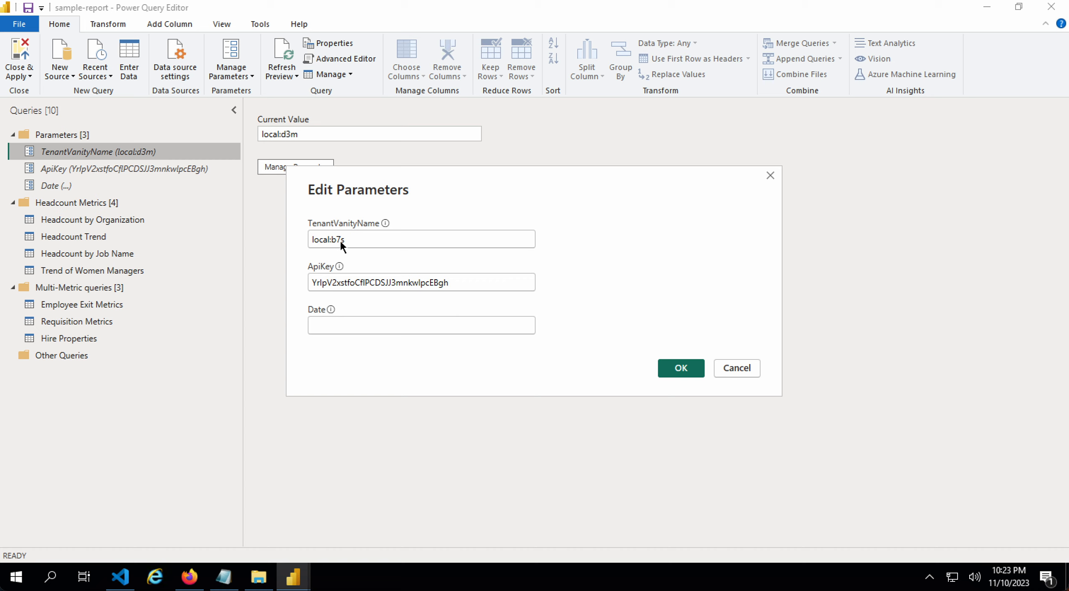
{"action": "left_click", "coordinate": [679, 369]}
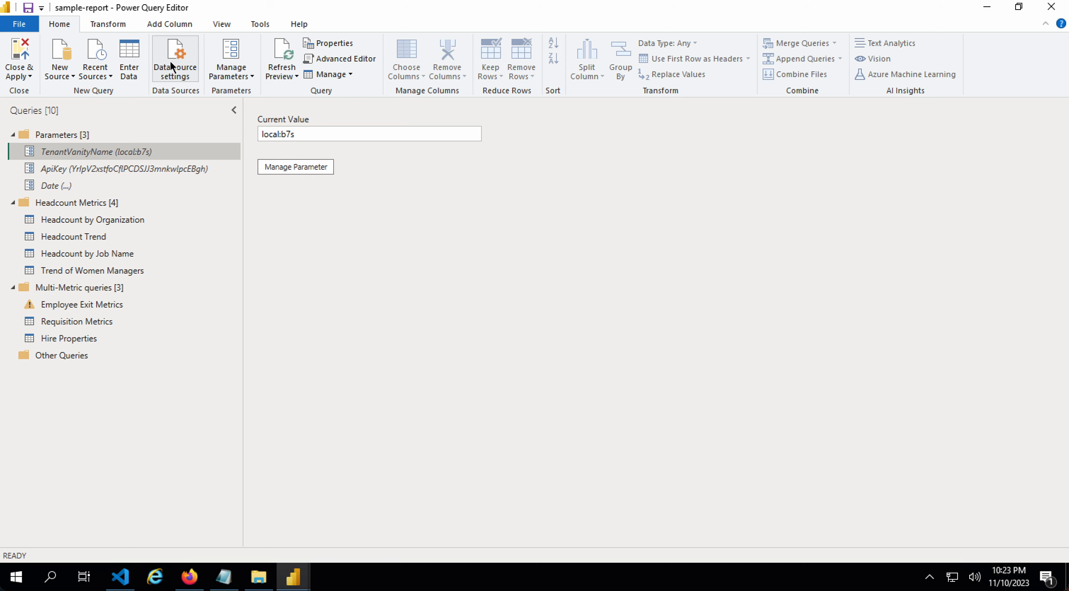
- Edit the local:b7s data source credentials to sign in as a different user
{"action": "left_click", "coordinate": [175, 72]}
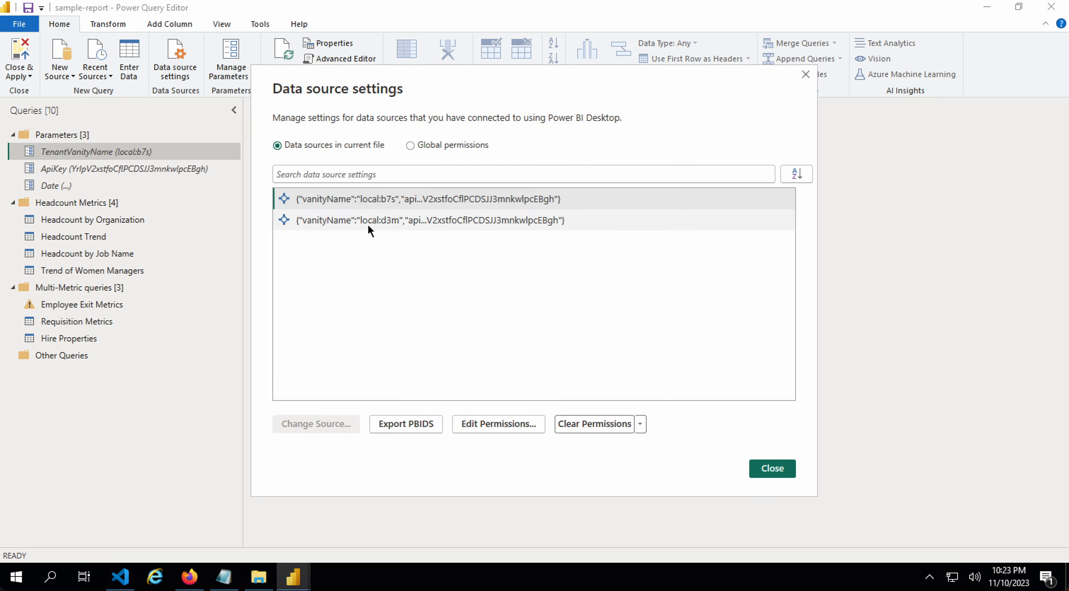
{"action": "left_click", "coordinate": [484, 427]}
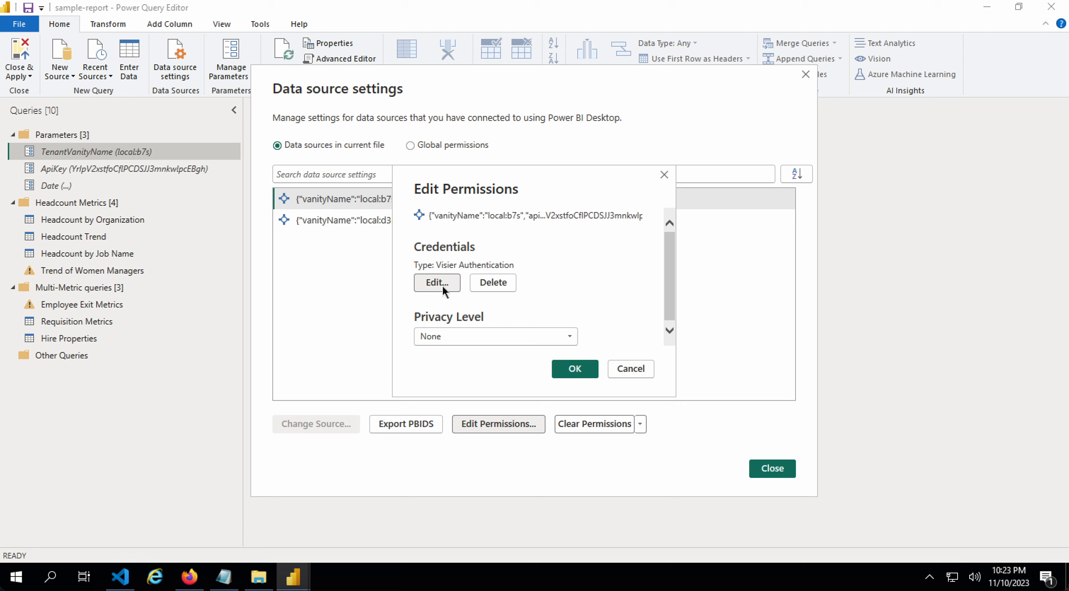
{"action": "left_click", "coordinate": [438, 284]}
{"action": "left_click", "coordinate": [482, 271]}
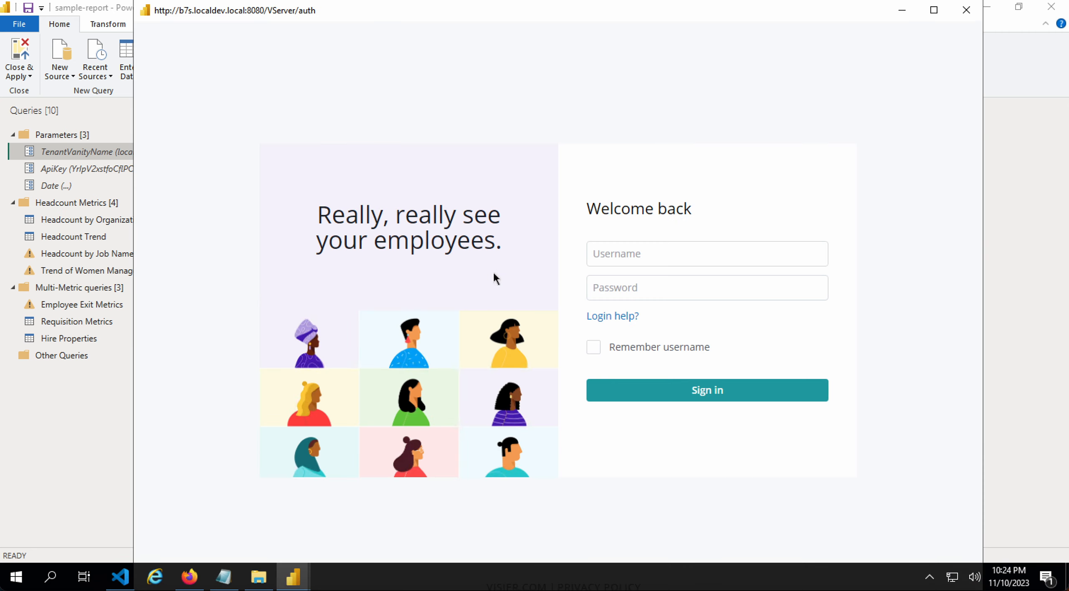
{"action": "left_click", "coordinate": [626, 254]}
- Sign in to the b7s tenant with the user's e-mail address and password
{"action": "left_click", "coordinate": [643, 220]}
{"action": "left_click", "coordinate": [642, 250]}
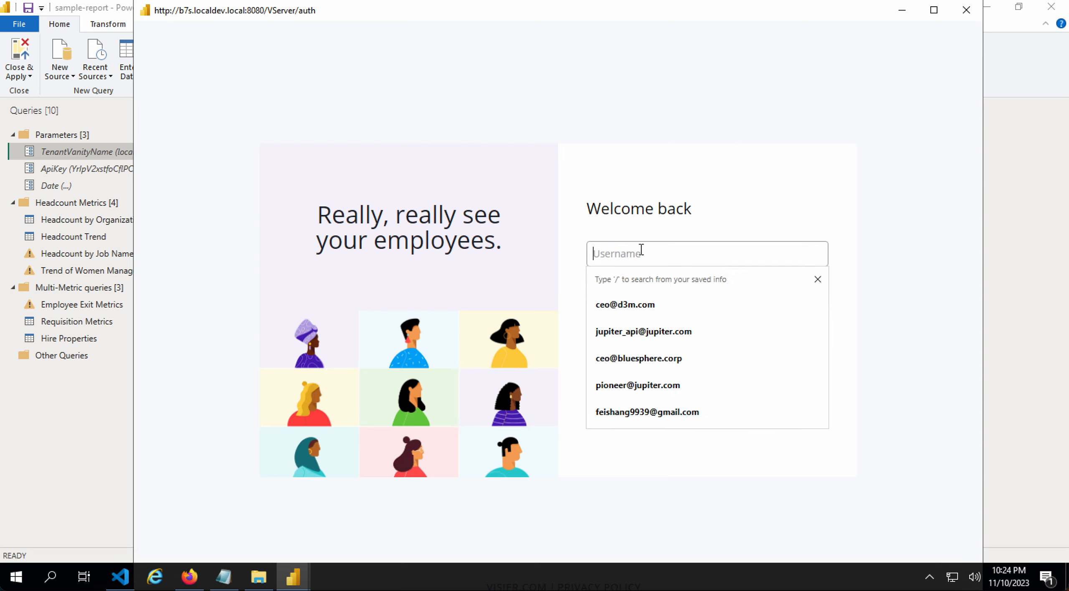
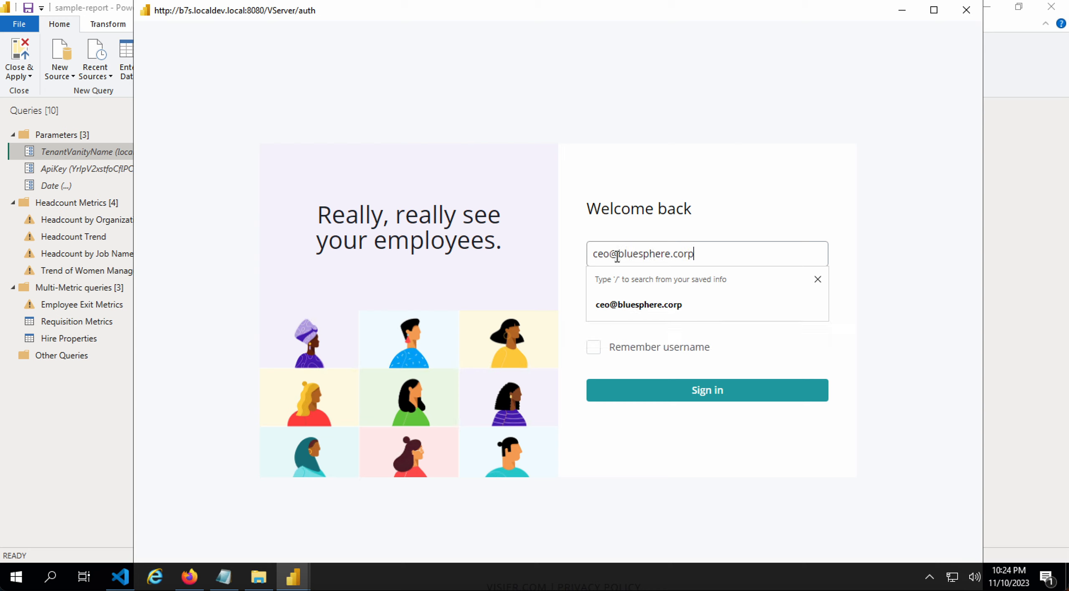
{"action": "key", "text": "Tab"}
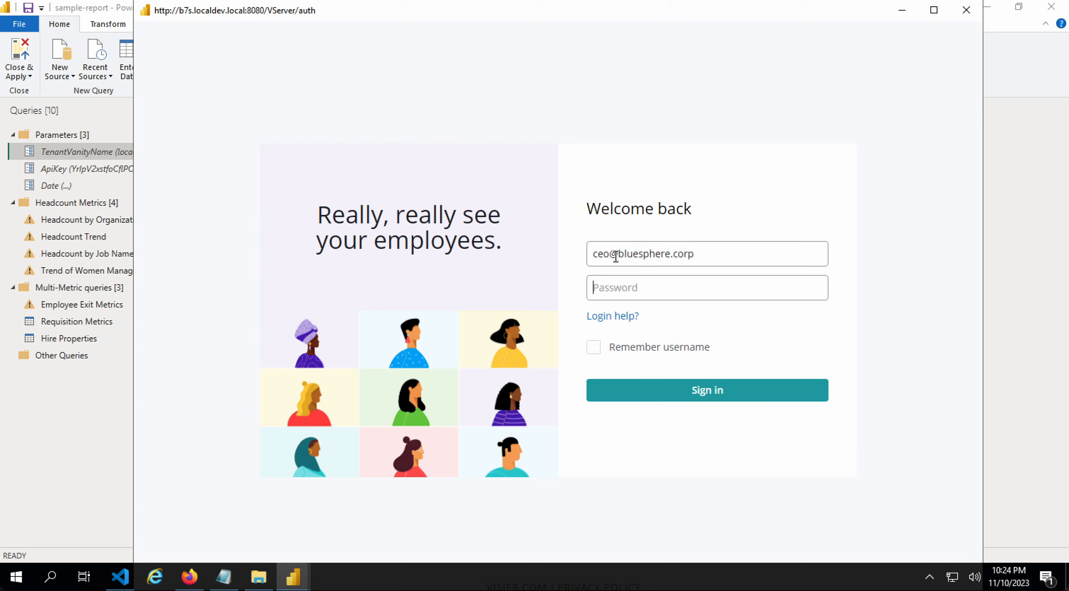
{"action": "type", "text": "**********"}
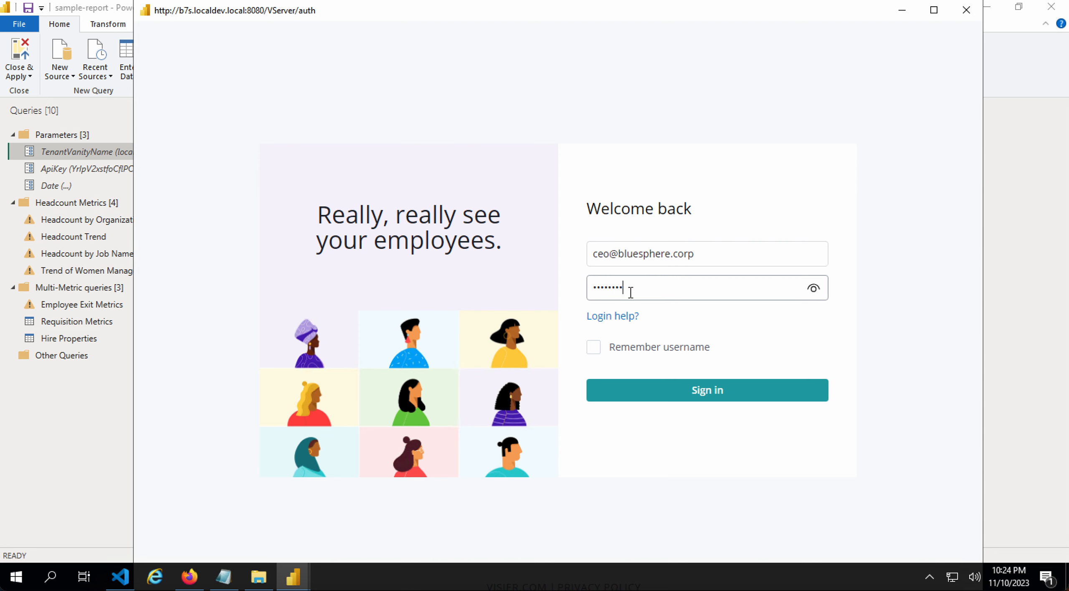
{"action": "left_click", "coordinate": [706, 393]}
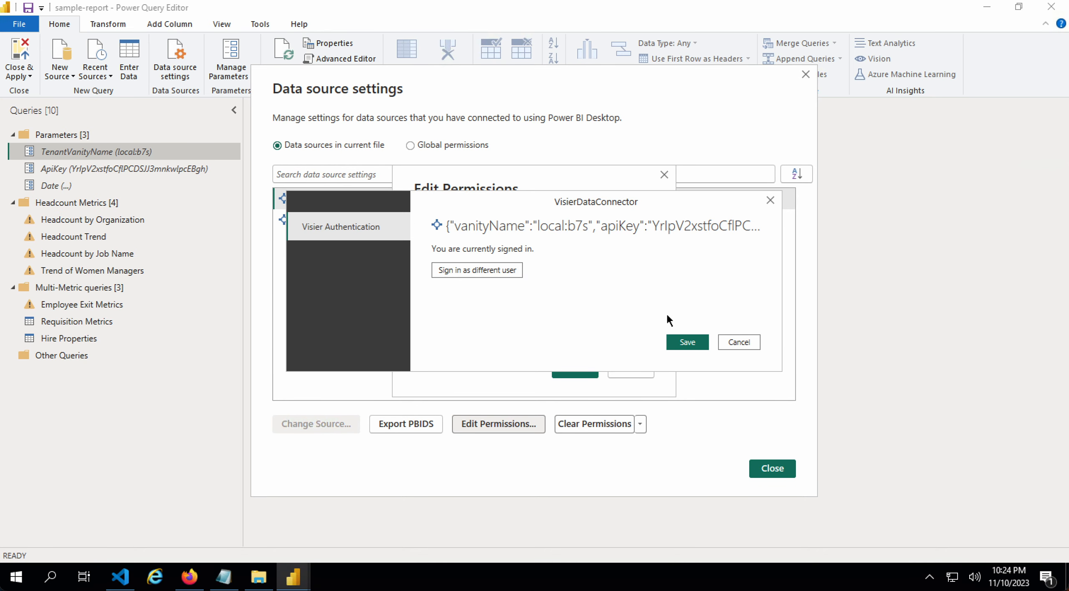
- Save the new credentials, confirm the permissions, and close Data source settings
{"action": "left_click", "coordinate": [687, 343]}
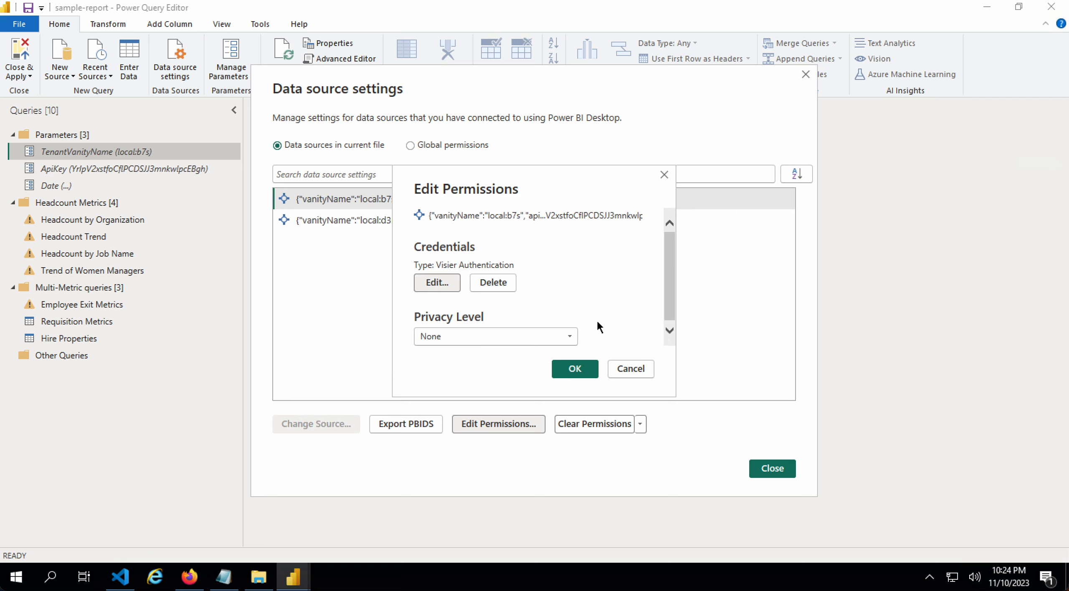
{"action": "left_click", "coordinate": [576, 370]}
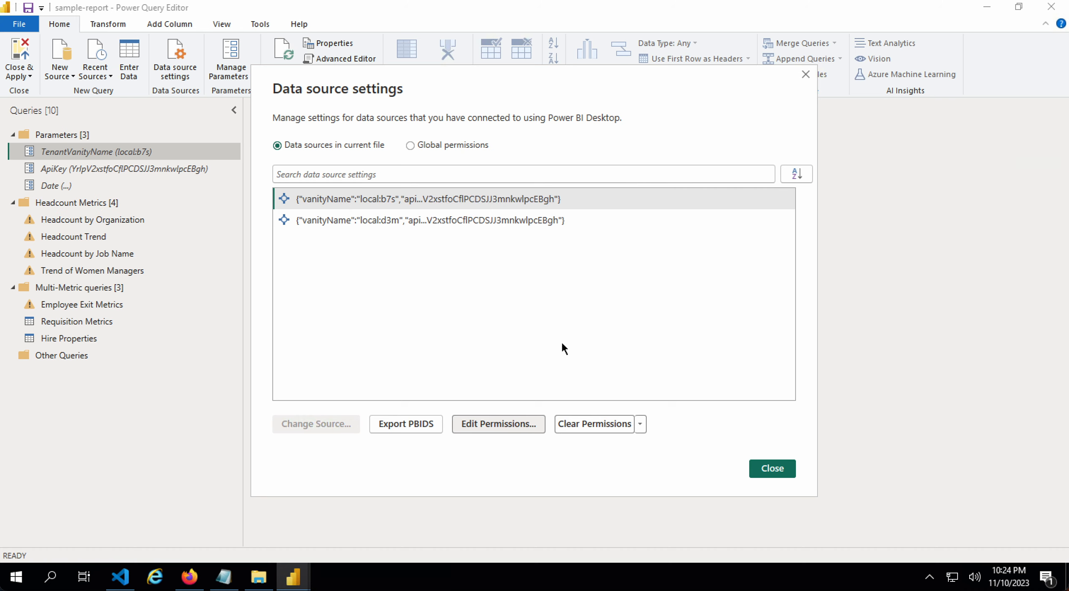
{"action": "left_click", "coordinate": [772, 471]}
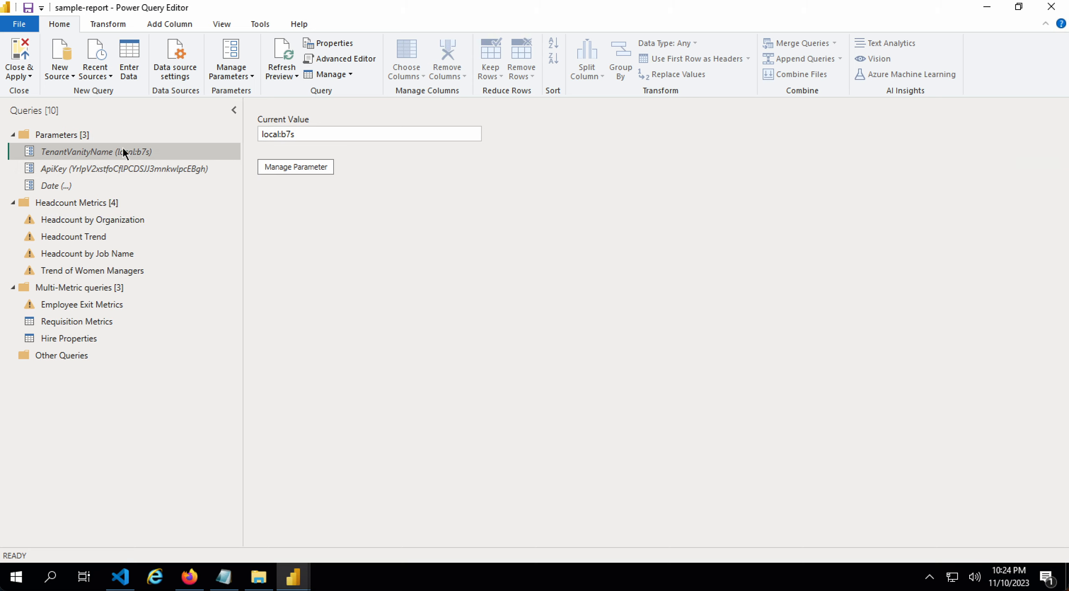
- Apply the query changes and return to the sample-report window showing the b7s tenant's data
{"action": "left_click", "coordinate": [20, 57]}
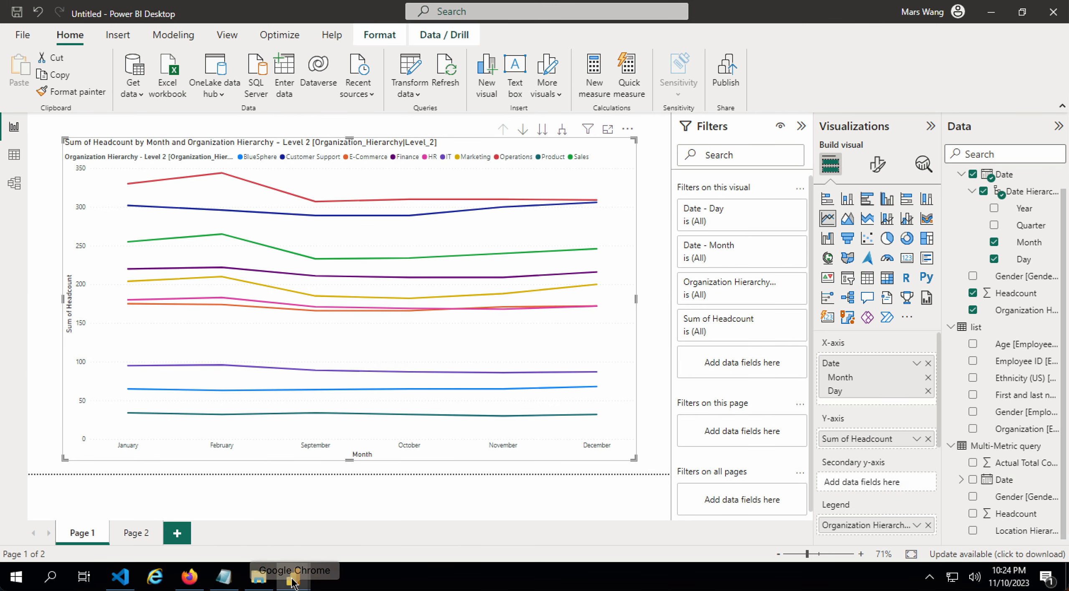
{"action": "mouse_move", "coordinate": [293, 577]}
{"action": "left_click", "coordinate": [381, 514]}
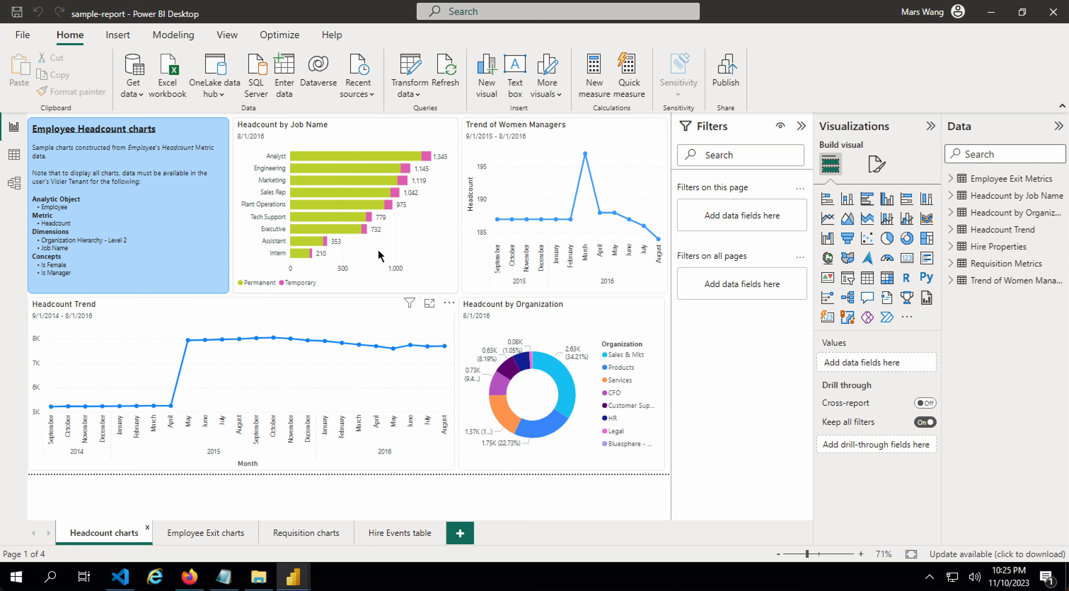
- Drill the Employee Exit donut down to February 2016 by organization, then view Requisition charts
{"action": "left_click", "coordinate": [199, 534]}
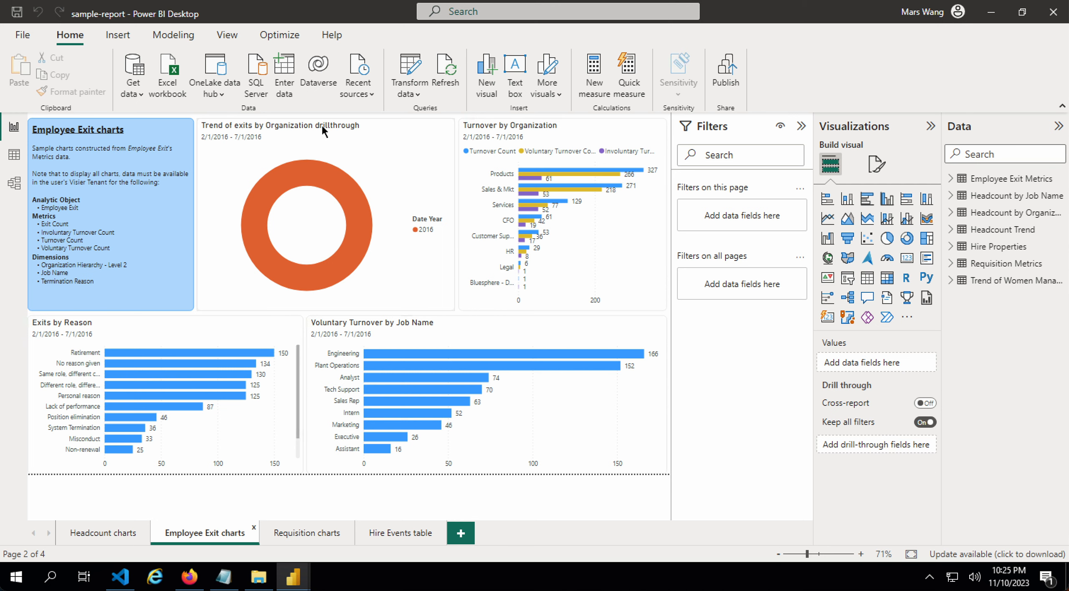
{"action": "left_click", "coordinate": [326, 188]}
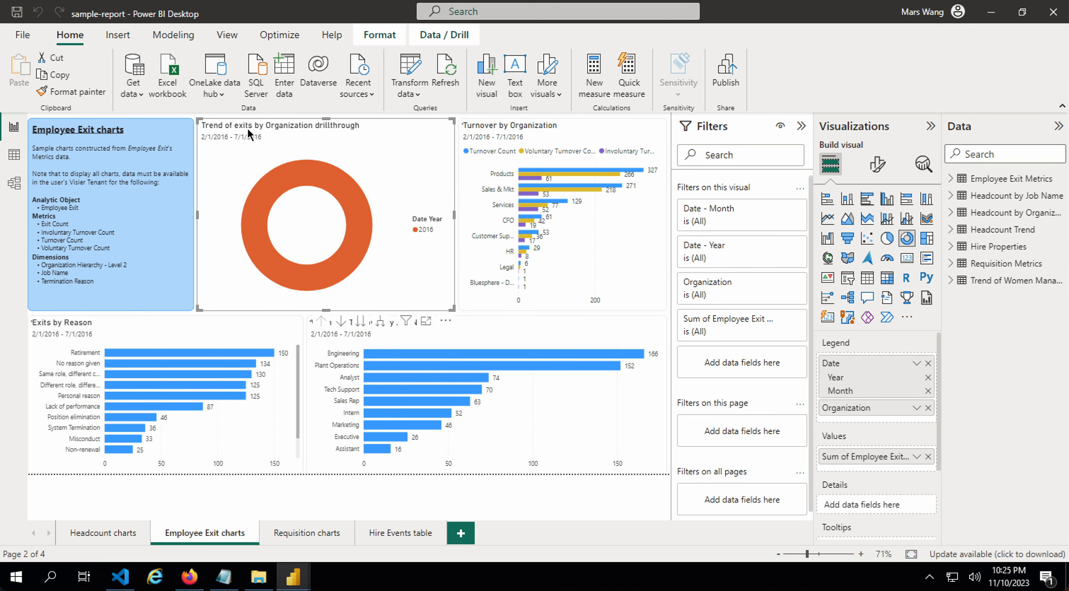
{"action": "right_click", "coordinate": [337, 192]}
{"action": "left_click", "coordinate": [347, 196]}
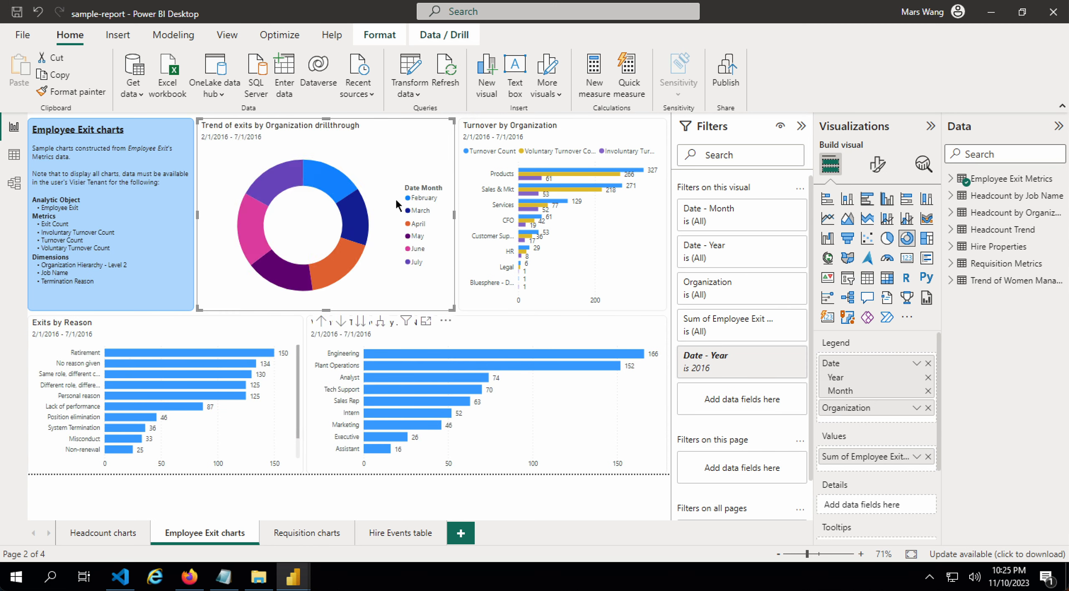
{"action": "right_click", "coordinate": [336, 188]}
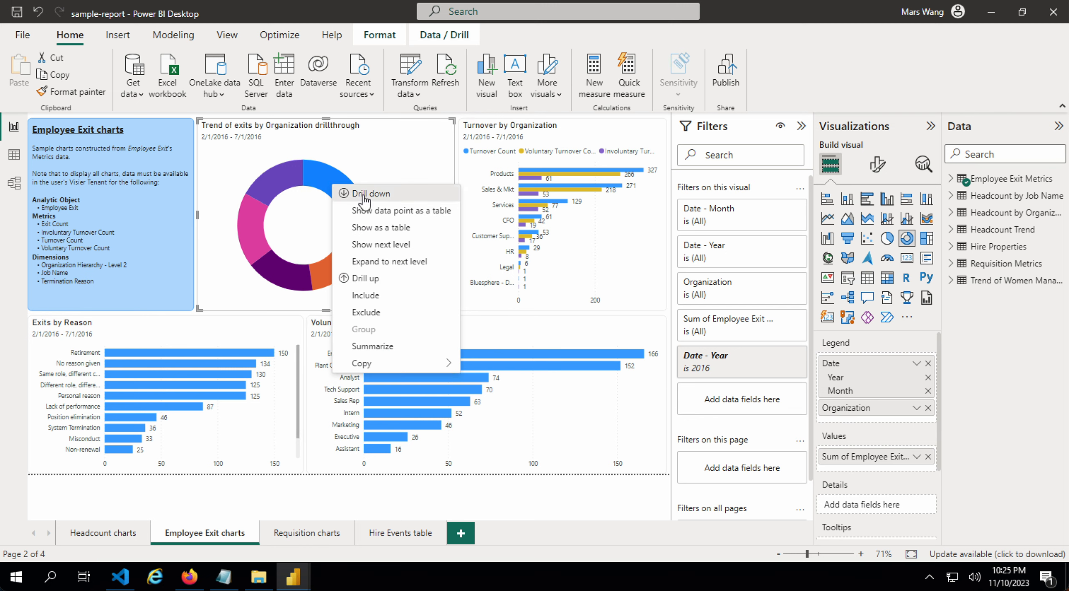
{"action": "left_click", "coordinate": [365, 195]}
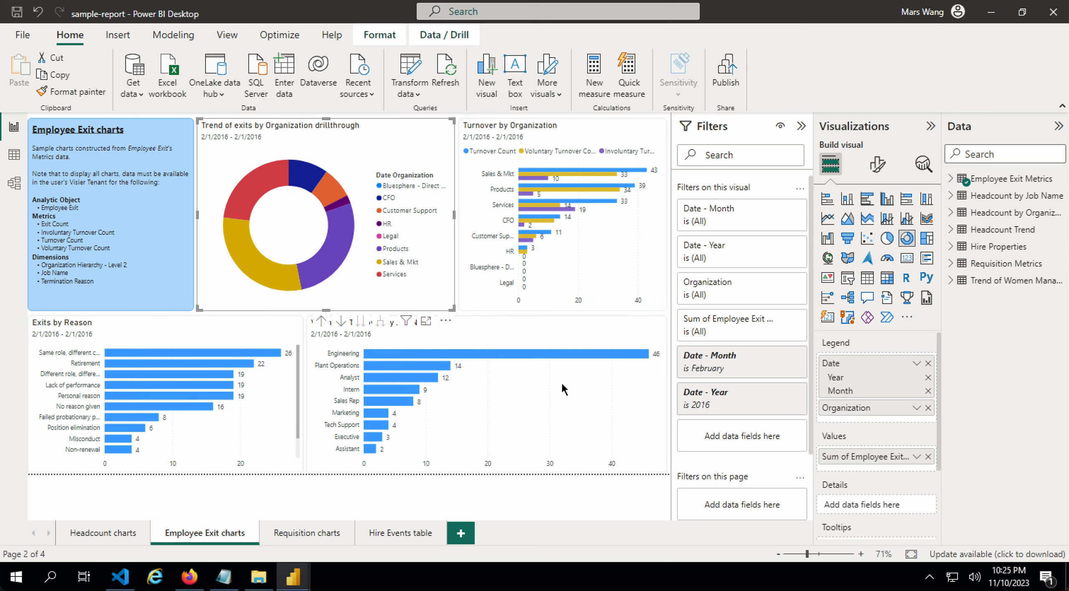
{"action": "left_click", "coordinate": [309, 535]}
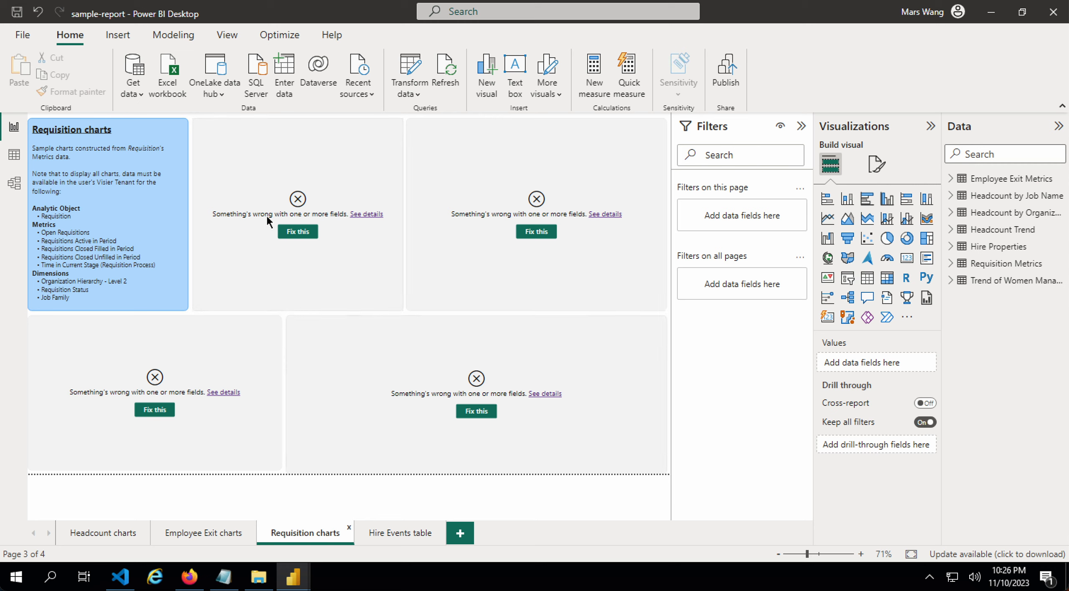
- Inspect an erroring requisition chart's fields, browse the Hire Events, Headcount and Employee Exit pages, and launch Transform data
{"action": "left_click", "coordinate": [330, 171]}
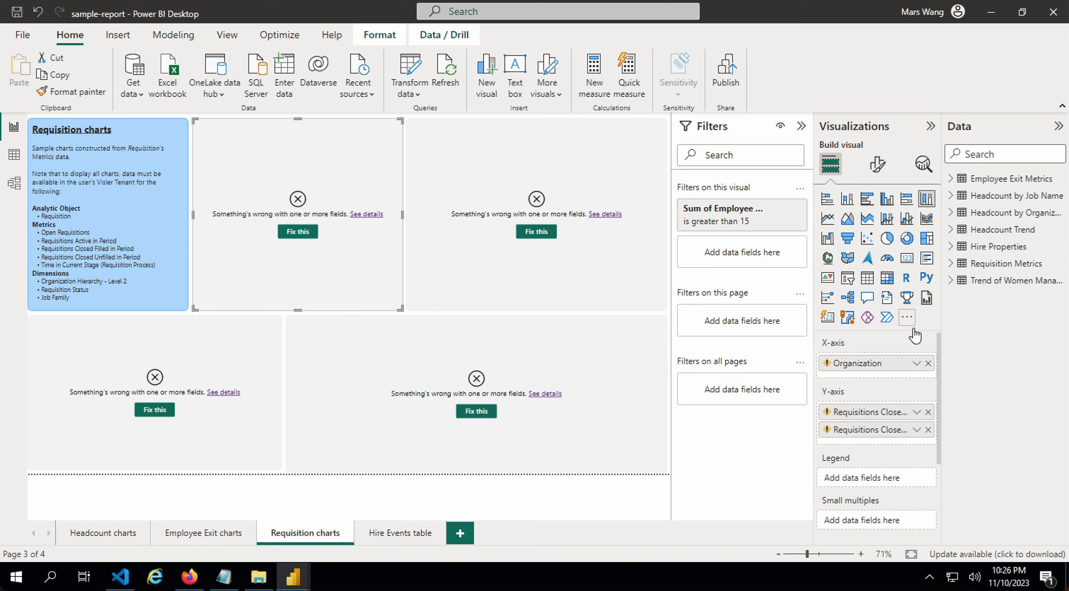
{"action": "left_click", "coordinate": [951, 264]}
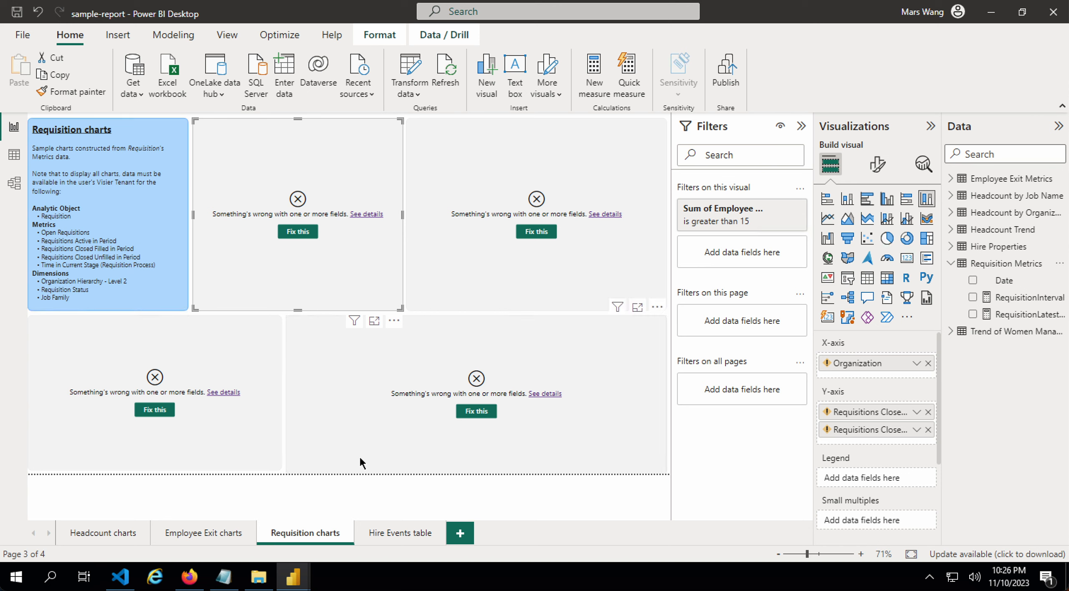
{"action": "left_click", "coordinate": [396, 533]}
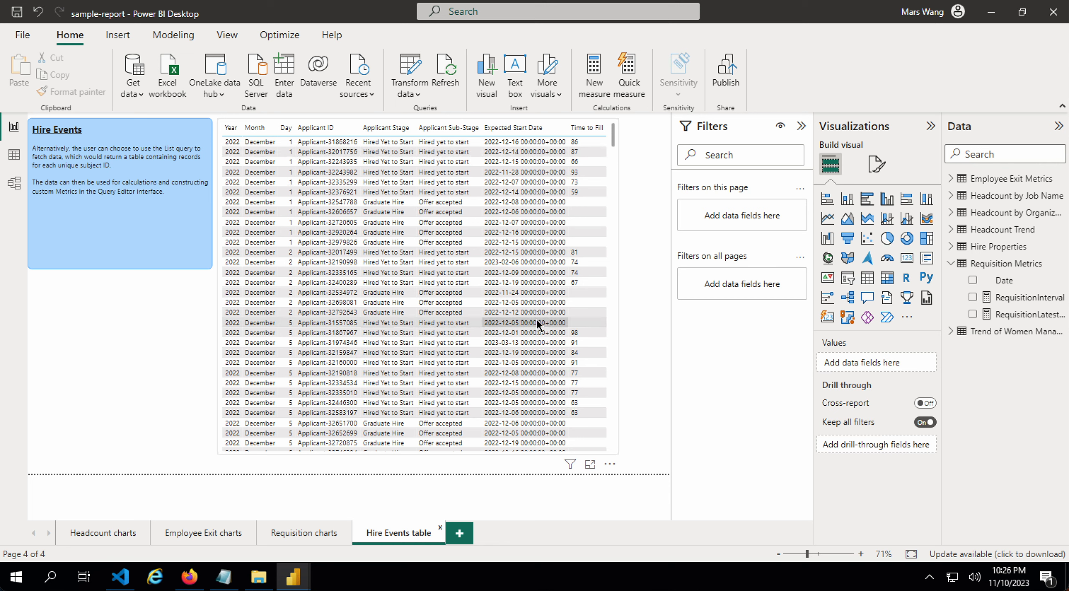
{"action": "left_click", "coordinate": [100, 534]}
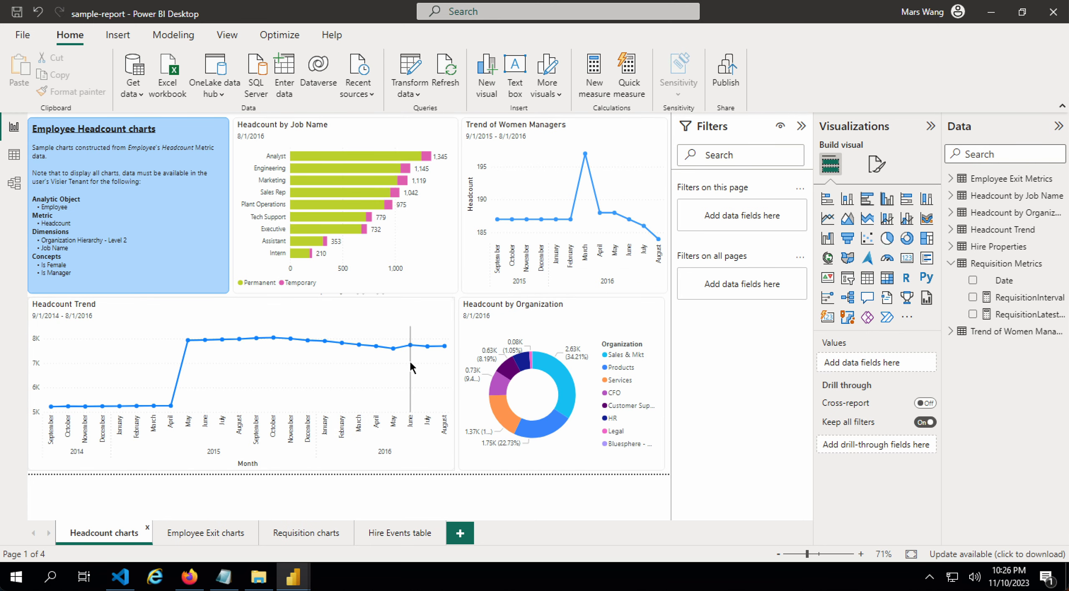
{"action": "left_click", "coordinate": [209, 533]}
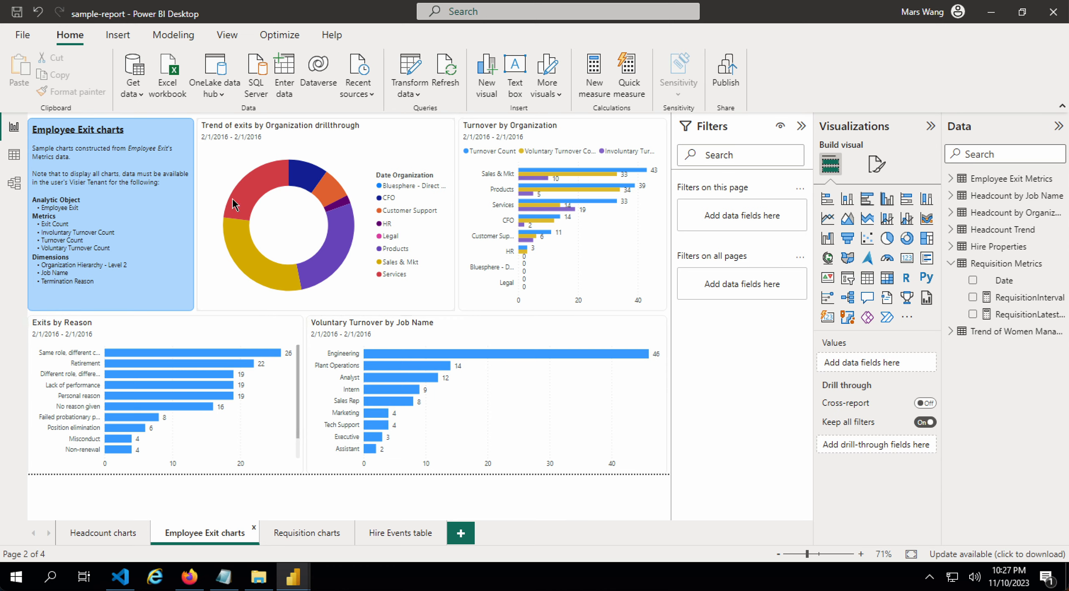
{"action": "left_click", "coordinate": [421, 85]}
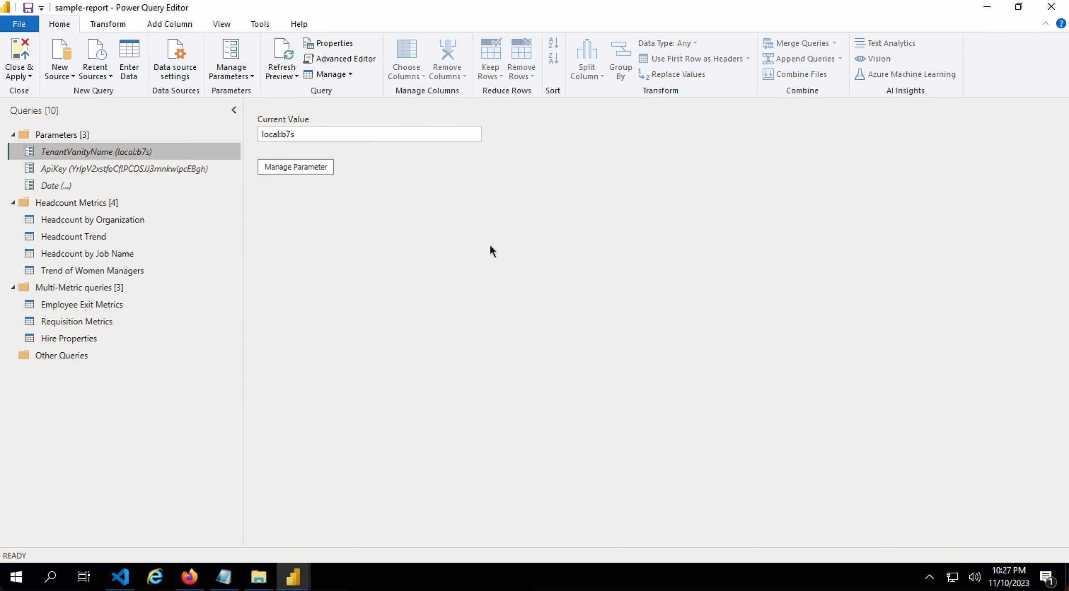
- Set the Employee Exit Metrics query's Get query result filter to Employee: US Only
{"action": "left_click", "coordinate": [107, 305]}
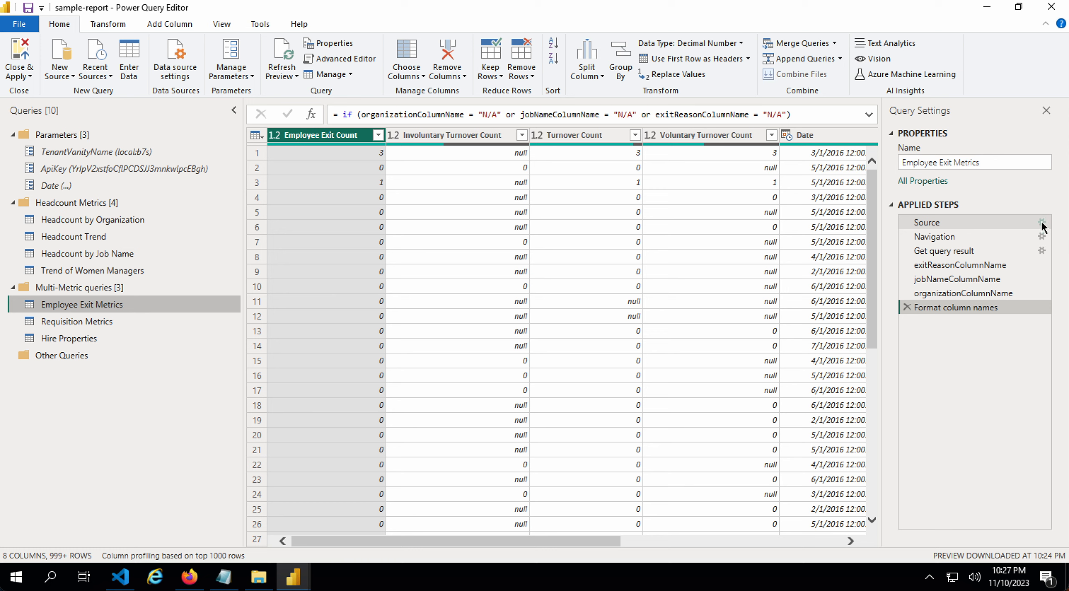
{"action": "left_click", "coordinate": [1042, 253]}
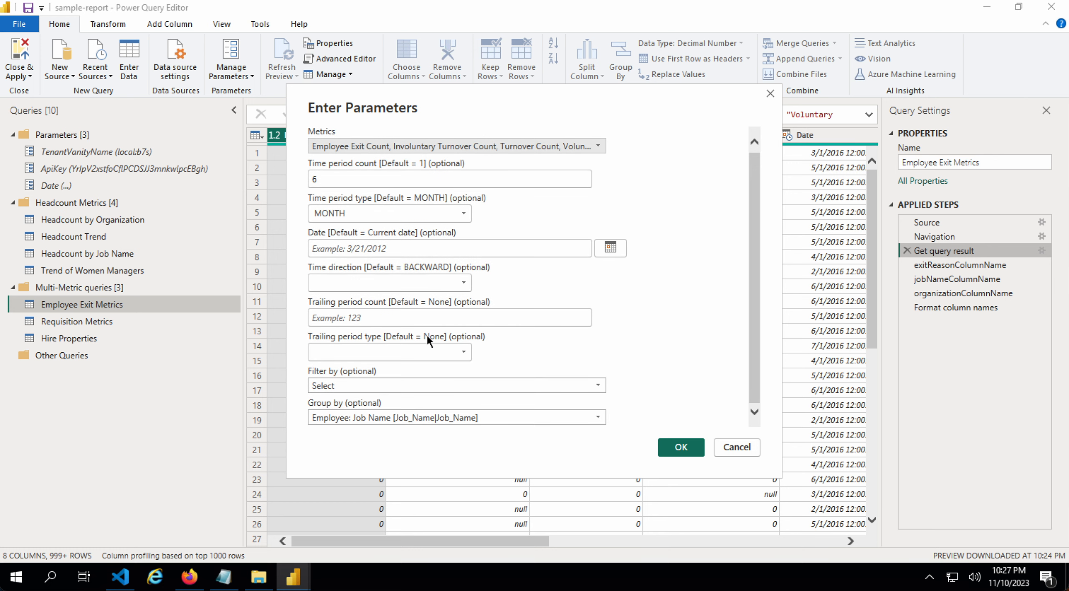
{"action": "left_click", "coordinate": [386, 180]}
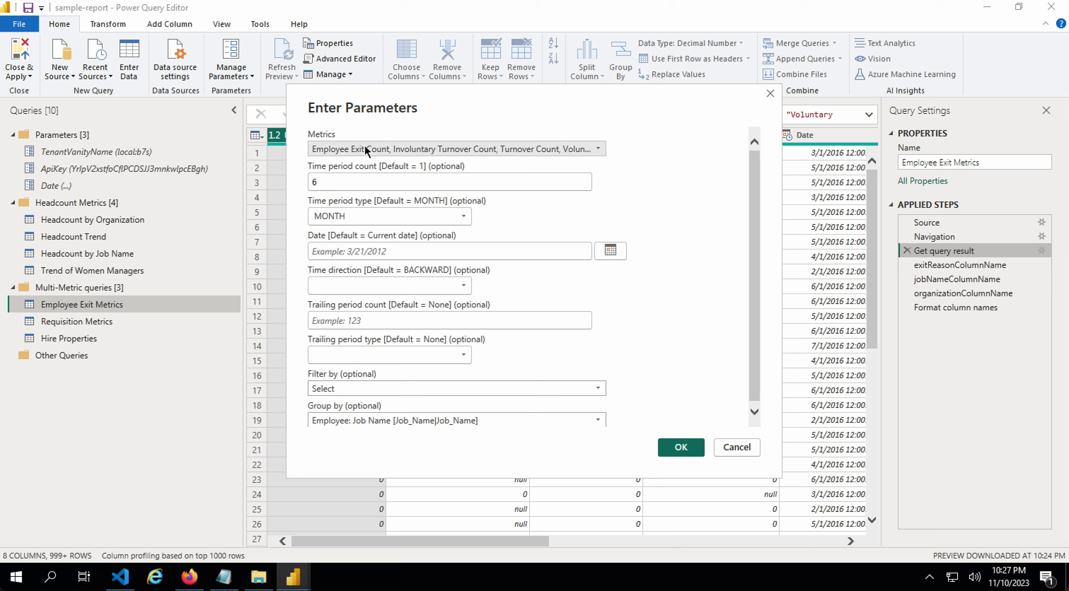
{"action": "left_click", "coordinate": [397, 251]}
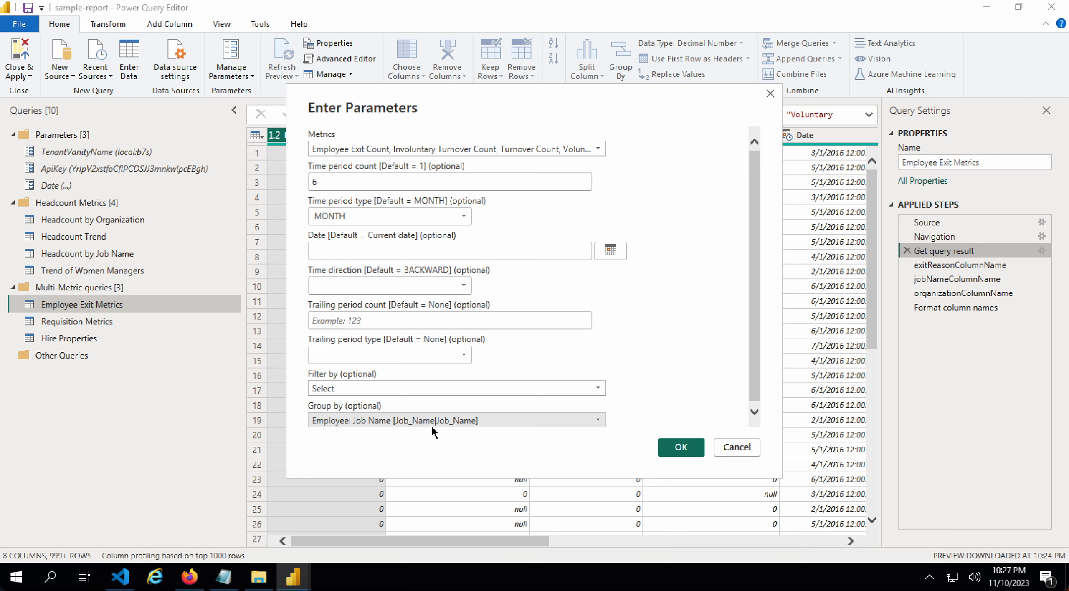
{"action": "scroll", "coordinate": [410, 344], "scroll_direction": "down", "scroll_amount": 1}
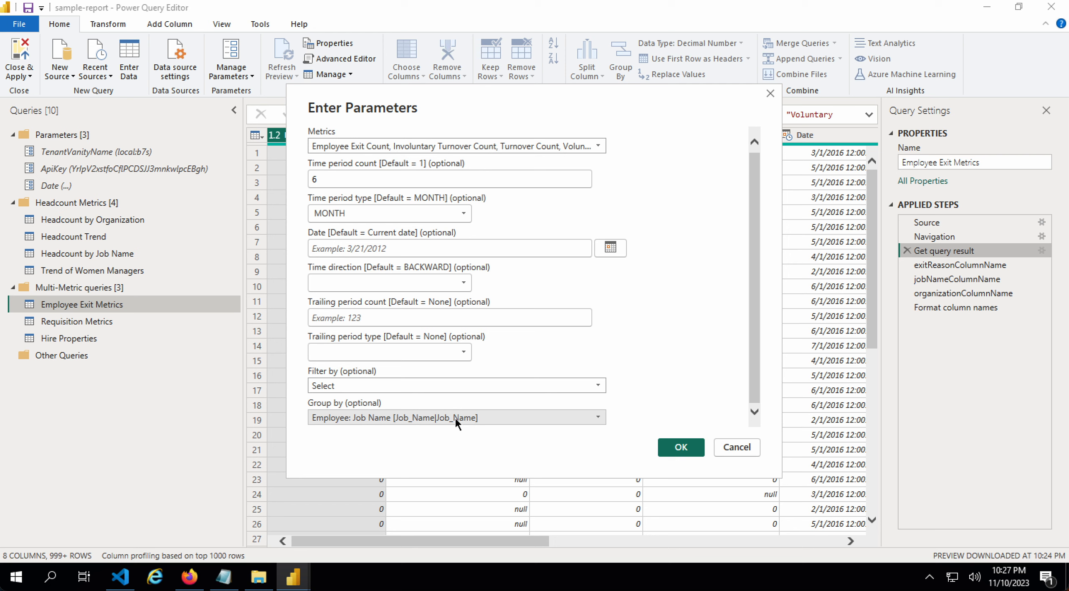
{"action": "left_click", "coordinate": [375, 385]}
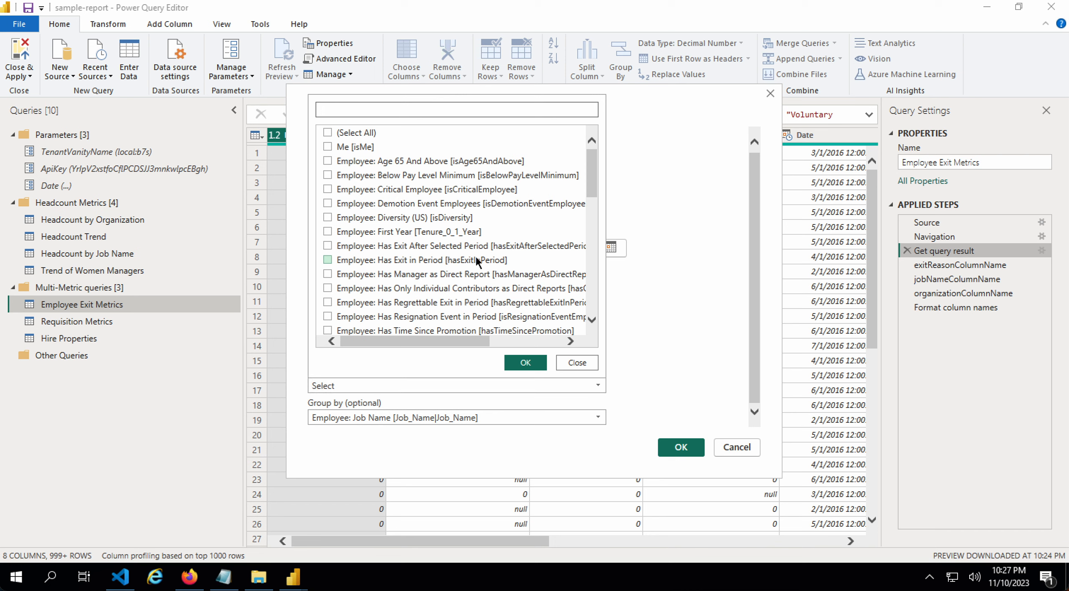
{"action": "scroll", "coordinate": [474, 260], "scroll_direction": "down", "scroll_amount": 6}
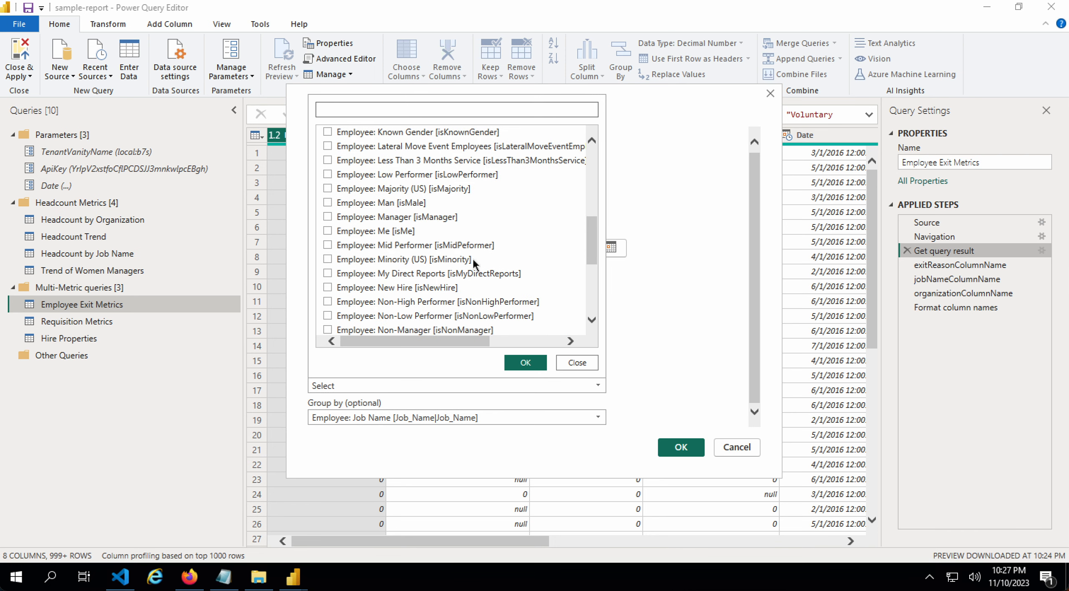
{"action": "left_click", "coordinate": [472, 258]}
{"action": "scroll", "coordinate": [470, 254], "scroll_direction": "down", "scroll_amount": 5}
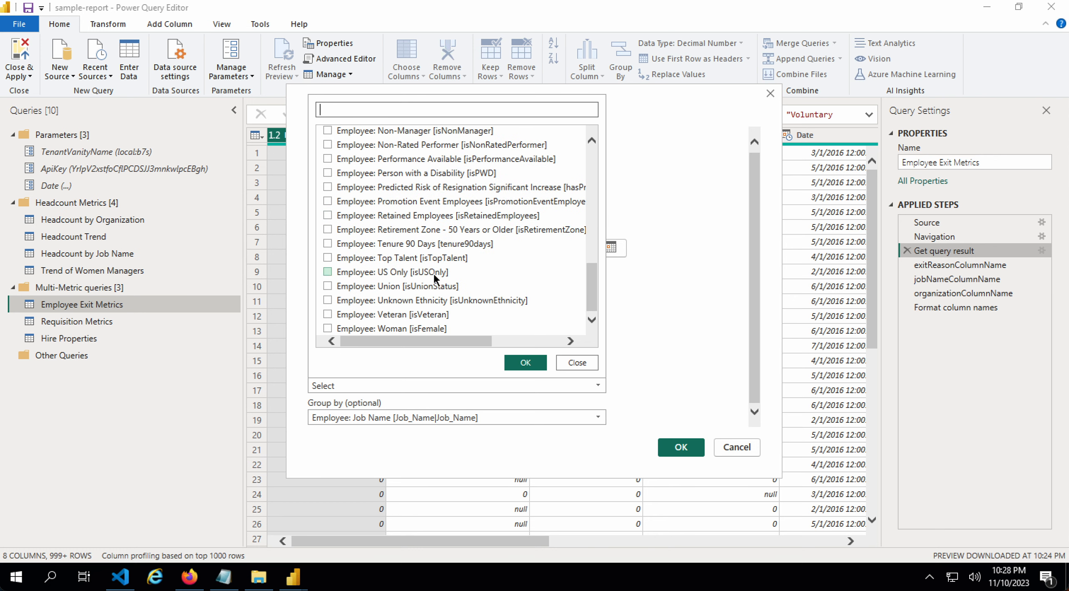
{"action": "left_click", "coordinate": [404, 272]}
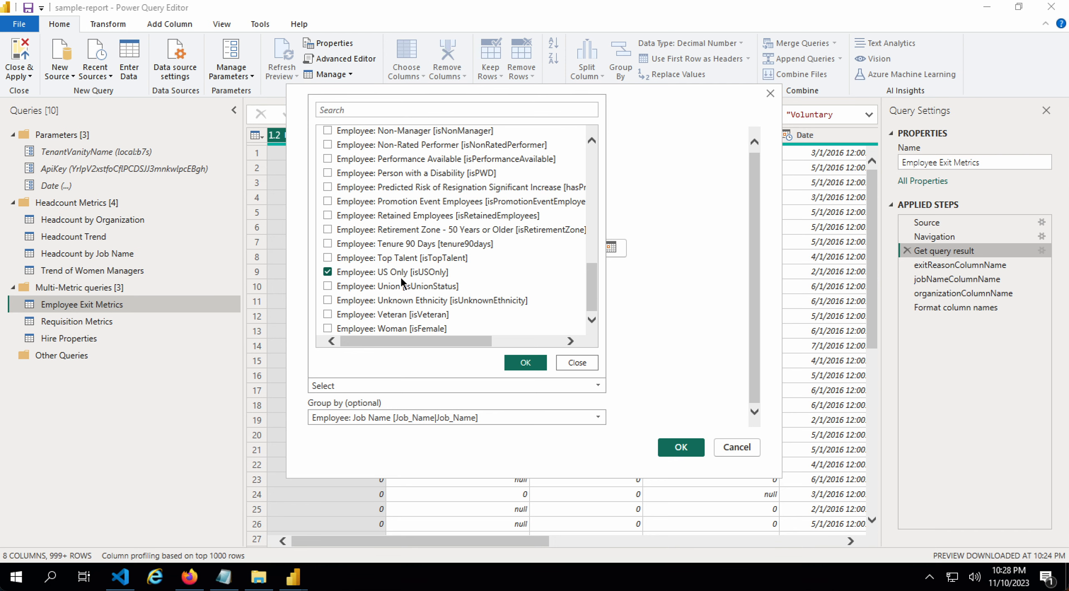
{"action": "left_click", "coordinate": [525, 363]}
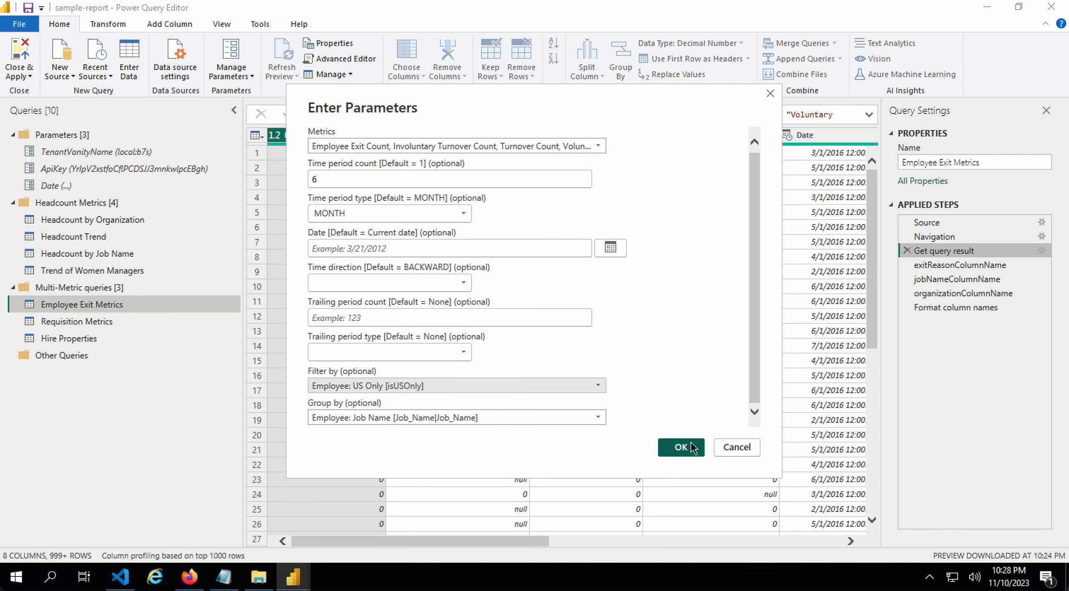
{"action": "left_click", "coordinate": [679, 449]}
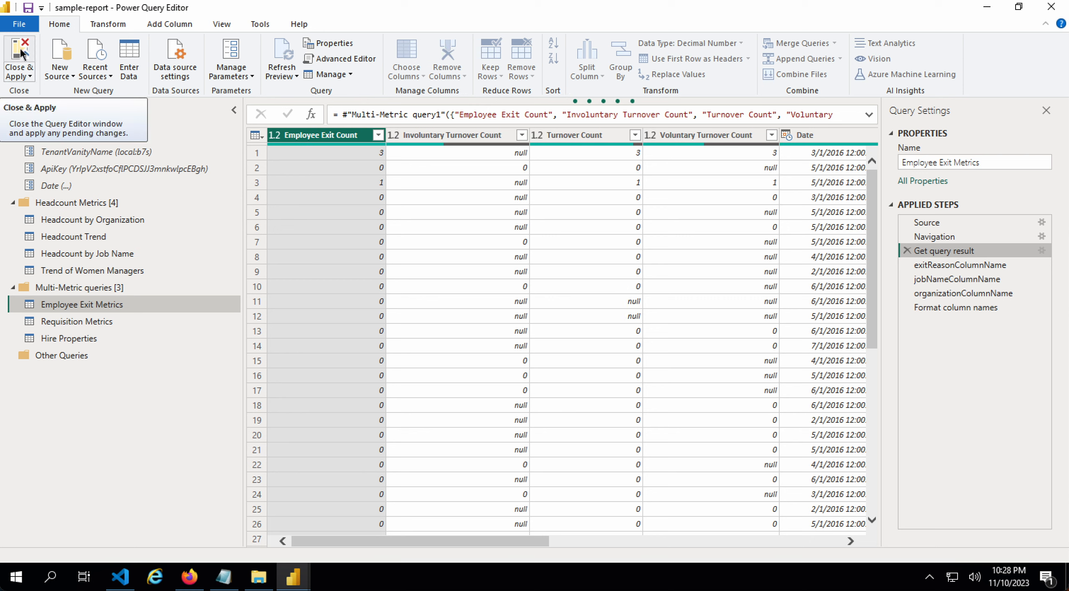
- Close & Apply the query changes so the Employee Exit charts refresh with US-only figures
{"action": "left_click", "coordinate": [21, 54]}
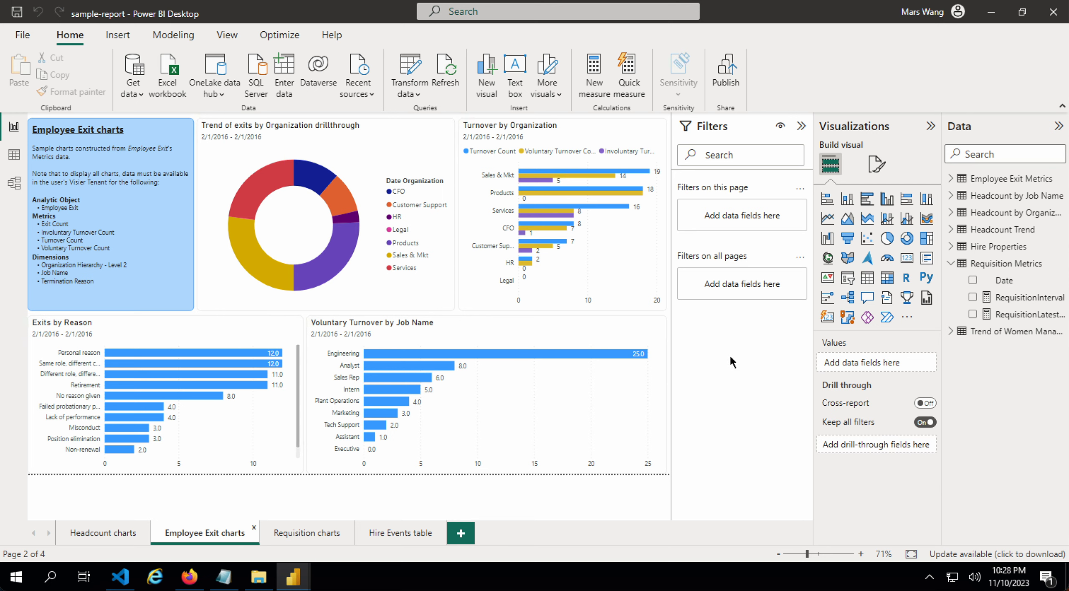
{"action": "mouse_move", "coordinate": [1005, 270]}
{"action": "left_click", "coordinate": [952, 179]}
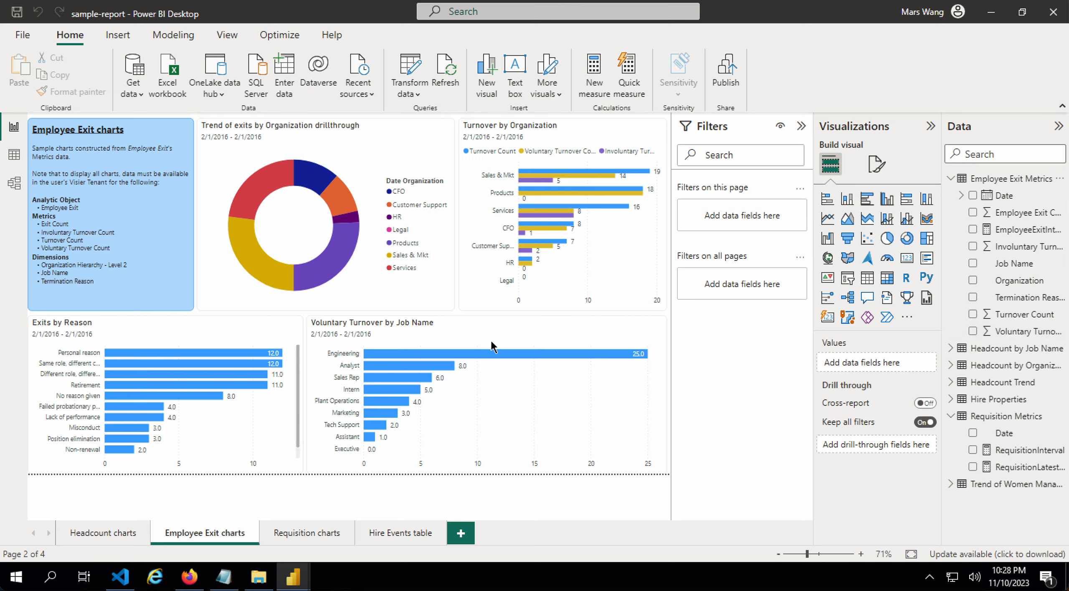
{"action": "left_click", "coordinate": [1001, 182]}
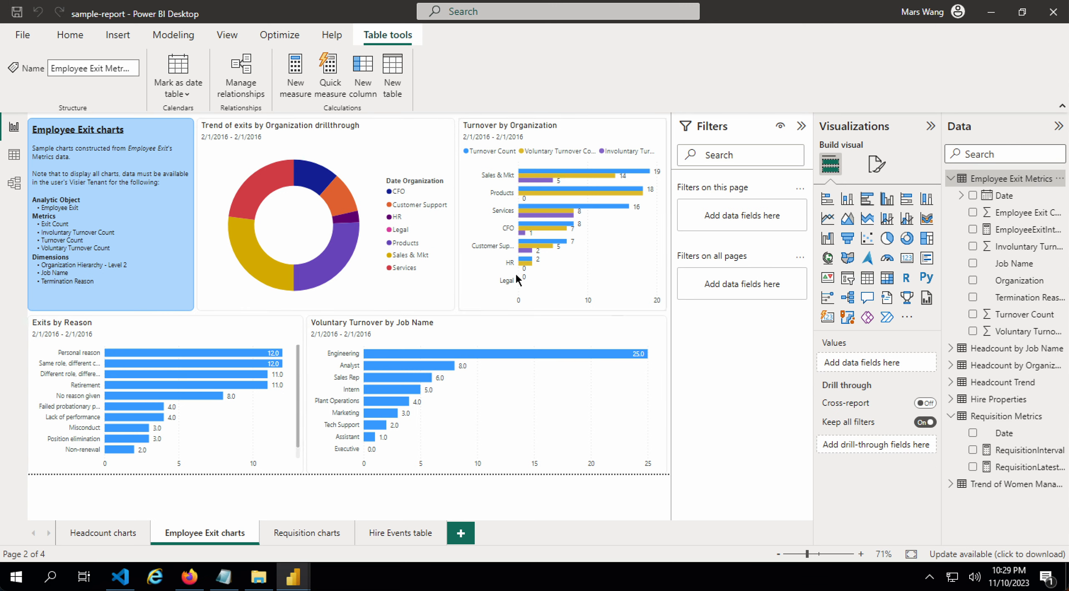
{"action": "left_click", "coordinate": [94, 536]}
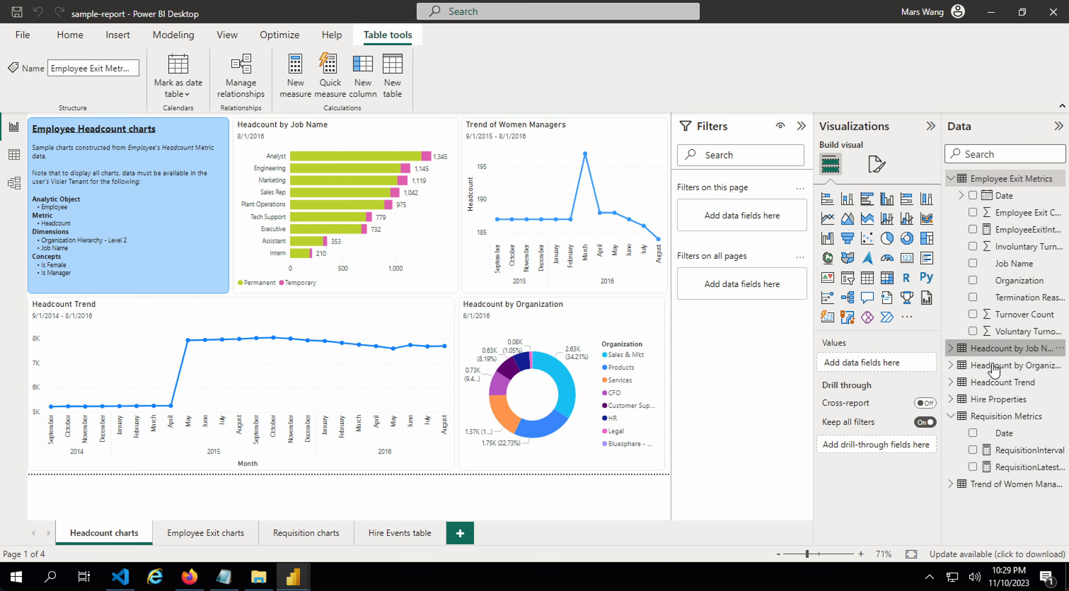
{"action": "left_click", "coordinate": [994, 351]}
{"action": "left_click", "coordinate": [994, 368]}
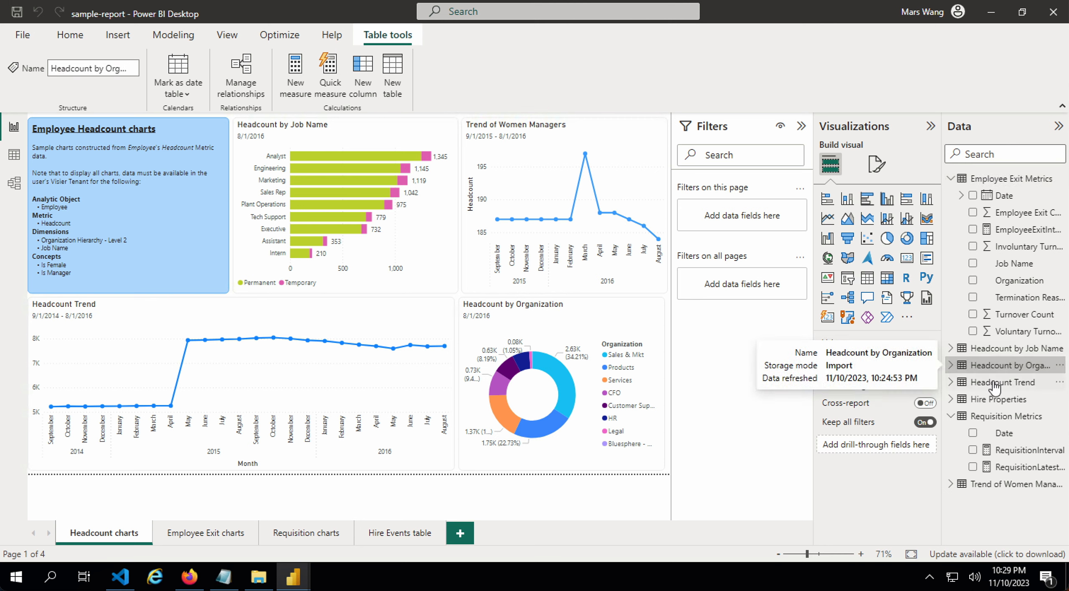
{"action": "left_click", "coordinate": [978, 380]}
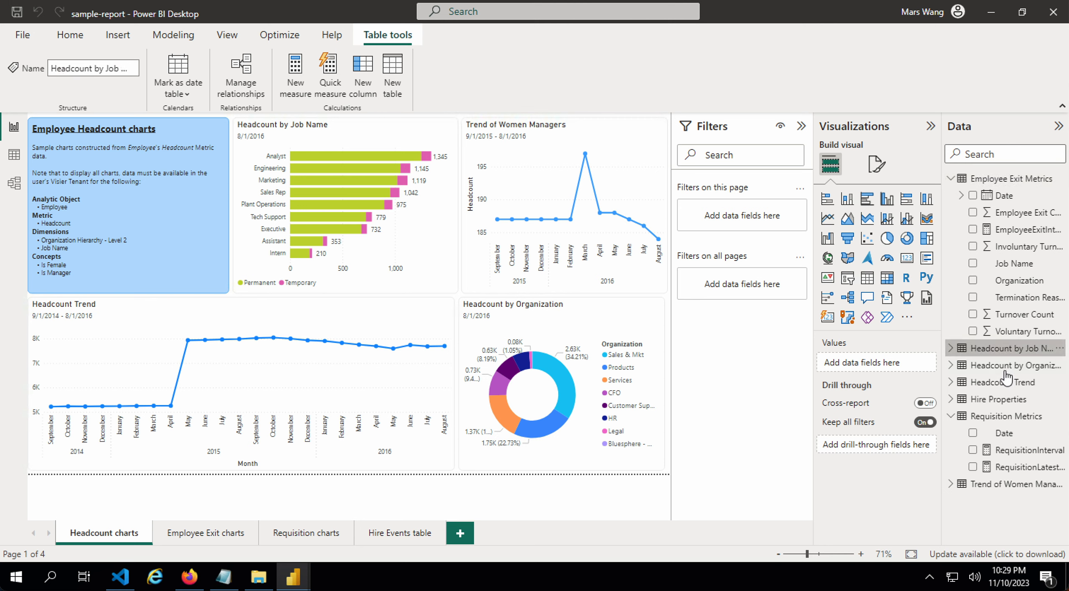
{"action": "left_click", "coordinate": [997, 368]}
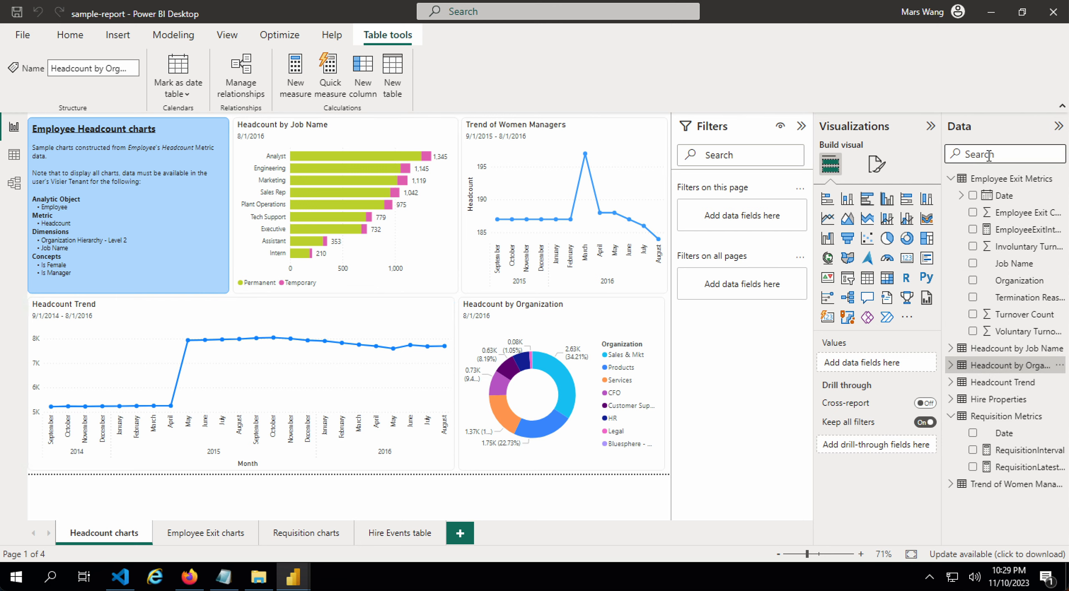
{"action": "left_click", "coordinate": [218, 534]}
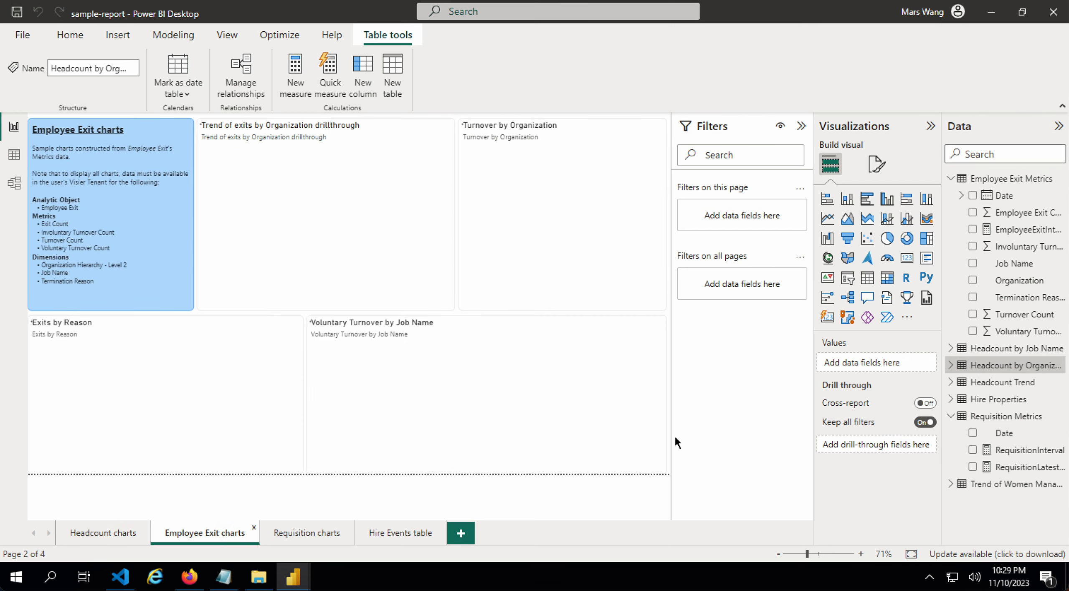